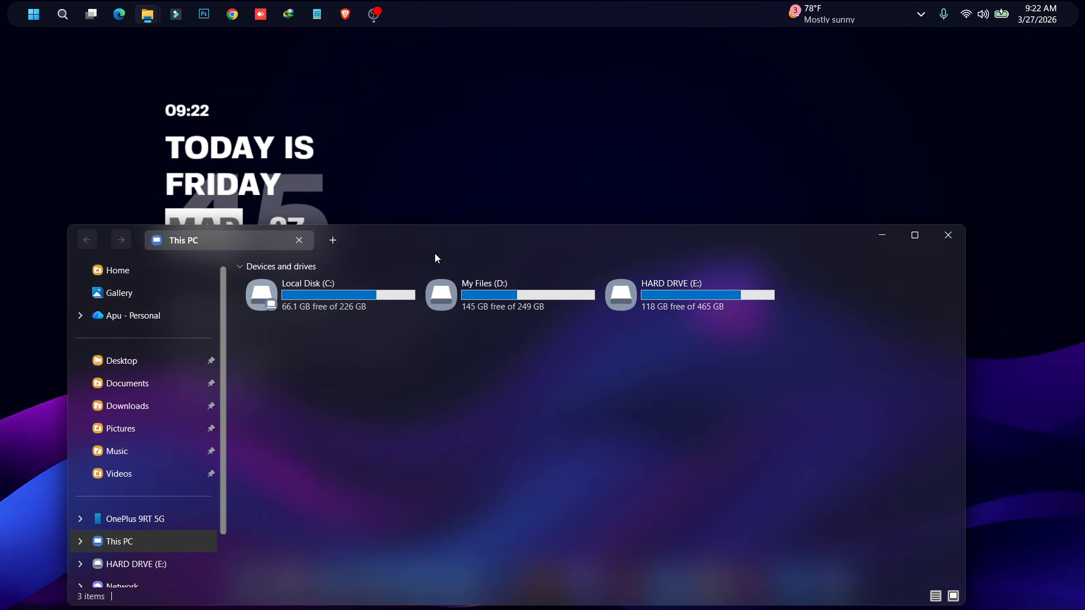
Step: Open Local Disk (C:) in the This PC window, then close File Explorer
drag(439, 246, 487, 130)
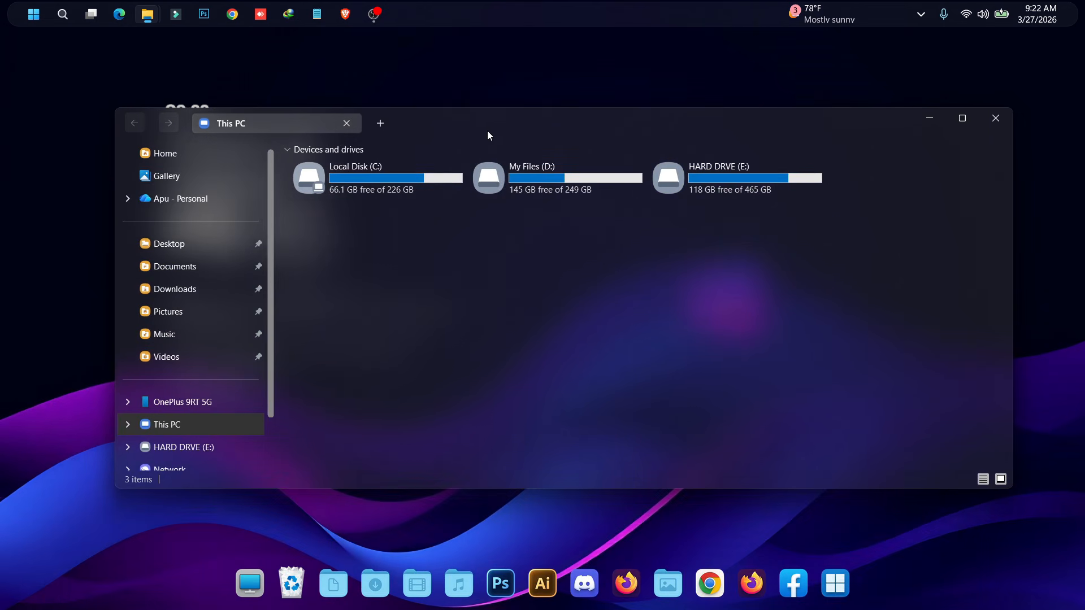
double_click(339, 188)
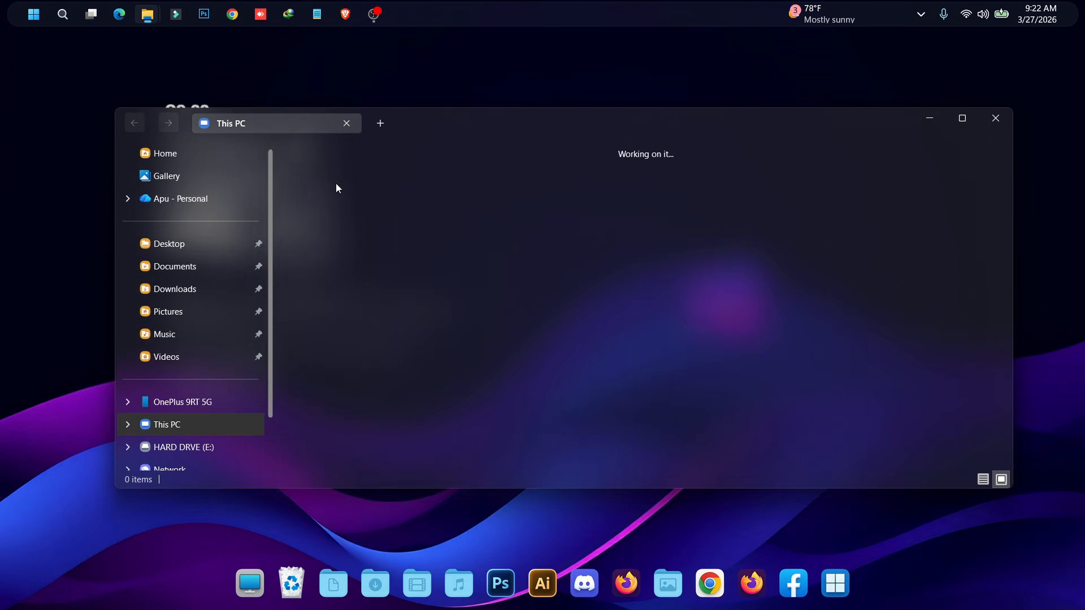
click(996, 119)
Step: Look through the app groups in the customized Start menu, then return to the desktop
click(34, 14)
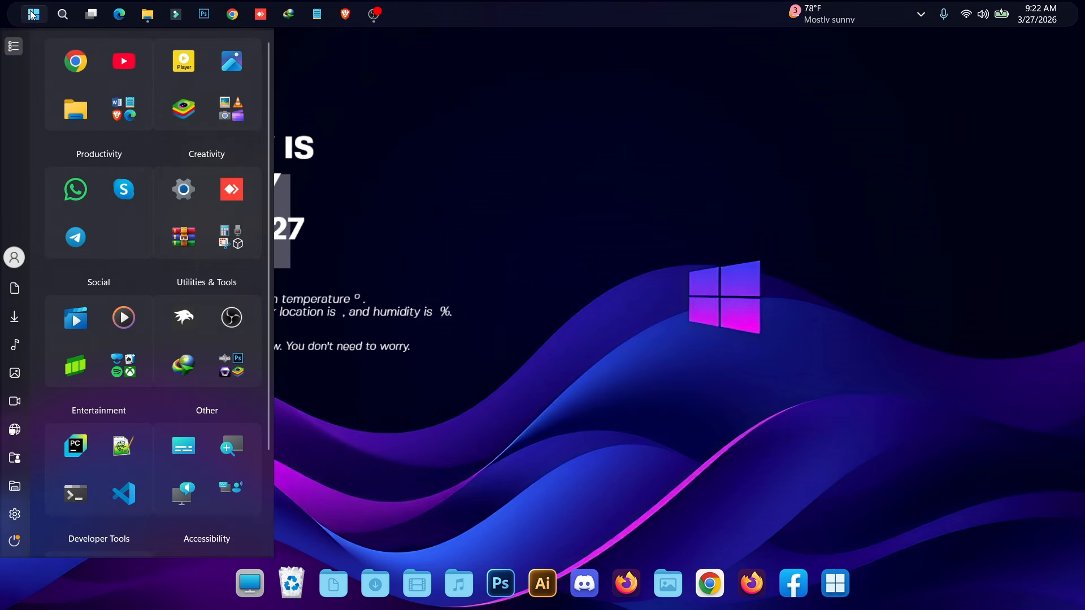
scroll(73, 162, down, 2)
scroll(73, 162, up, 2)
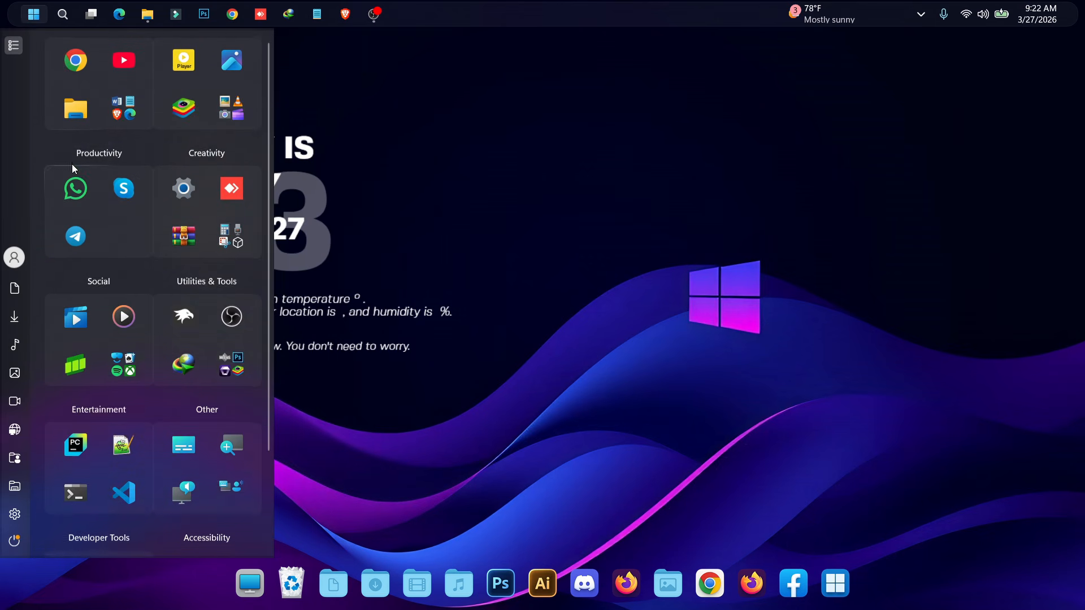
click(34, 14)
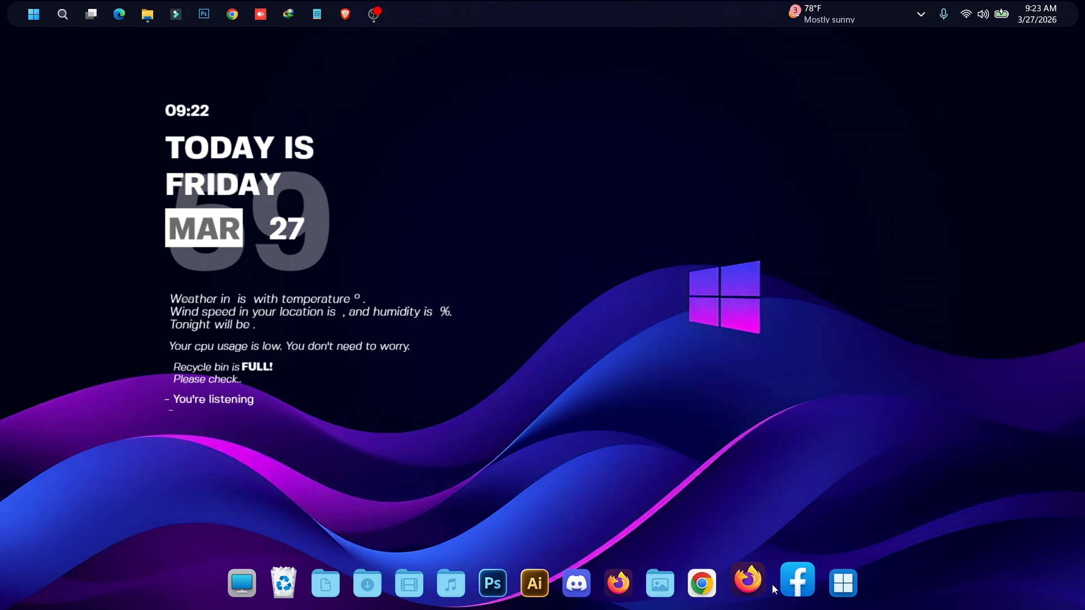
click(836, 585)
click(631, 498)
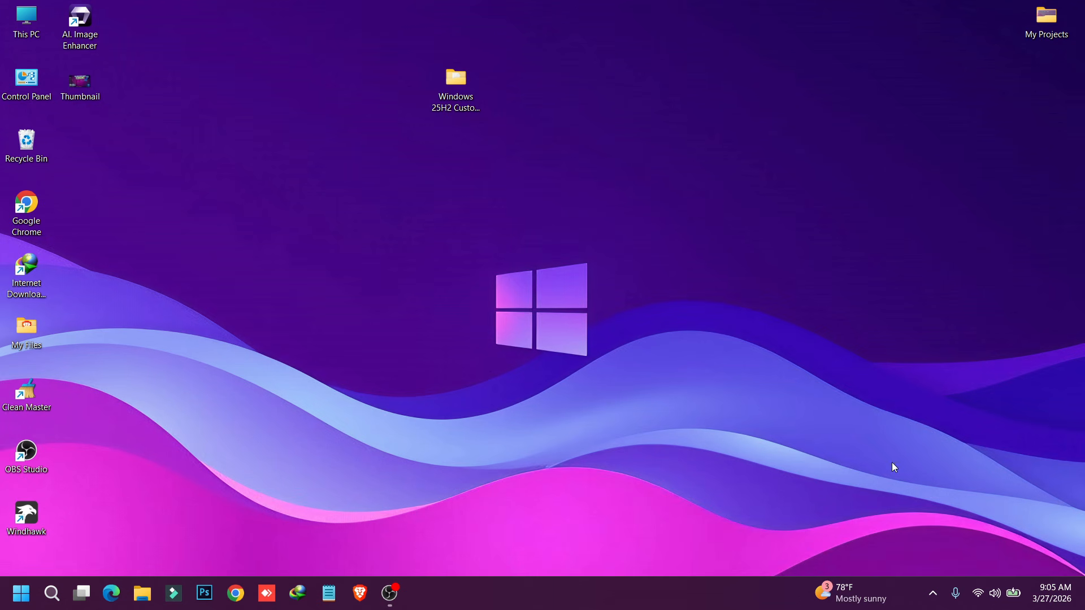
Step: Open Windhawk from the hidden system tray apps and place its window higher on the desktop
click(933, 593)
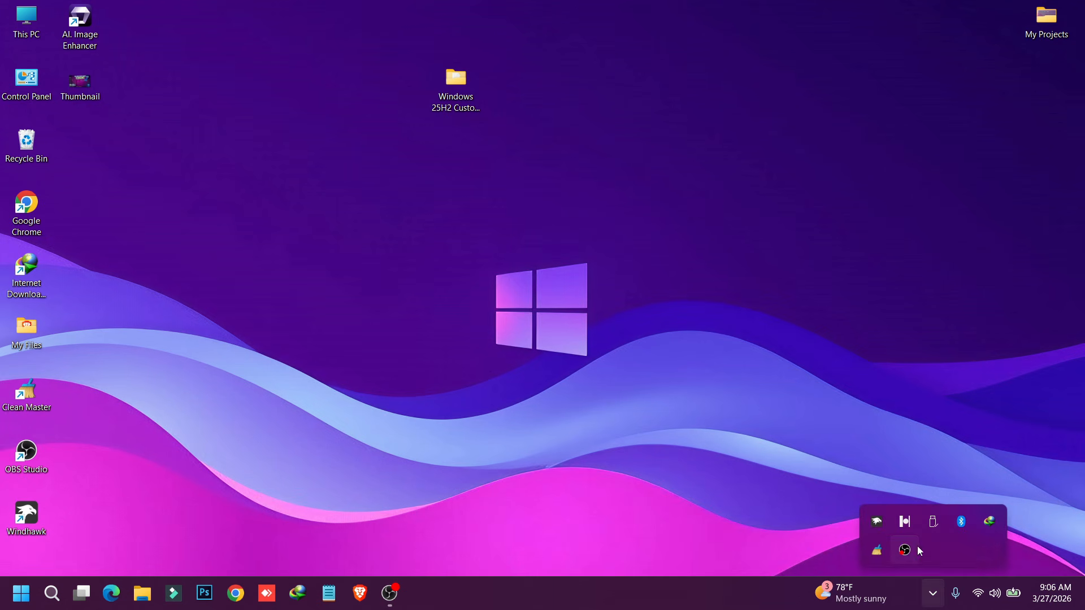
click(886, 520)
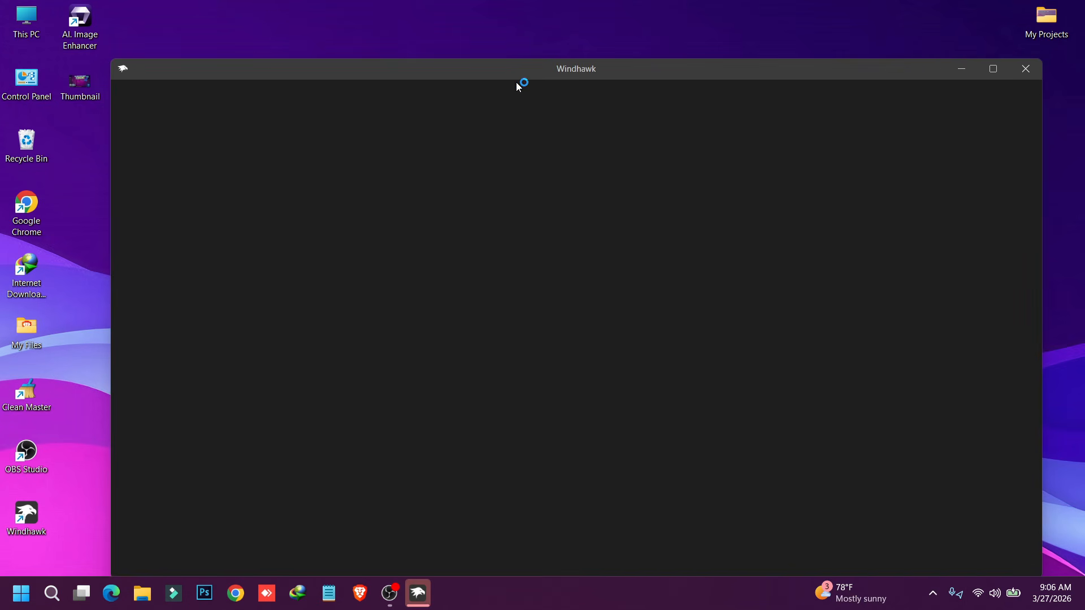
drag(508, 70, 500, 22)
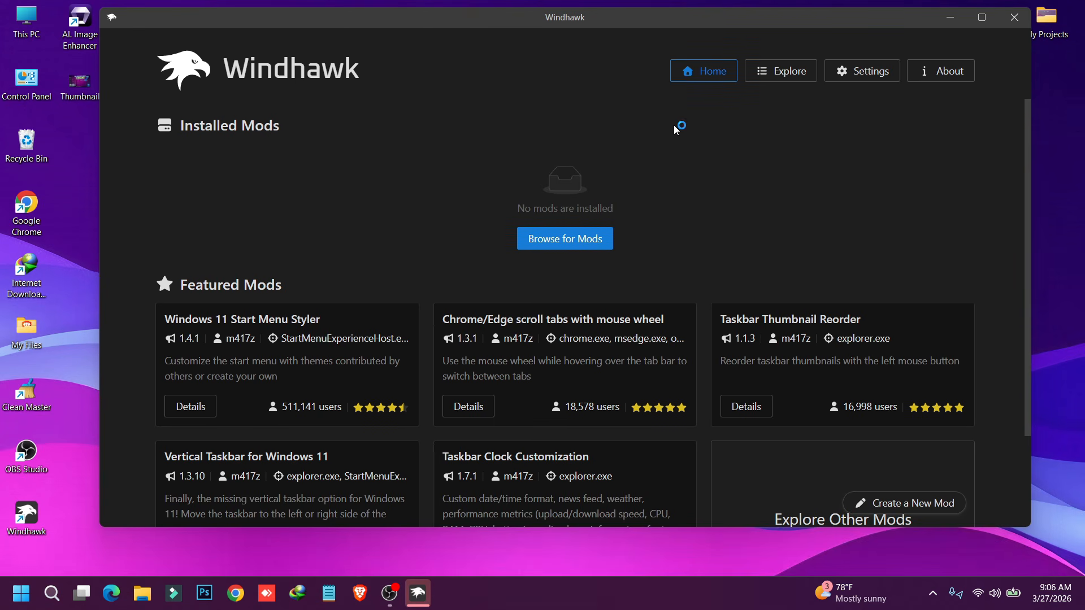
Step: Browse the available mods and install Windows 11 Taskbar Styler, accepting the risk notice
click(581, 247)
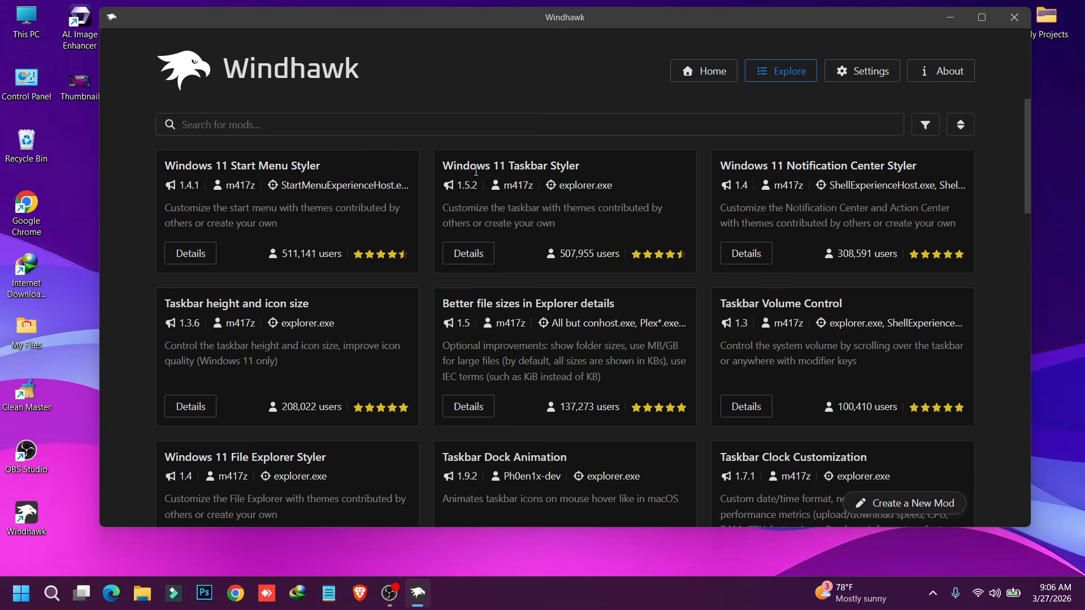
click(469, 263)
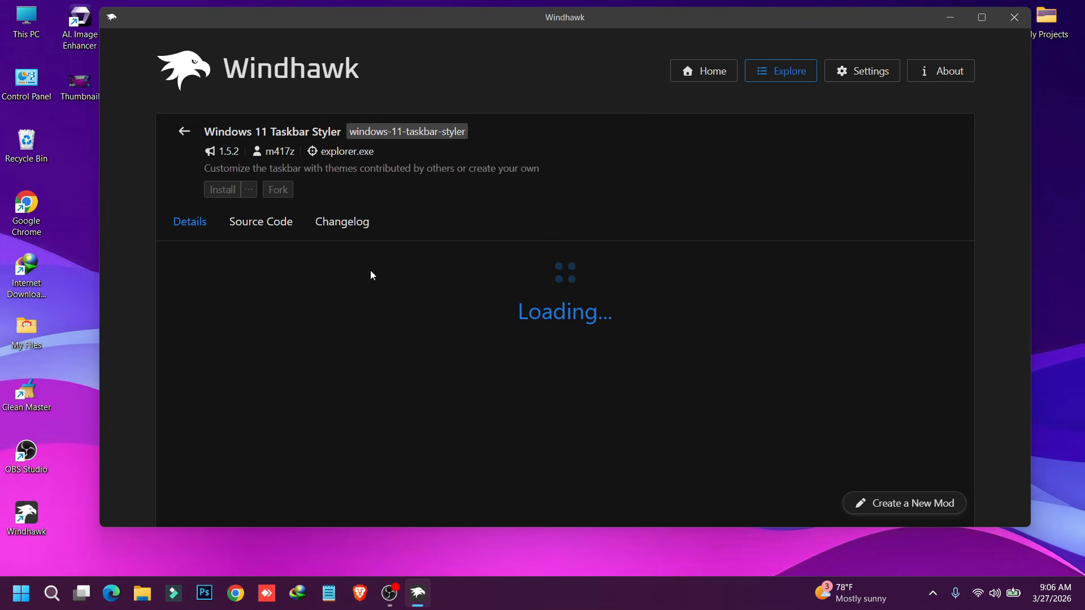
click(222, 189)
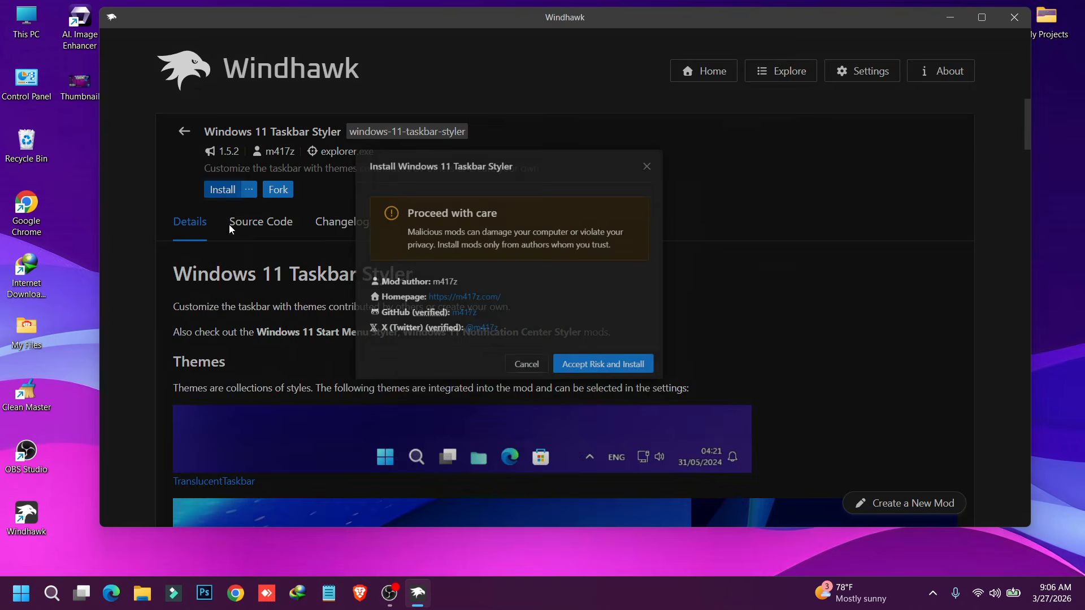
click(667, 404)
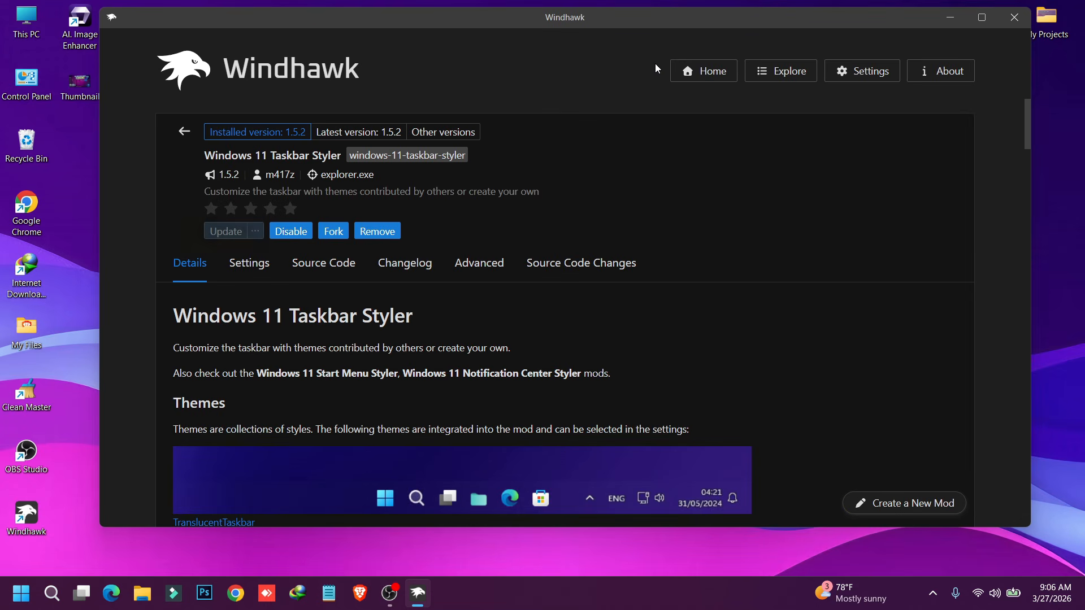
Step: Copy the entire text of the Taskbar document from the Mods folder inside the Windows 25H2 Customizatio part 4 desktop folder
drag(655, 30, 595, 234)
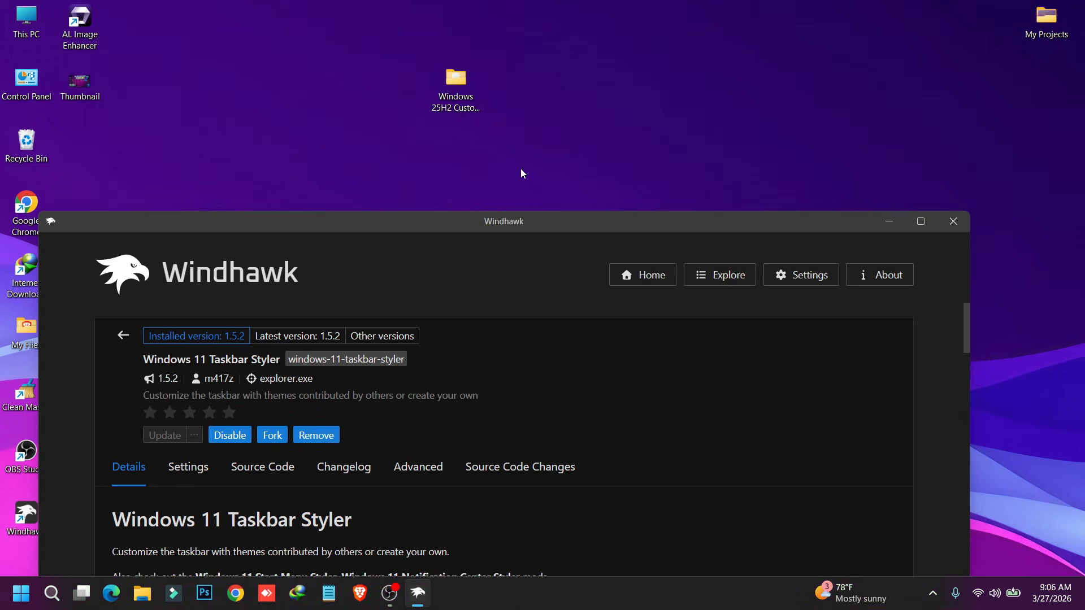
double_click(459, 91)
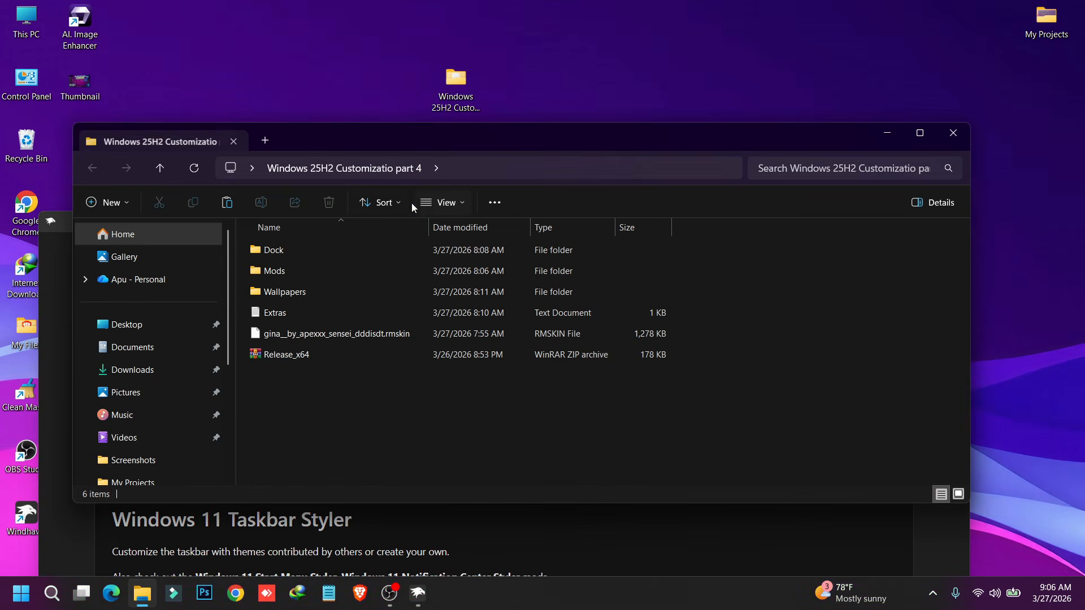
click(275, 277)
double_click(275, 277)
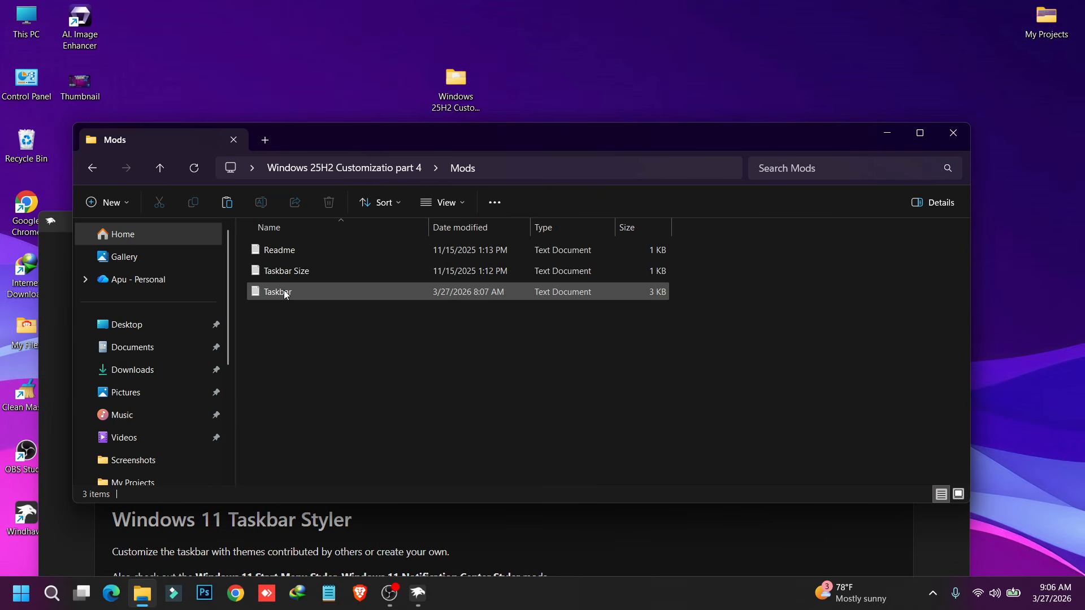
double_click(284, 291)
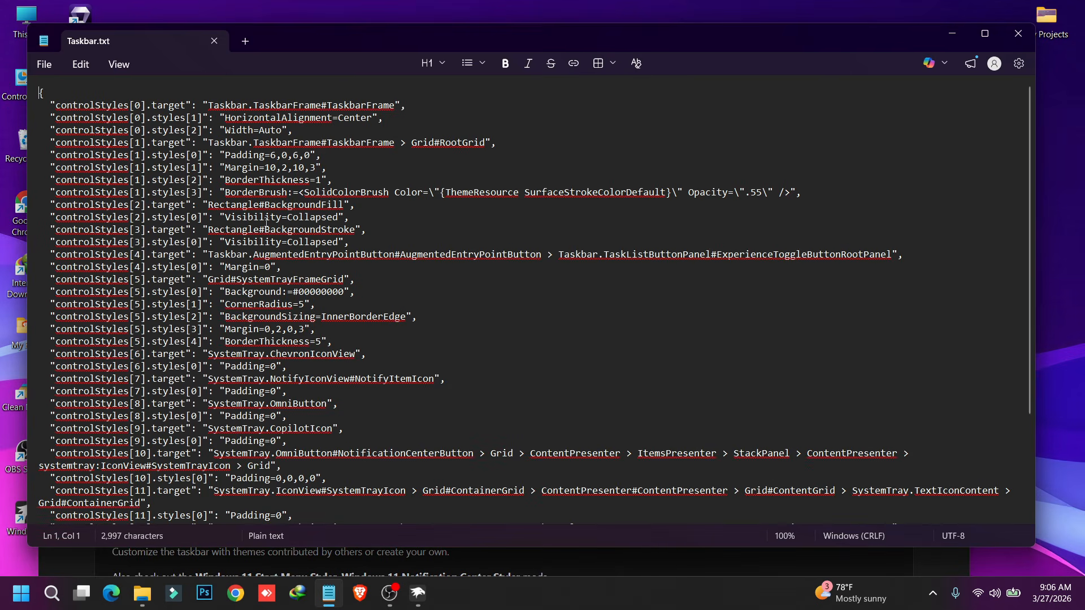
key(ctrl+a)
right_click(274, 224)
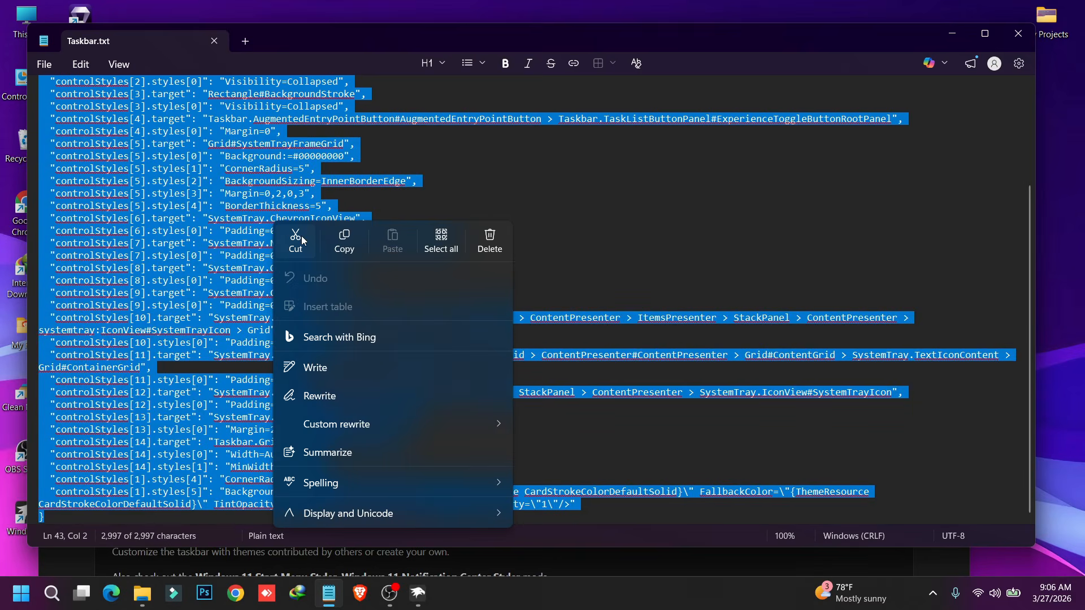
click(339, 240)
Step: Switch to Windhawk, replace the Taskbar Styler's advanced mod settings with the copied text, and save them
click(418, 593)
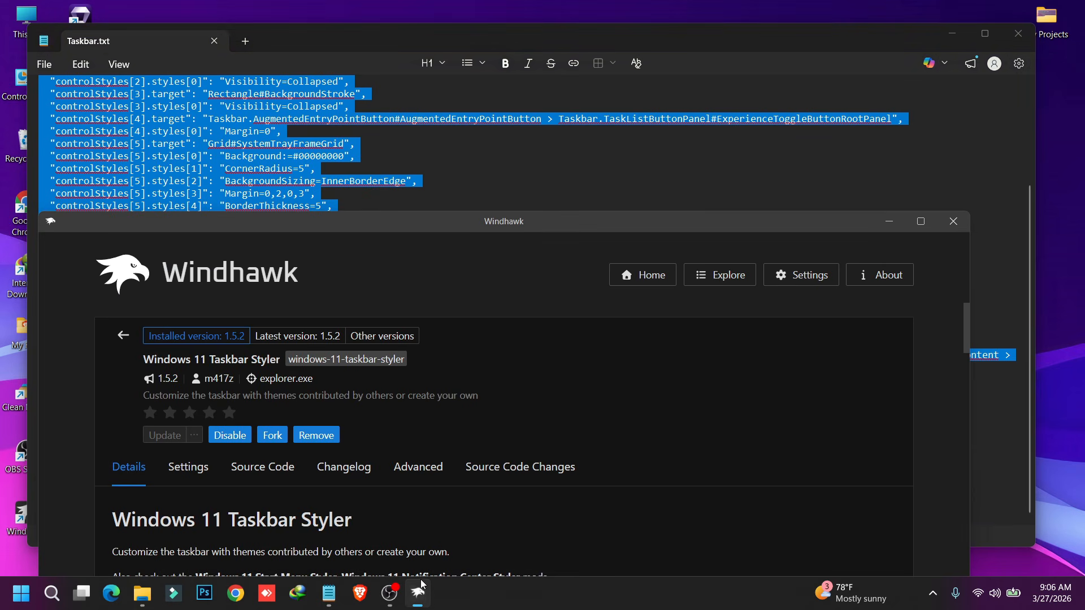
click(419, 467)
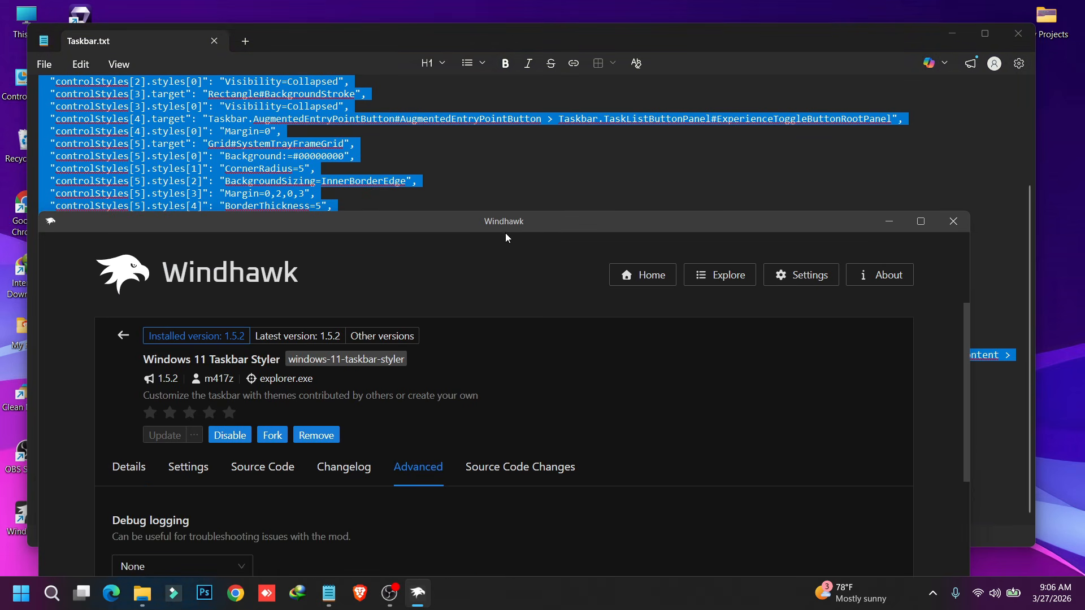
drag(459, 226, 517, 49)
scroll(449, 255, down, 1)
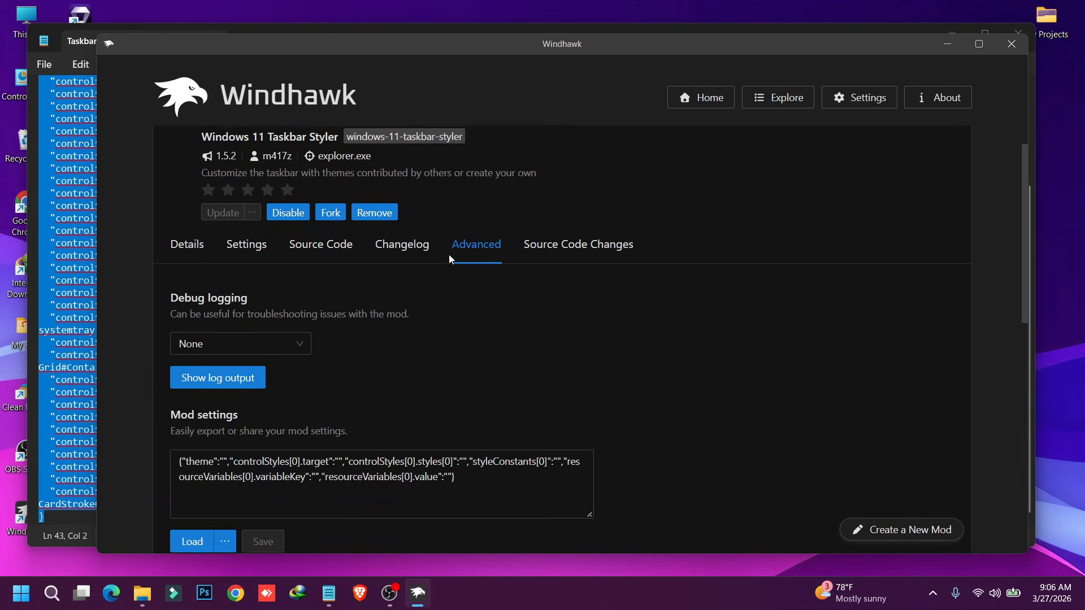
drag(559, 469, 151, 400)
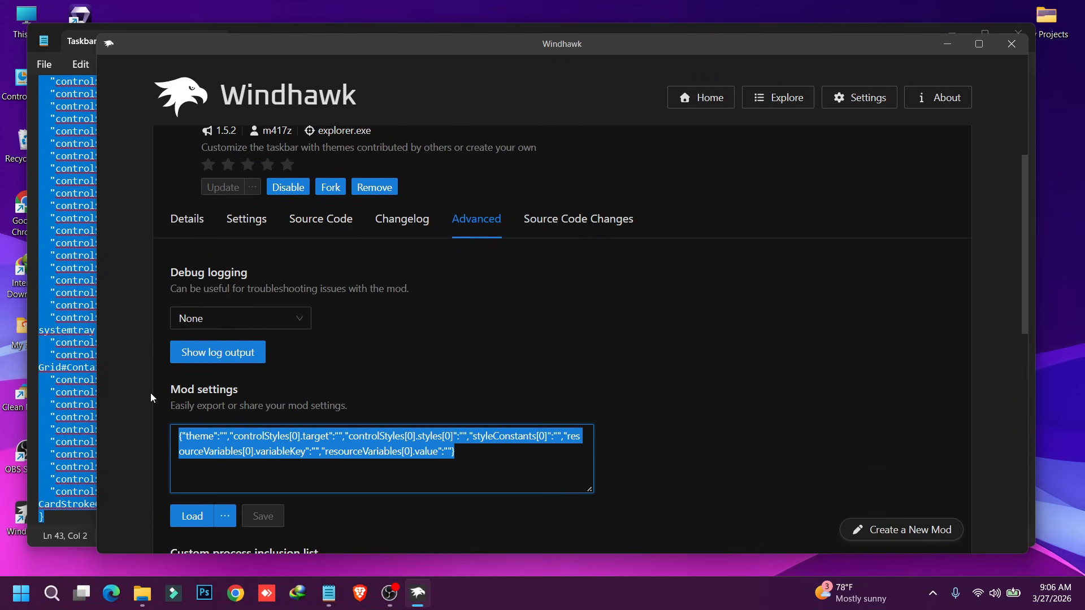
key(ctrl+v)
click(263, 516)
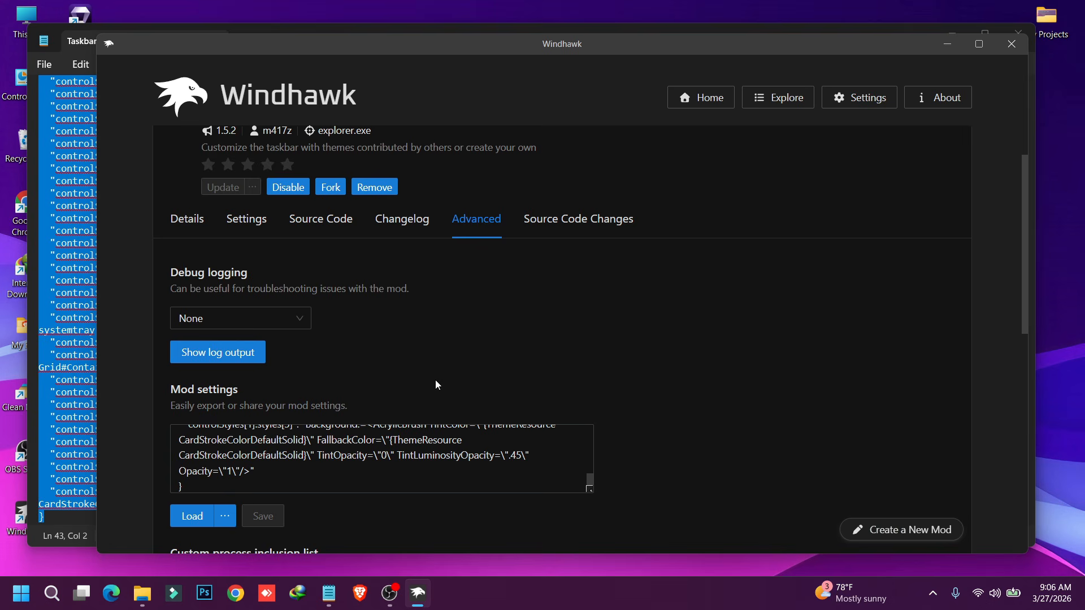
Step: Return to the mod list and install the Taskbar height and icon size mod, accepting the risk notice
scroll(436, 339, up, 1)
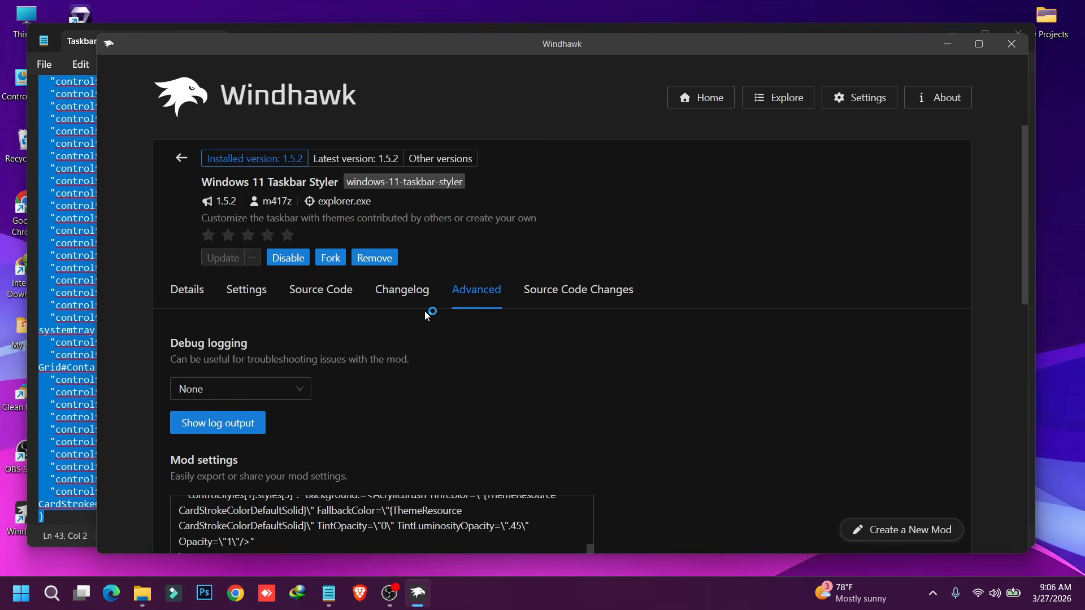
click(186, 162)
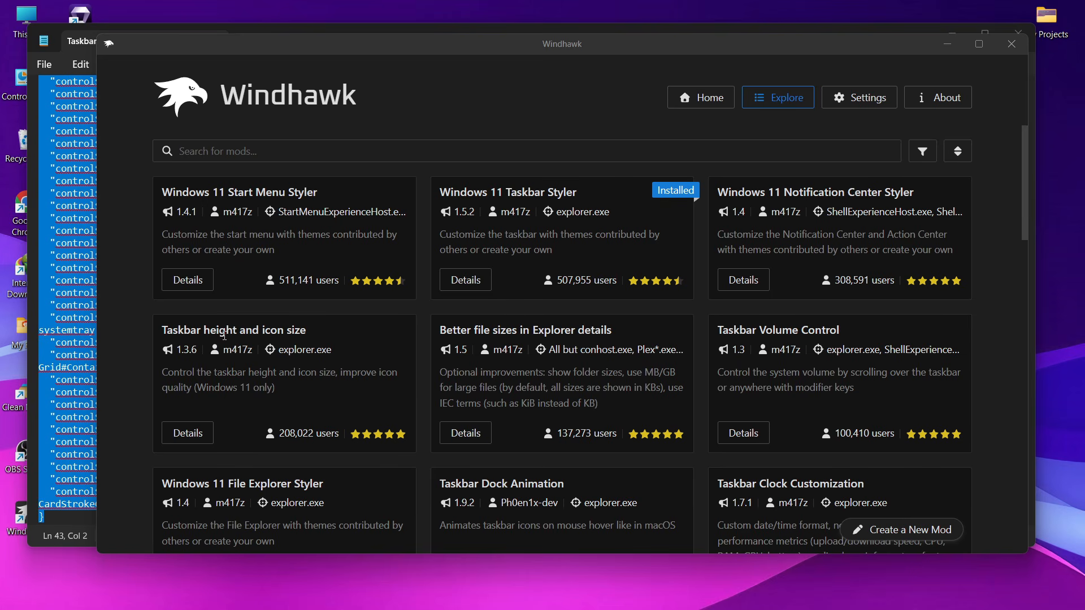
click(195, 435)
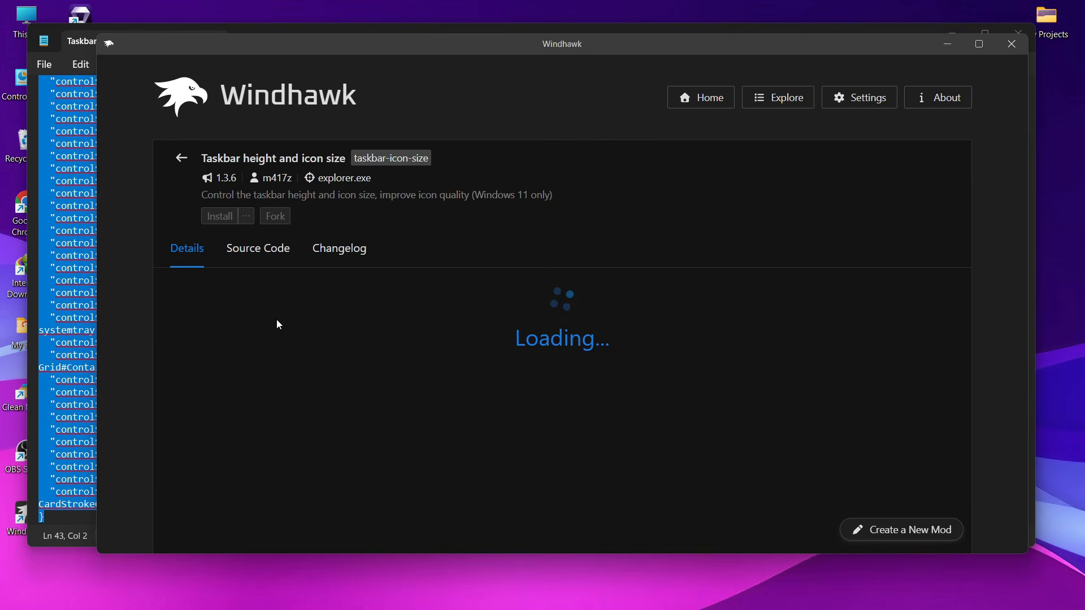
click(220, 217)
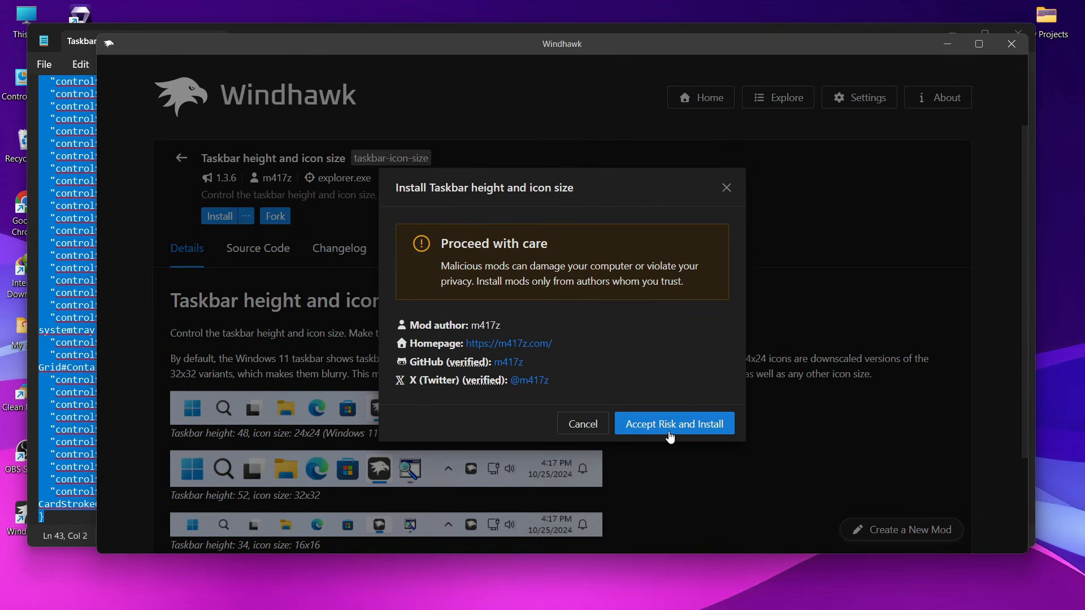
click(667, 418)
Step: Clear the view of the desktop and open the Mods folder inside Windows 25H2 Customizatio part 4
drag(794, 50, 746, 186)
click(1022, 42)
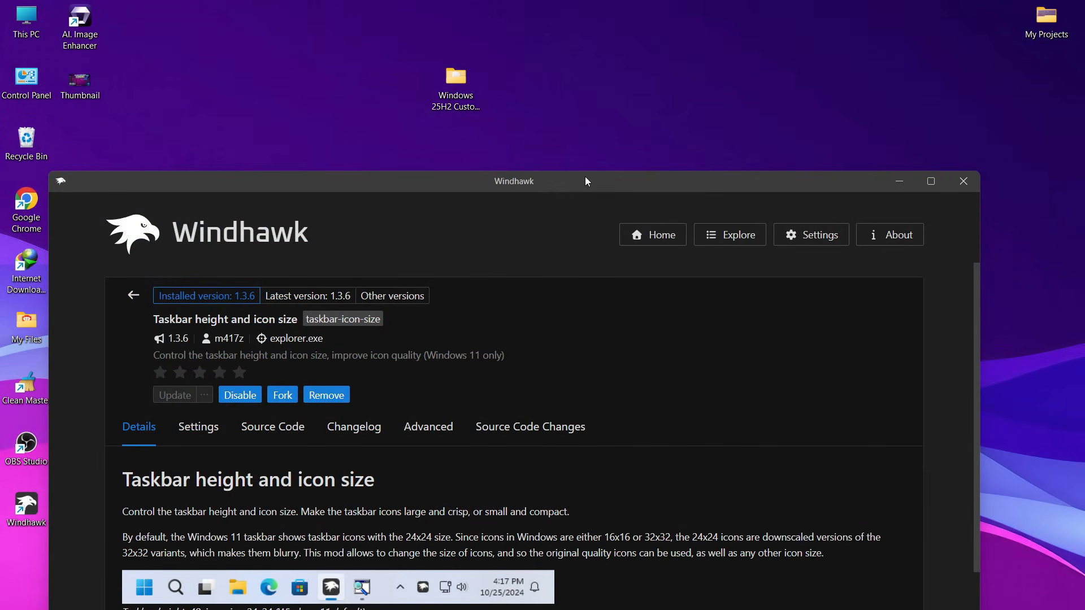
click(472, 96)
double_click(473, 100)
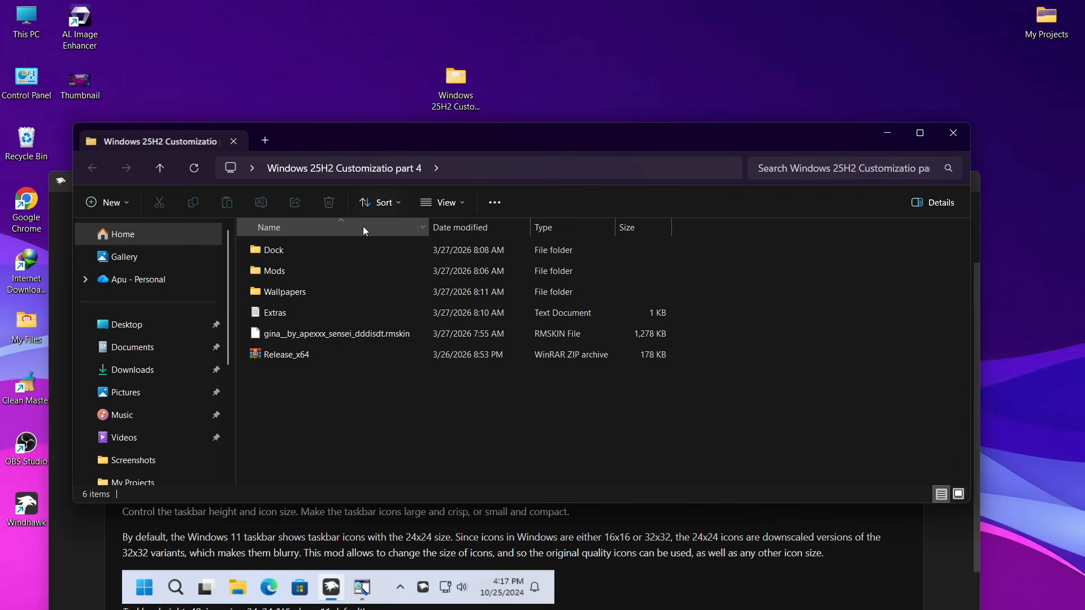
click(303, 273)
double_click(303, 273)
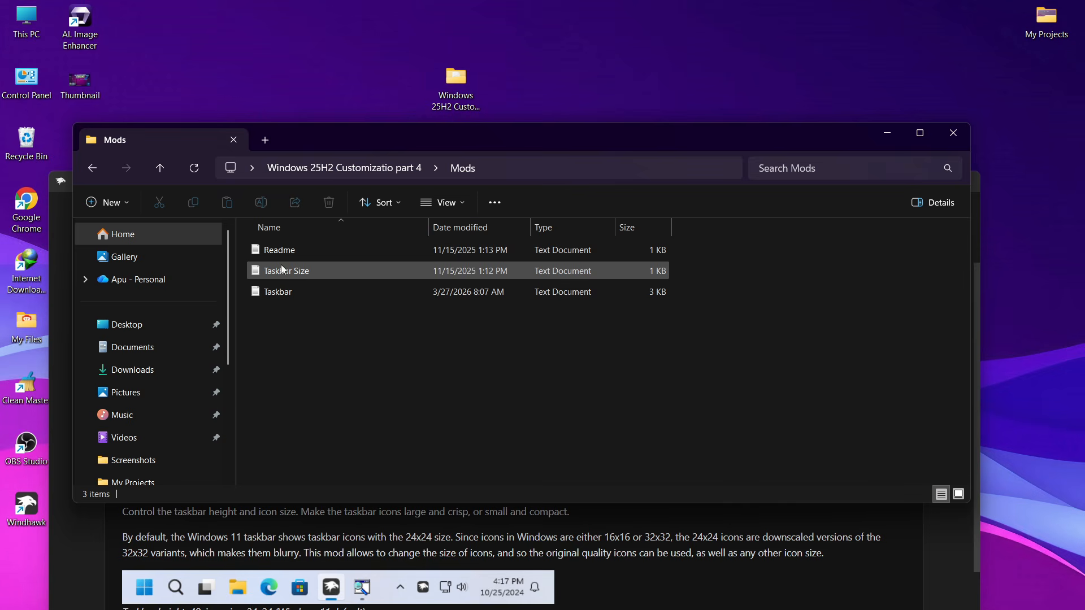
Step: Copy the entire text of the Taskbar Size document, then put away the text editor and the folder window
double_click(280, 264)
key(ctrl+a)
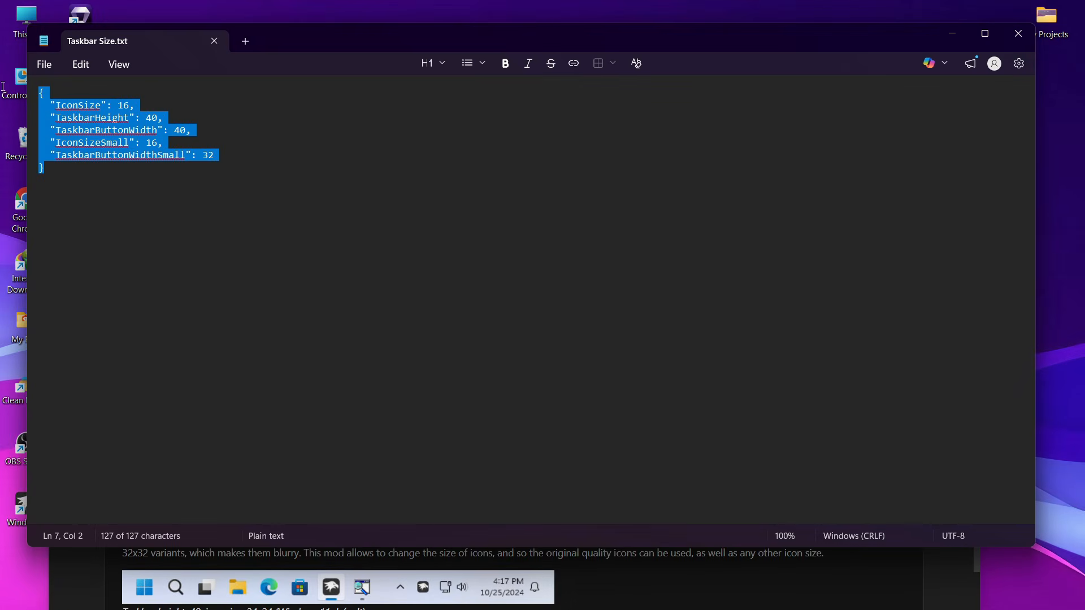
right_click(100, 131)
click(202, 152)
click(953, 34)
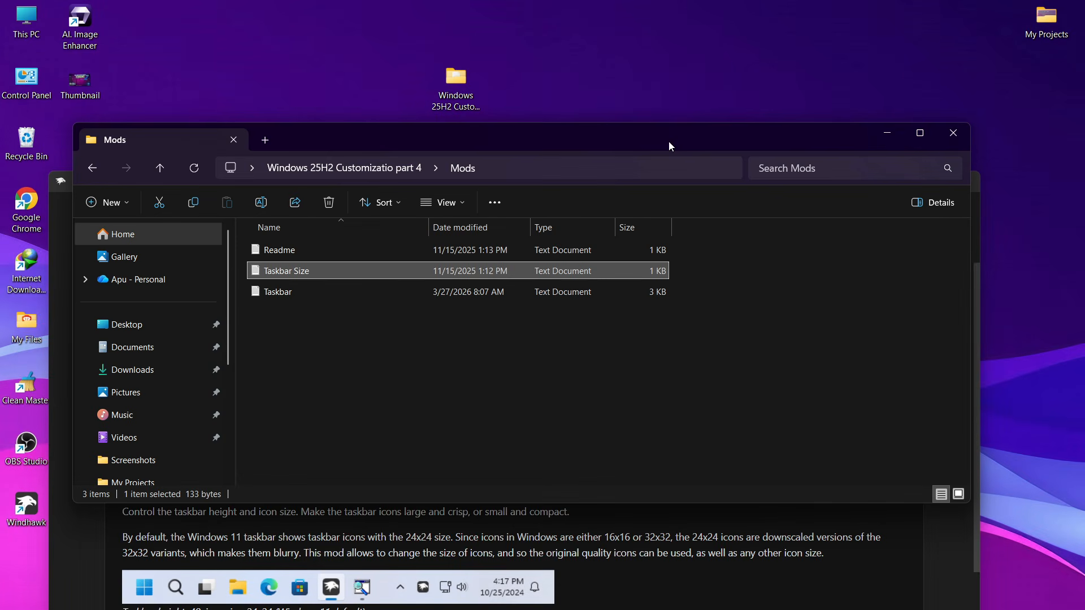
drag(669, 142, 738, 140)
click(964, 138)
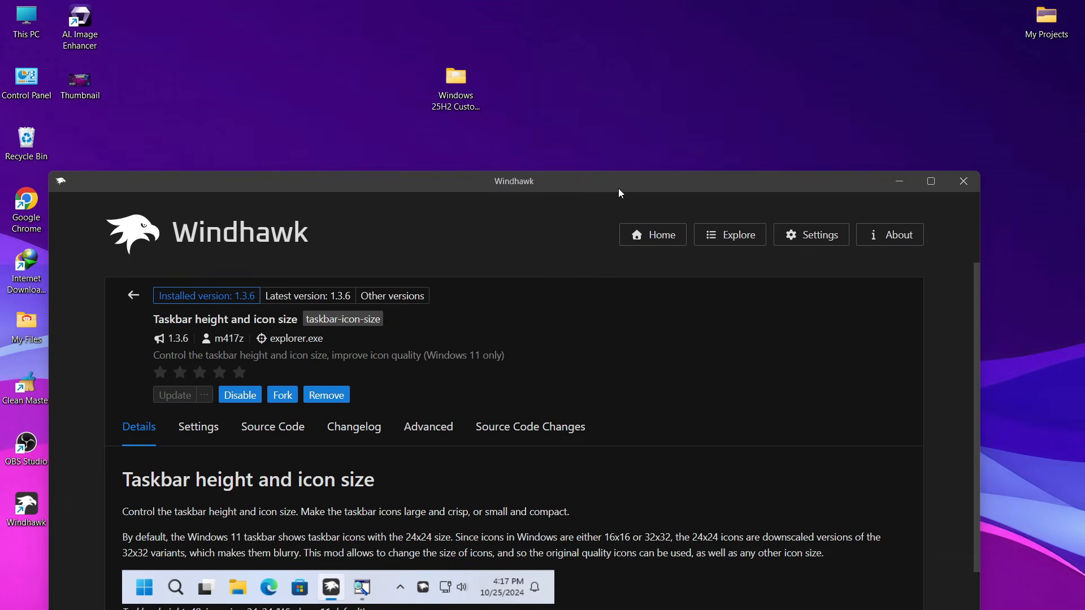
Step: Replace the advanced mod settings of Taskbar height and icon size with the copied Taskbar Size text and save them
drag(618, 188, 654, 39)
click(483, 283)
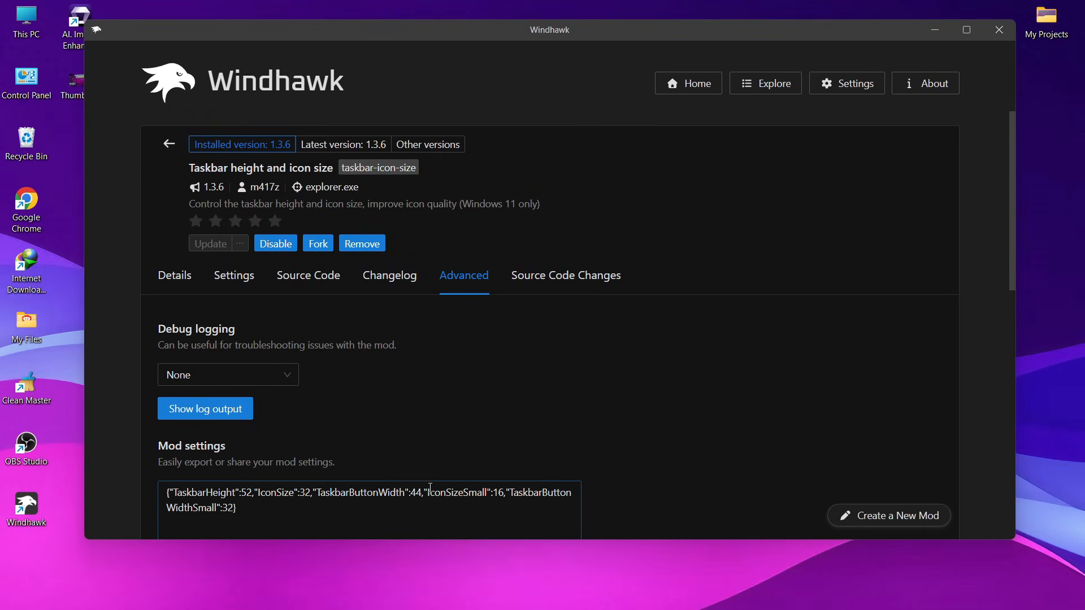
scroll(303, 506, down, 1)
drag(249, 438, 141, 410)
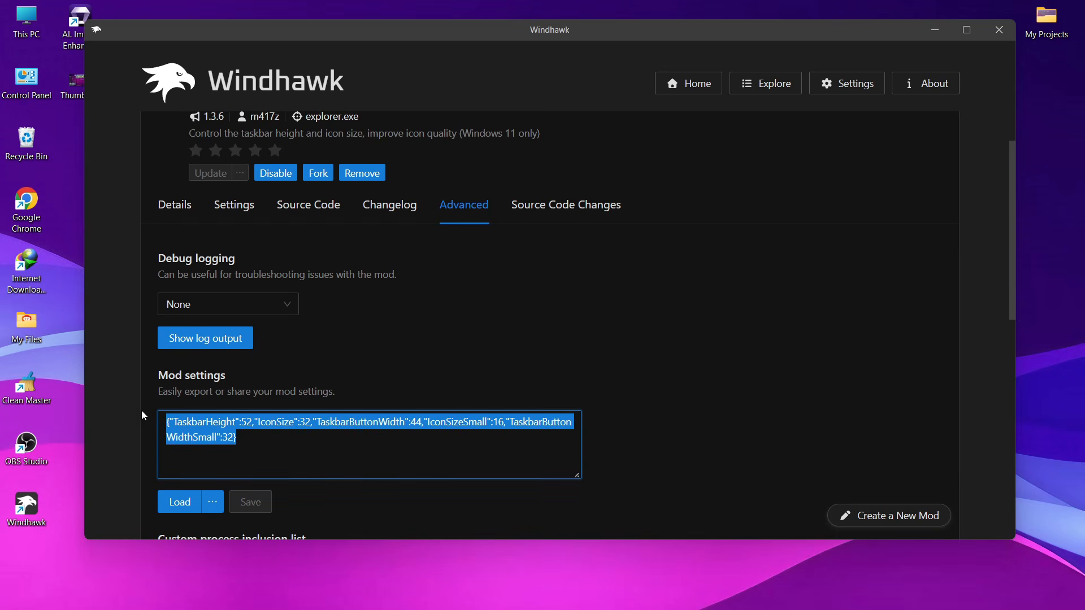
right_click(223, 435)
click(240, 492)
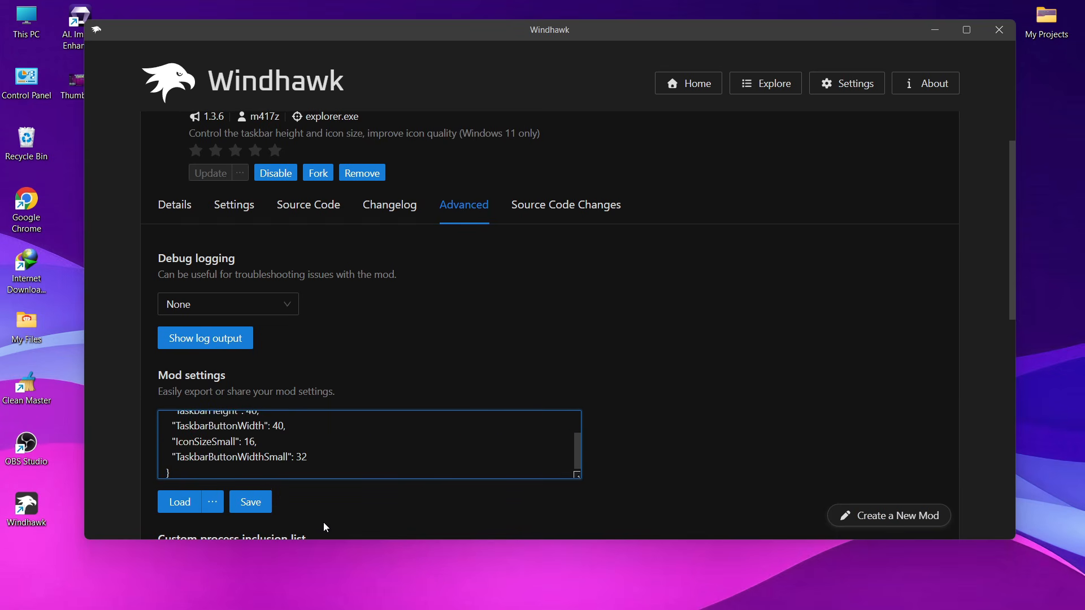
click(263, 513)
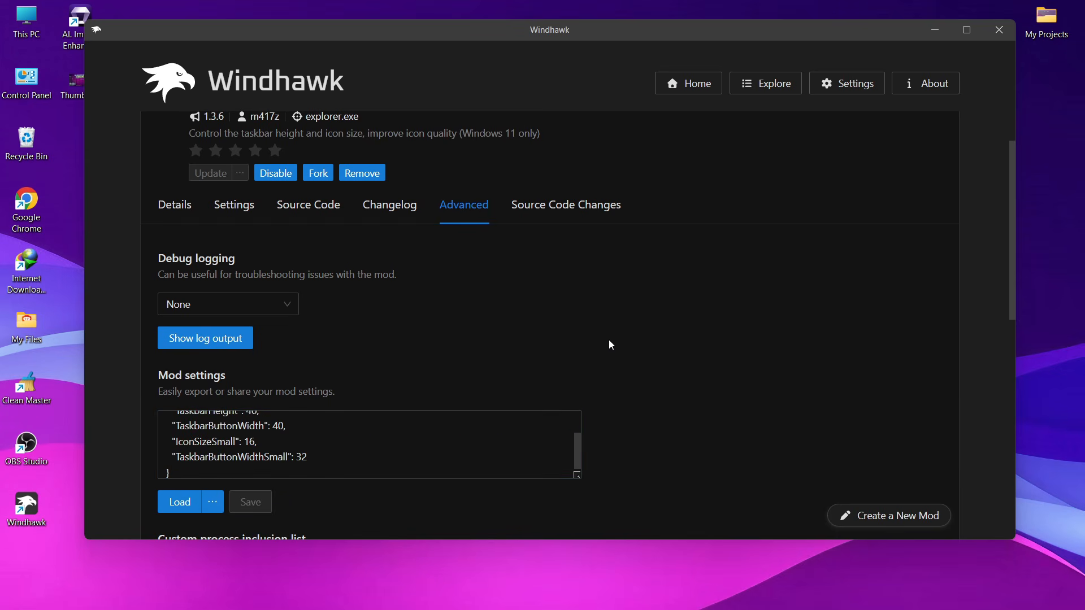
scroll(605, 341, up, 1)
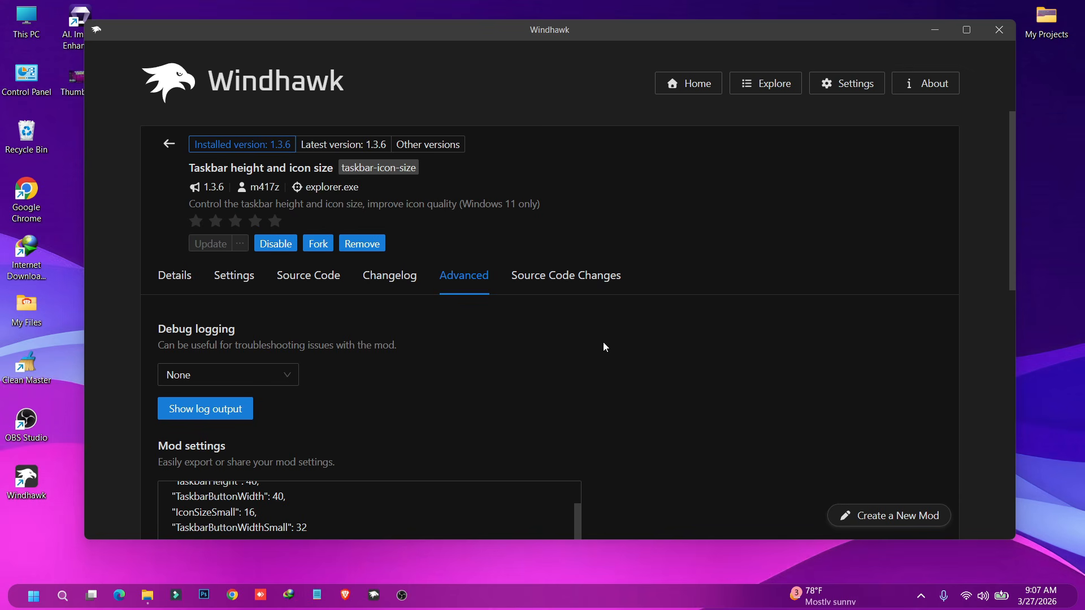
Step: Search the mod list for "taskbar top" and install Taskbar on top for Windows 11, accepting the risk notice
click(168, 145)
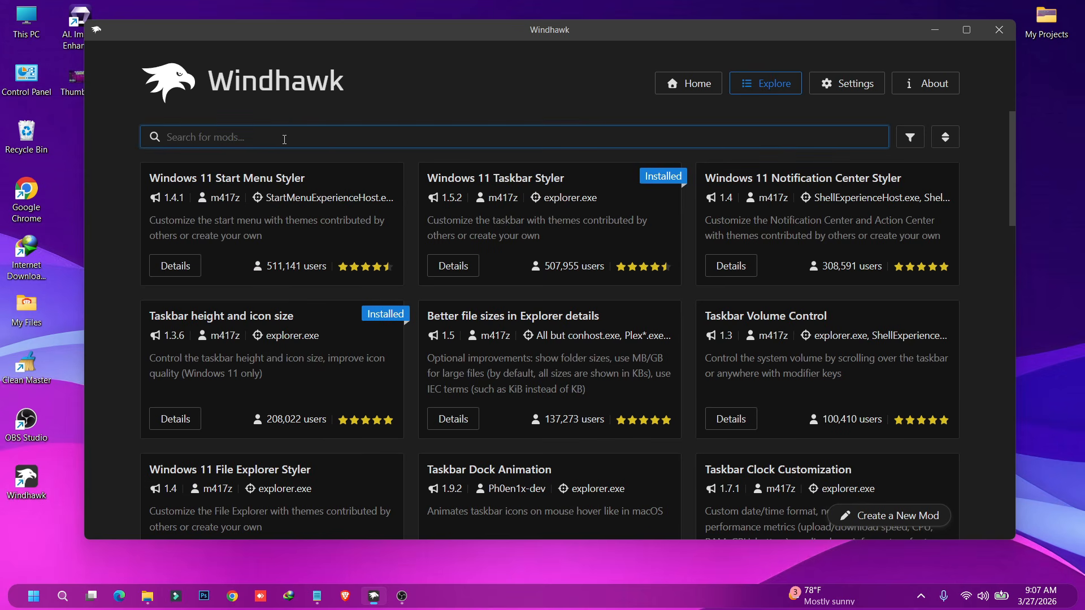
text(taskb)
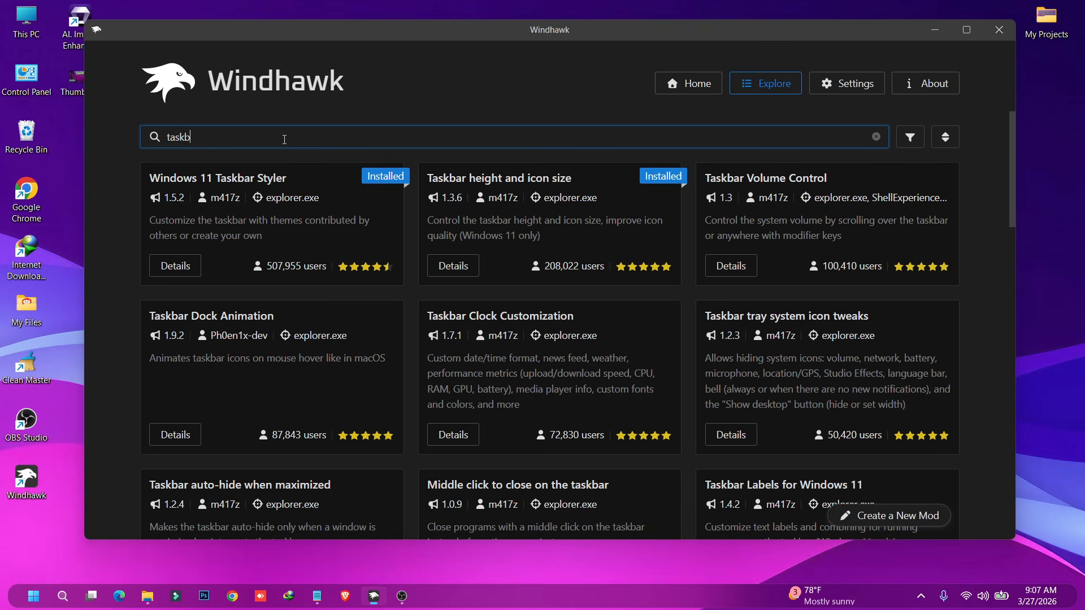
text(ar top)
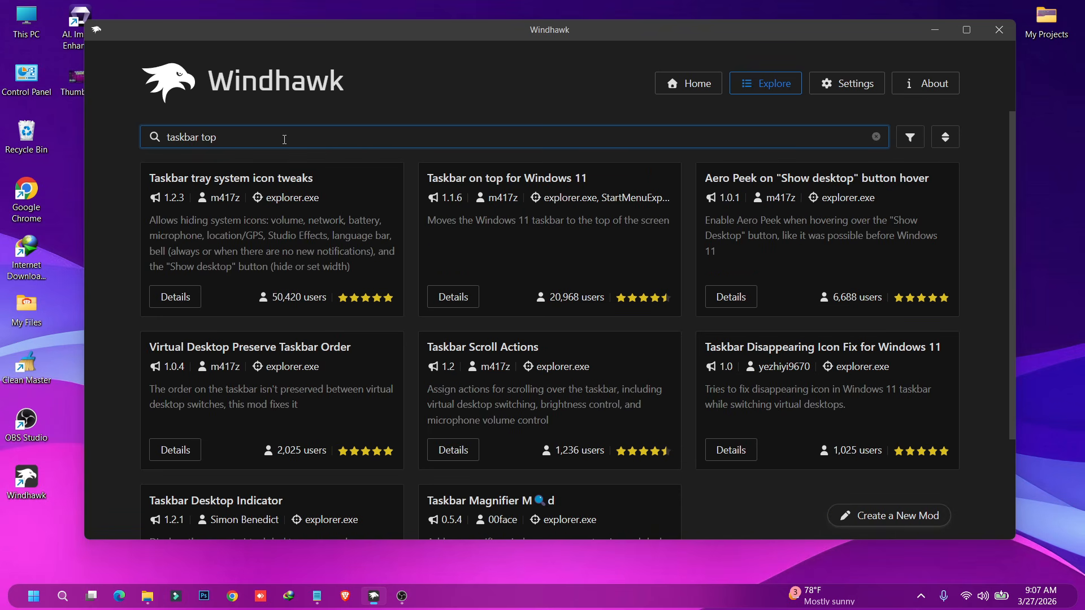
click(449, 303)
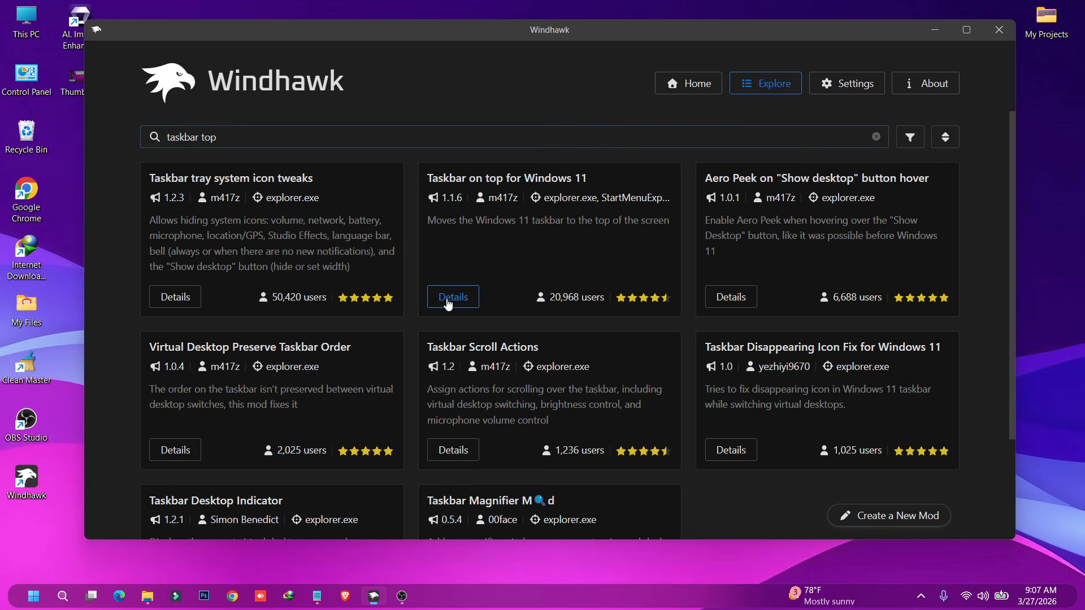
click(210, 203)
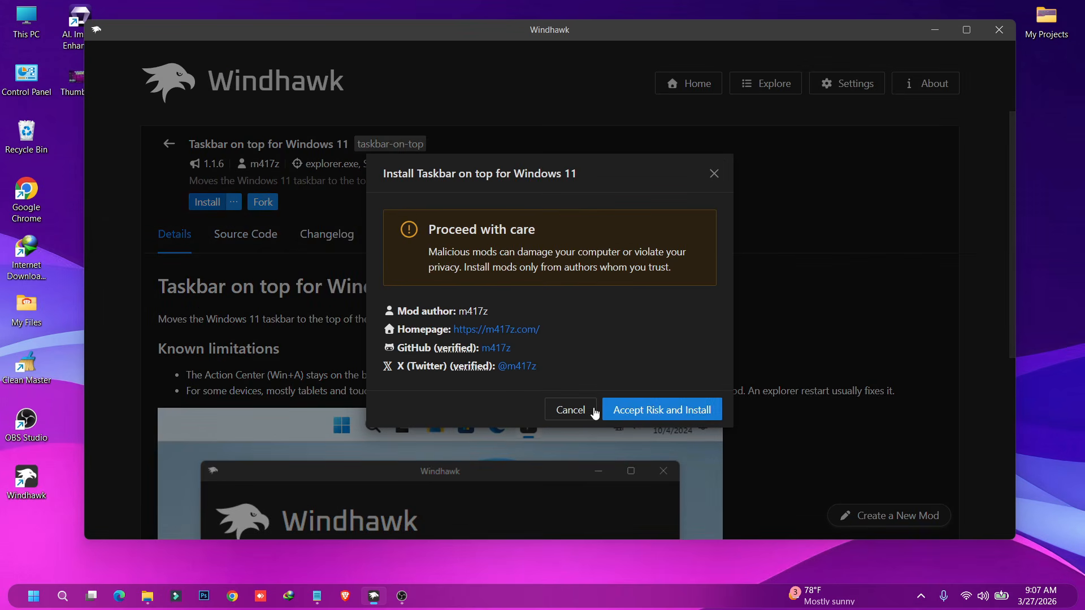
click(672, 409)
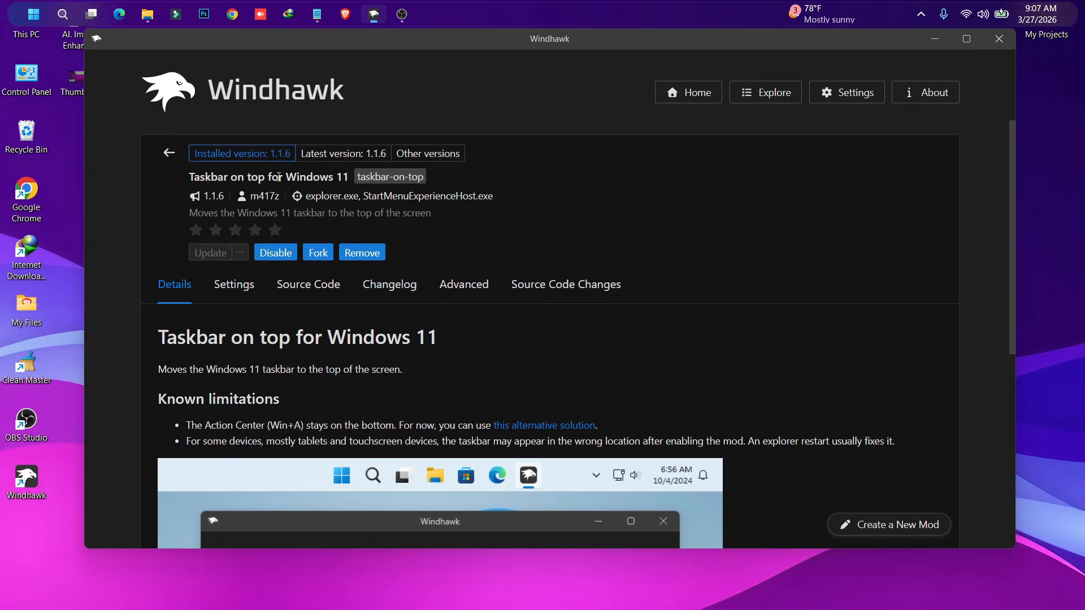
Step: Return to the full mod list and install Windows 11 Start Menu Styler, accepting the risk notice
click(165, 154)
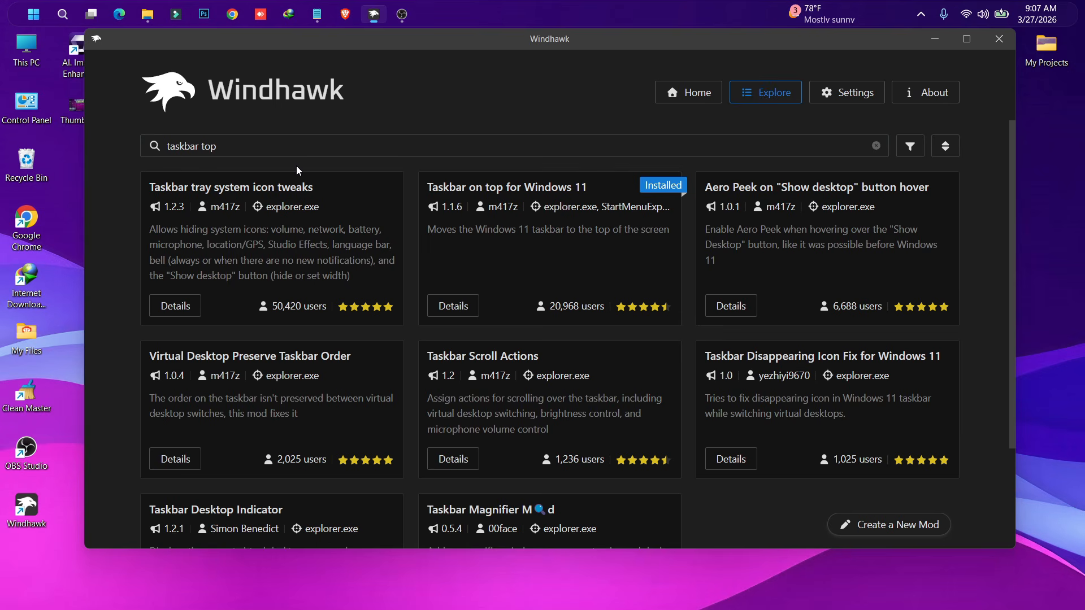
click(681, 101)
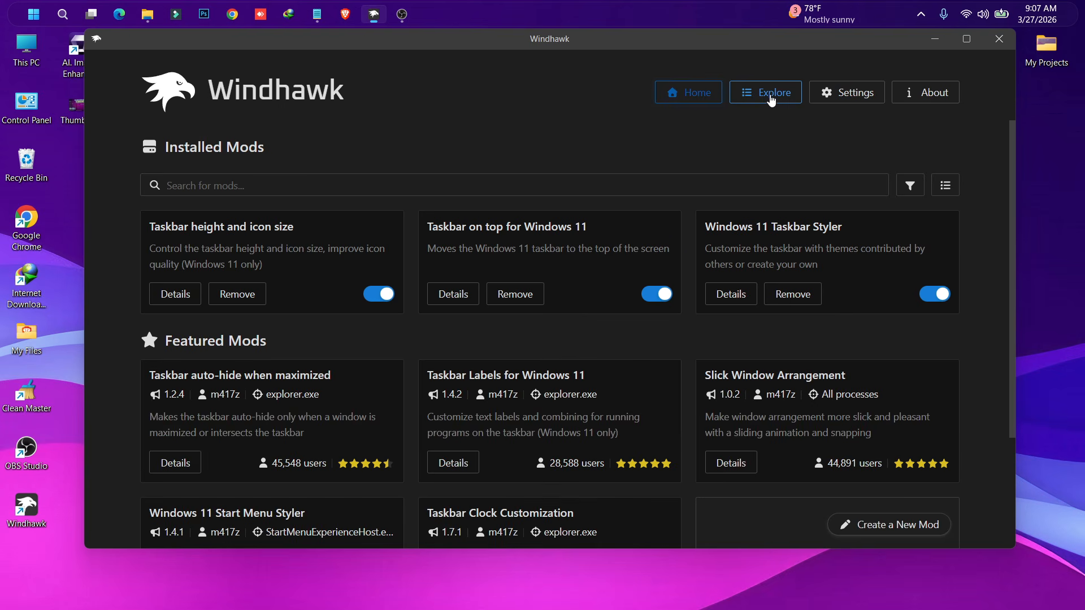
click(770, 93)
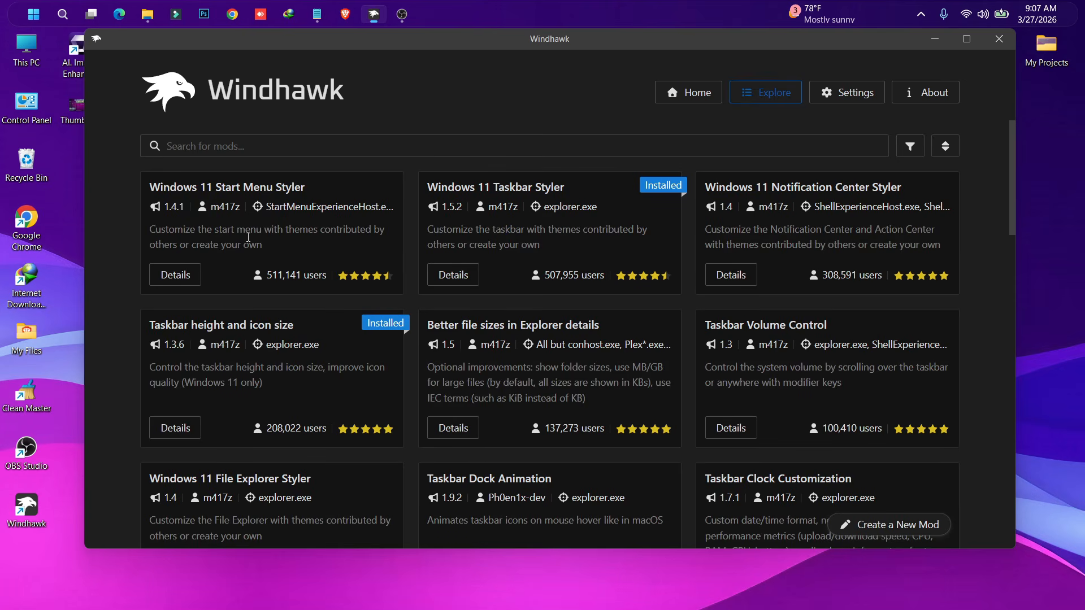
click(179, 276)
click(207, 211)
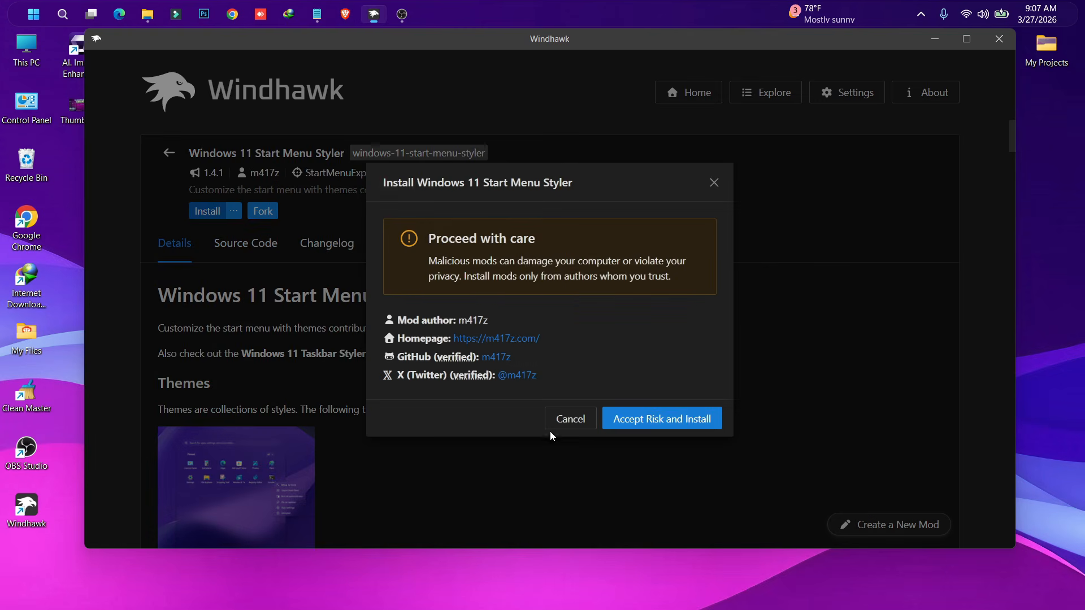
click(646, 428)
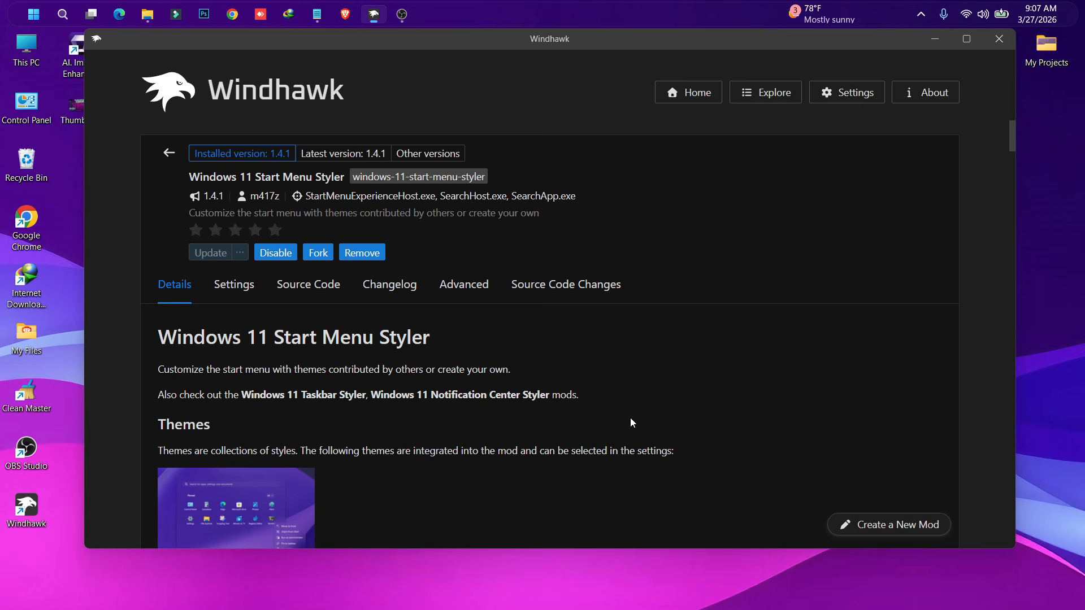
Step: Set the Start Menu Styler theme to Windows10 (Minimal) and save the settings
click(240, 287)
scroll(507, 289, down, 3)
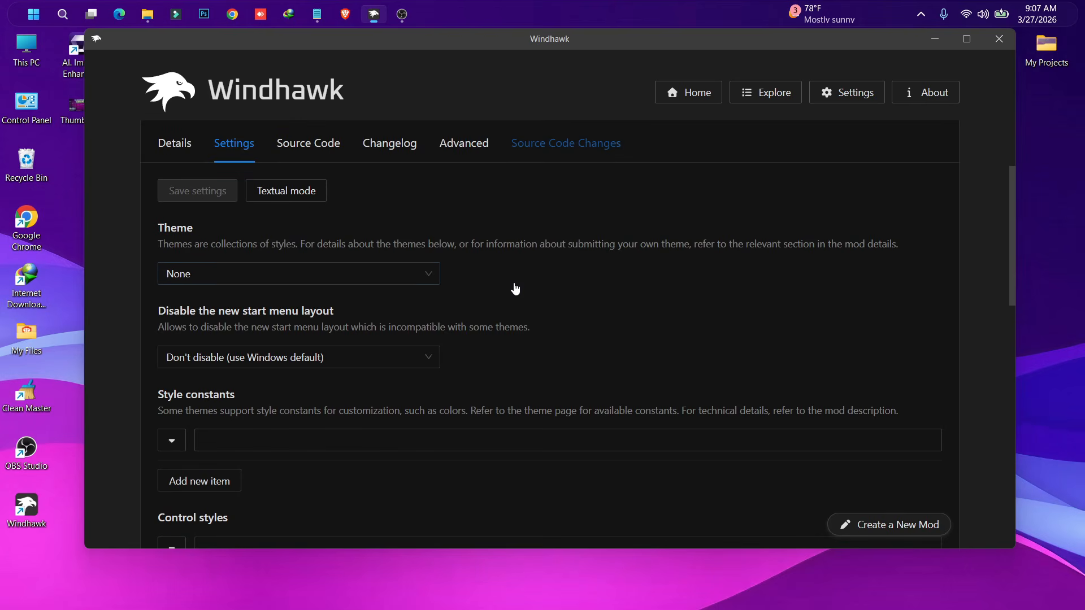
click(296, 275)
scroll(274, 335, down, 3)
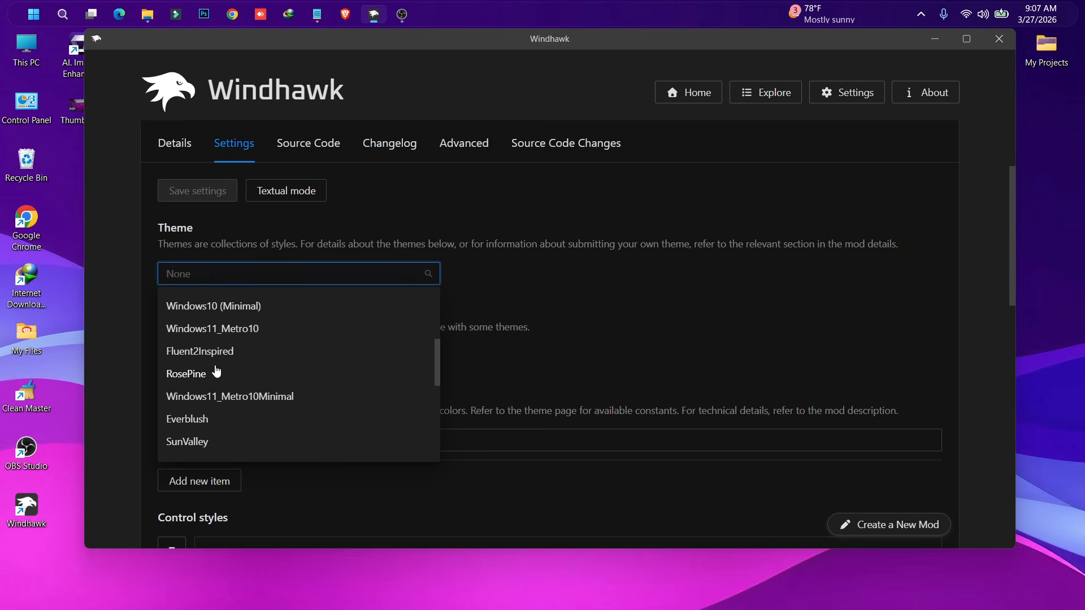
scroll(240, 347, up, 3)
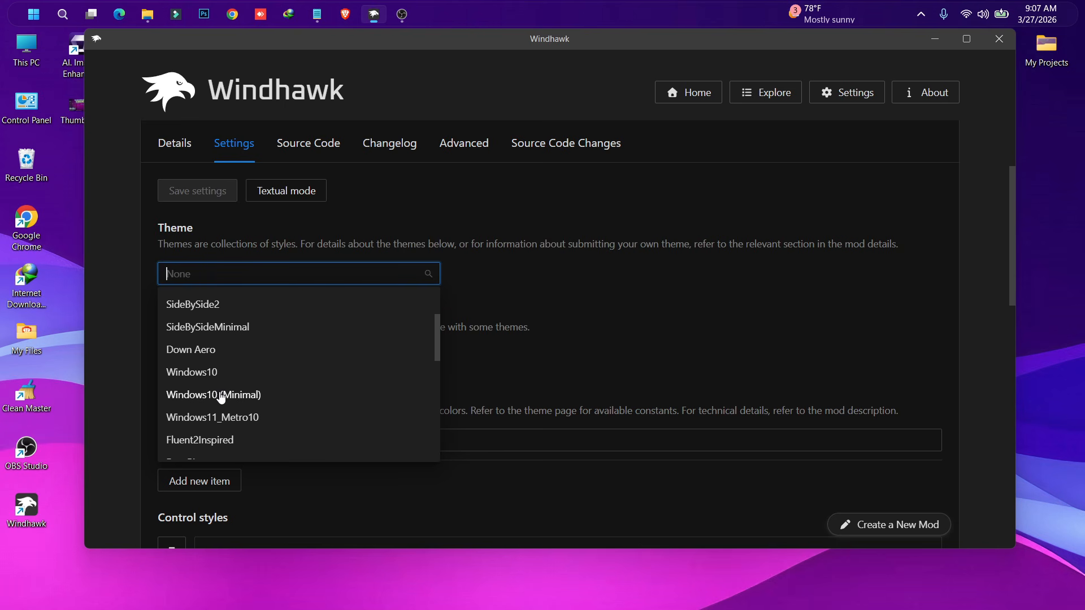
click(218, 392)
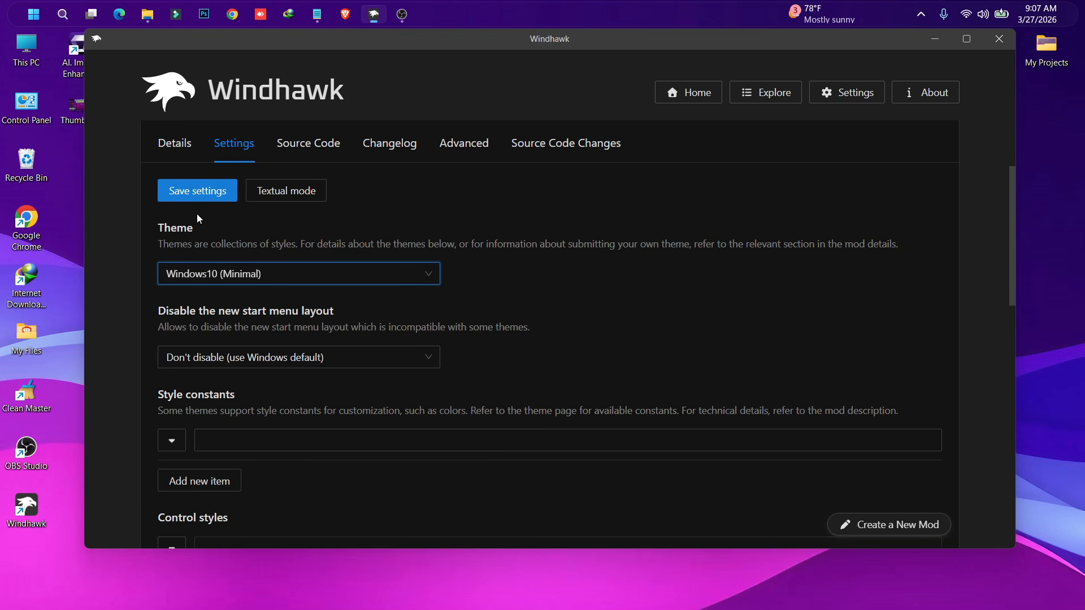
click(194, 190)
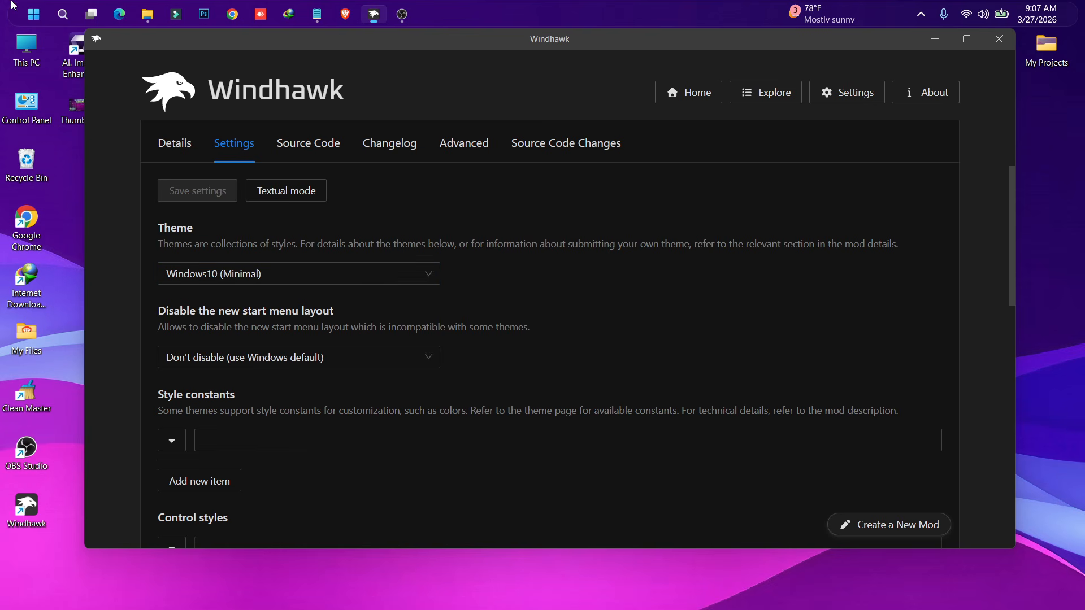
Step: Open the Start menu to check its new styling, then close it
click(30, 18)
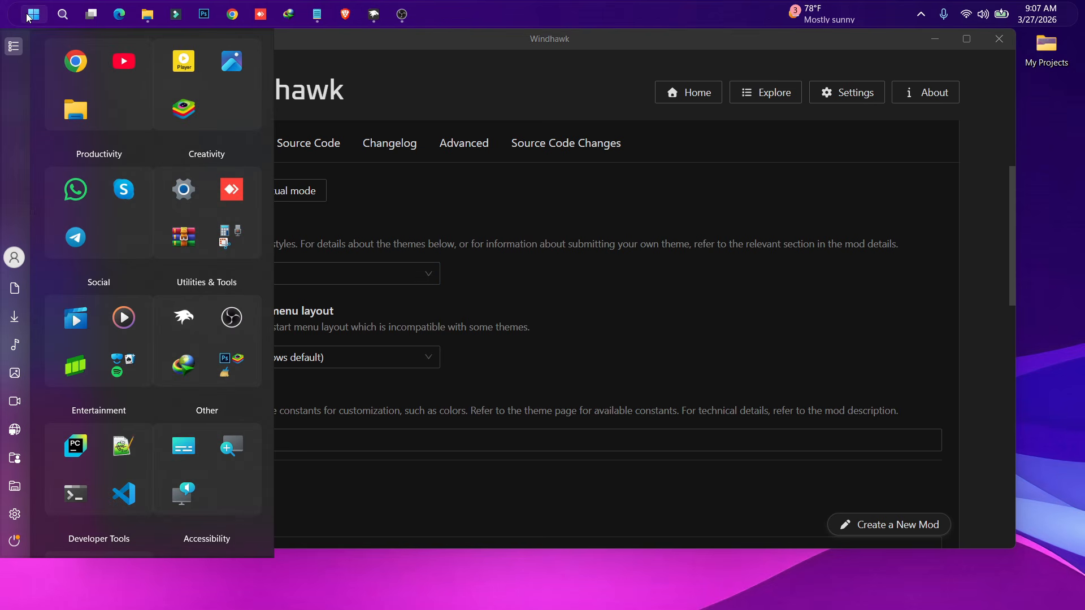
click(30, 17)
click(30, 18)
click(29, 18)
Step: Return to the mod list and install Windows 11 File Explorer Styler, accepting the risk notice
scroll(396, 276, up, 1)
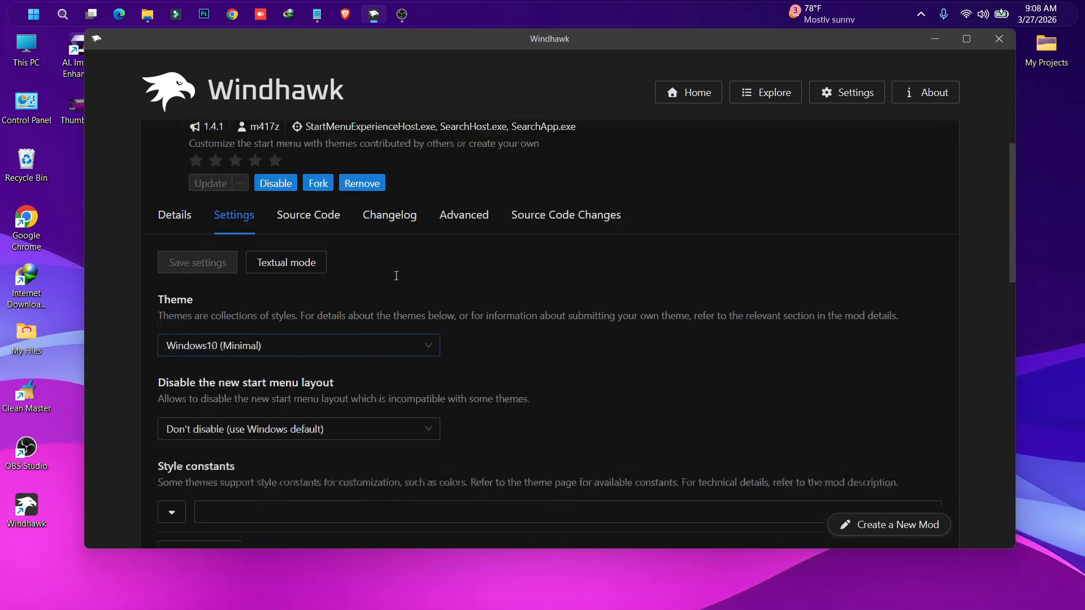
scroll(396, 276, up, 2)
click(170, 157)
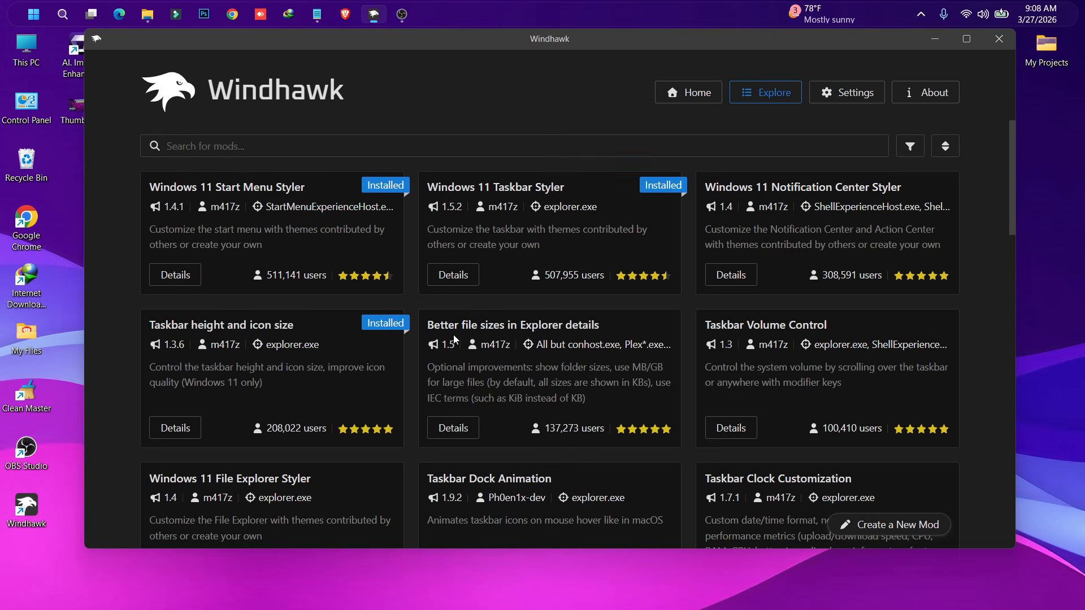
scroll(380, 402, down, 2)
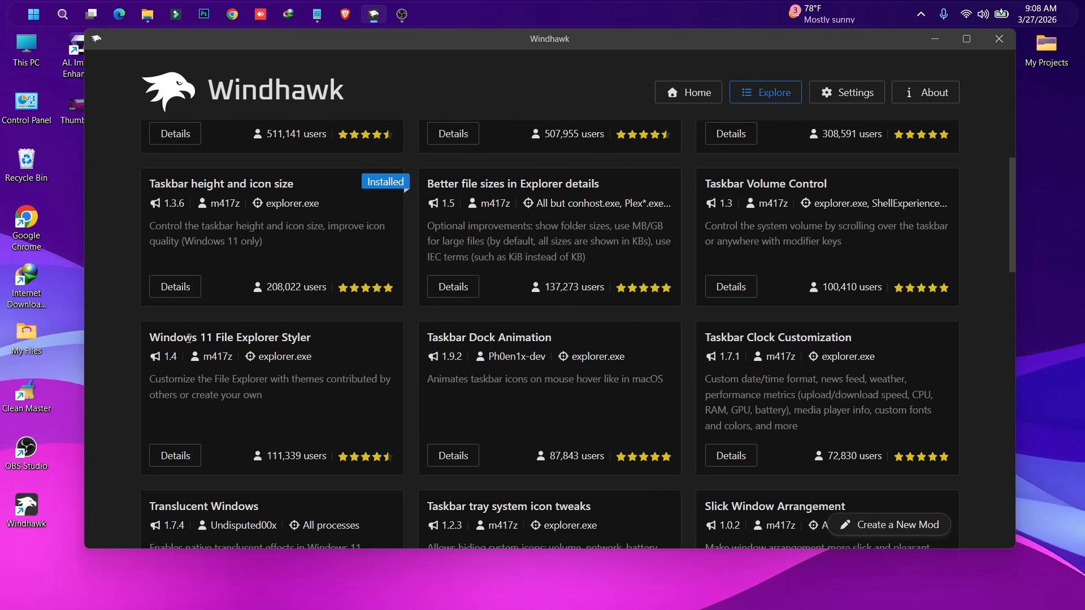
click(176, 456)
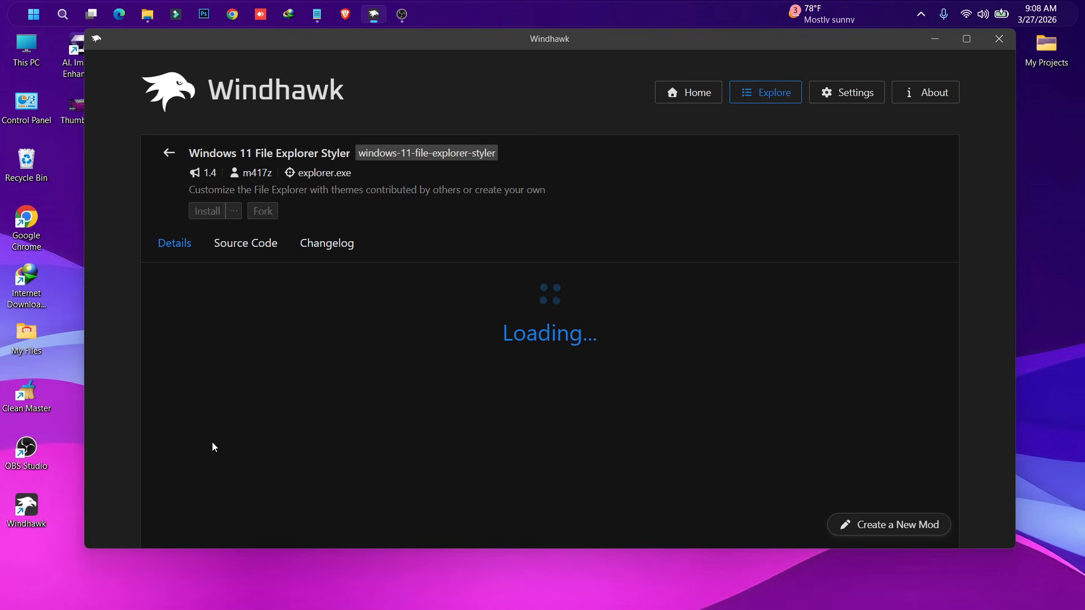
click(208, 212)
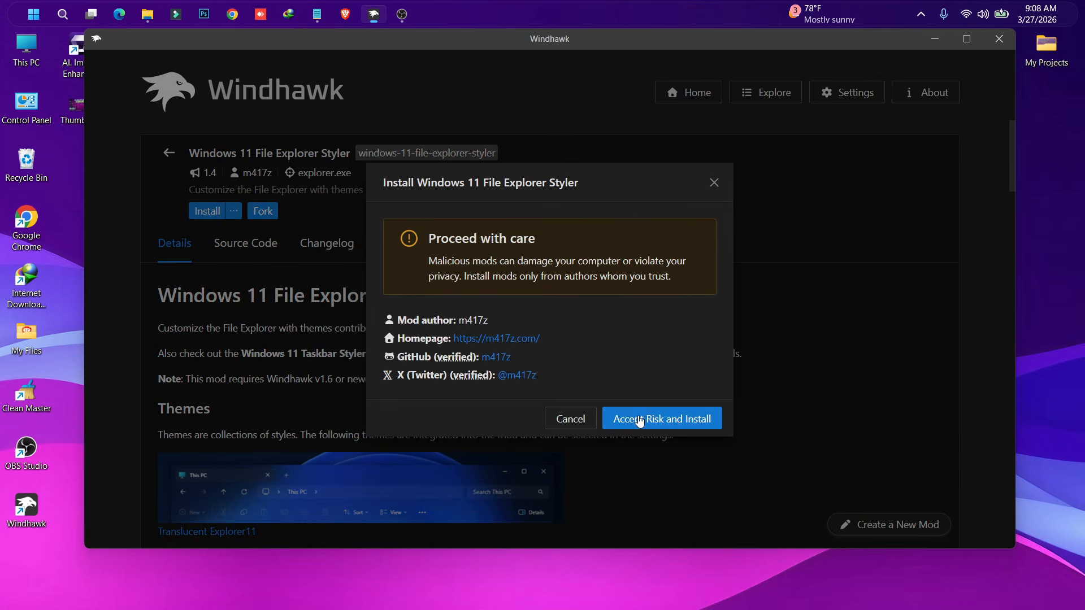
click(636, 420)
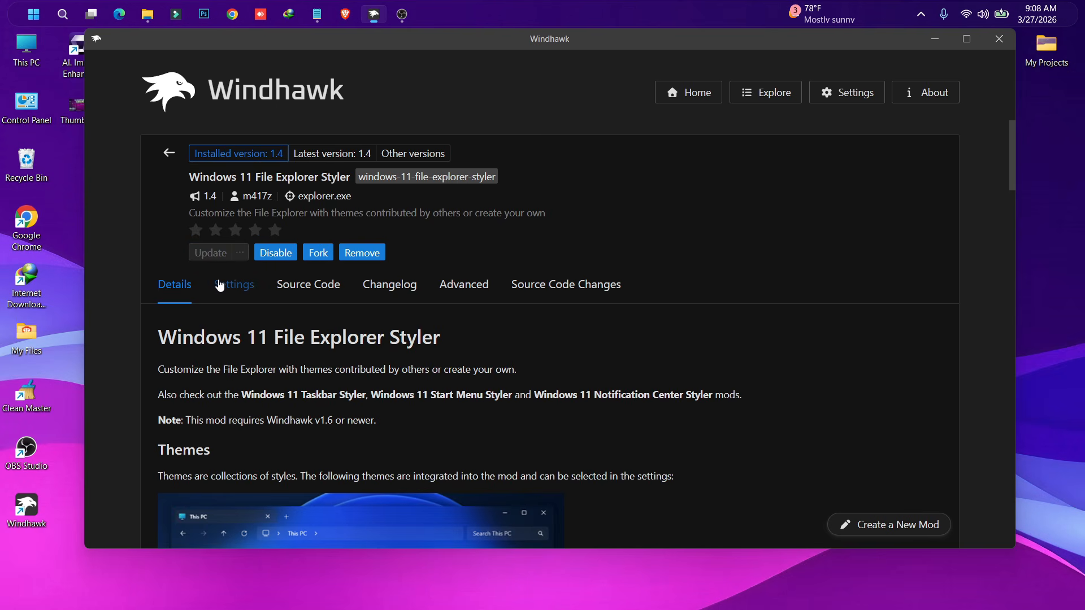
Step: Set and save the File Explorer Styler theme as Minimal Explorer11, then check the look in a This PC window
click(234, 284)
scroll(360, 304, down, 2)
click(252, 277)
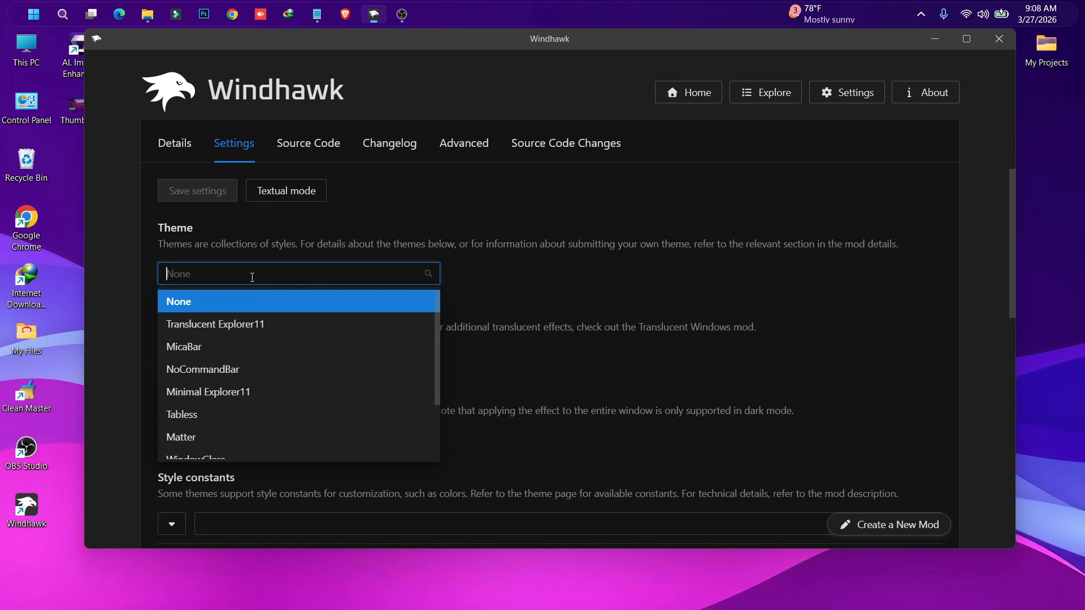
click(234, 396)
click(194, 205)
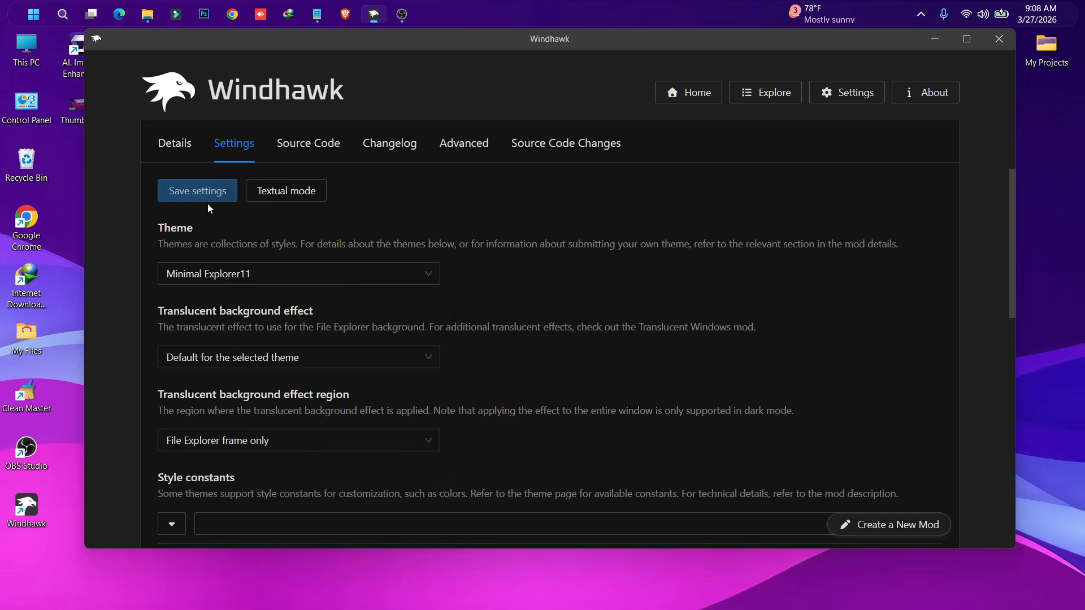
double_click(38, 56)
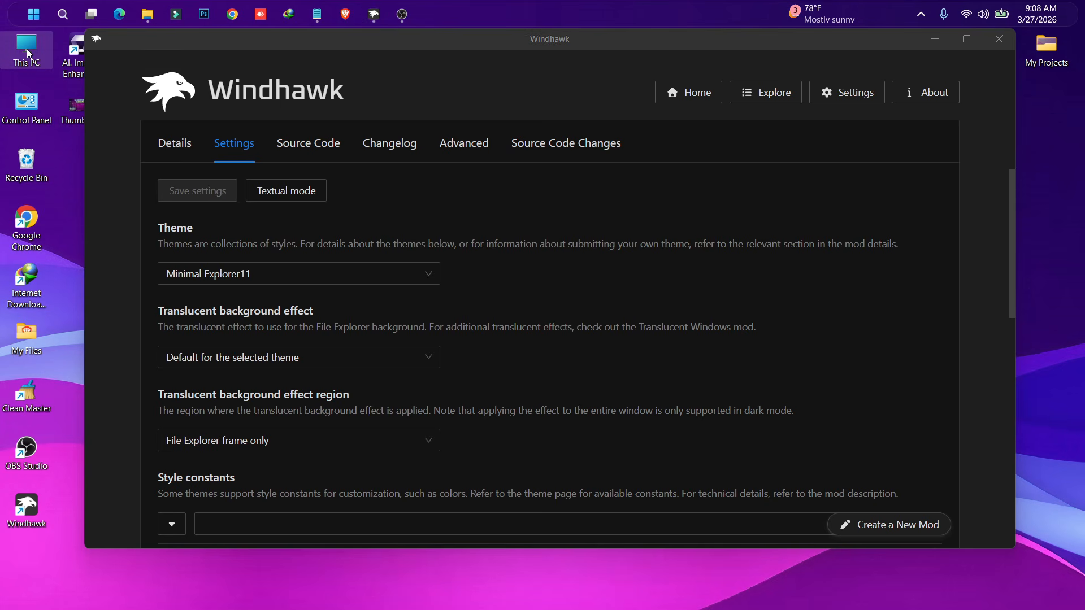
click(1030, 167)
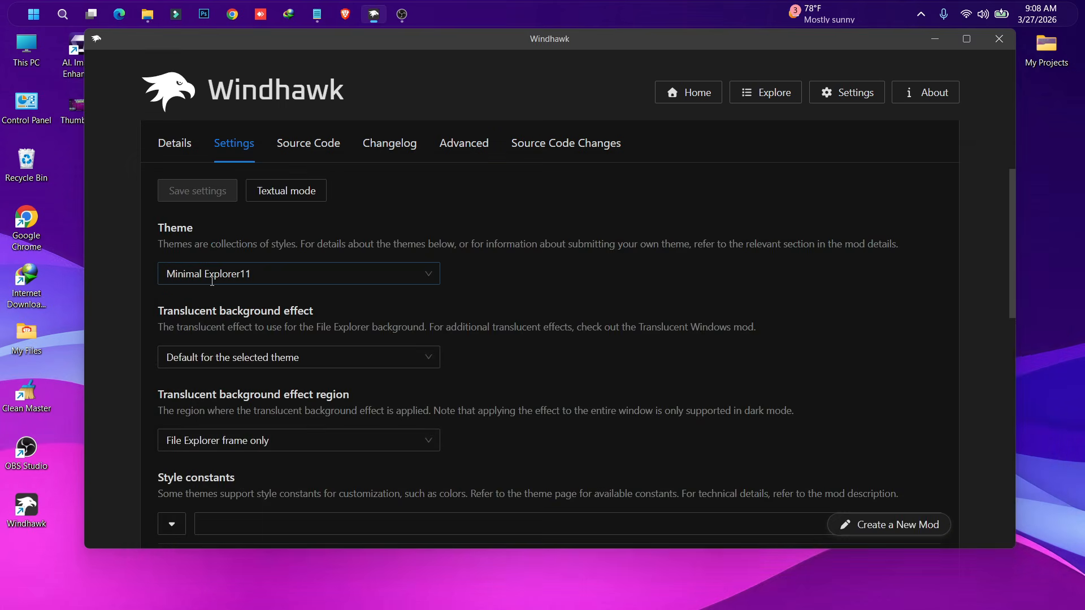
Step: Return to the mod list, search for "reso", and install the Resource Redirect mod, accepting the risk notice
scroll(218, 240, up, 3)
click(169, 158)
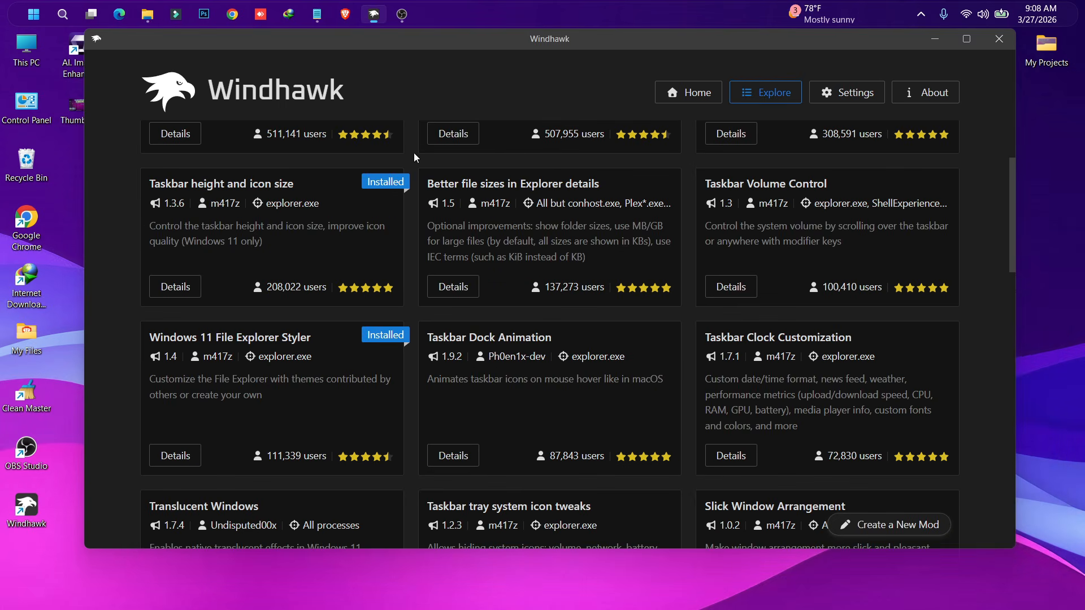
scroll(414, 152, up, 5)
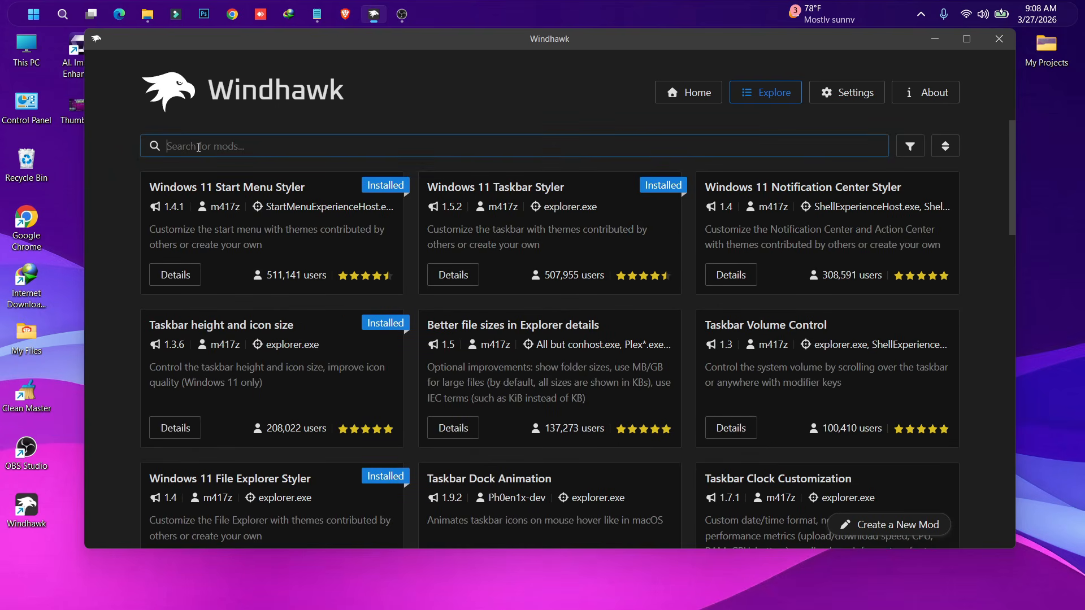
text(reso)
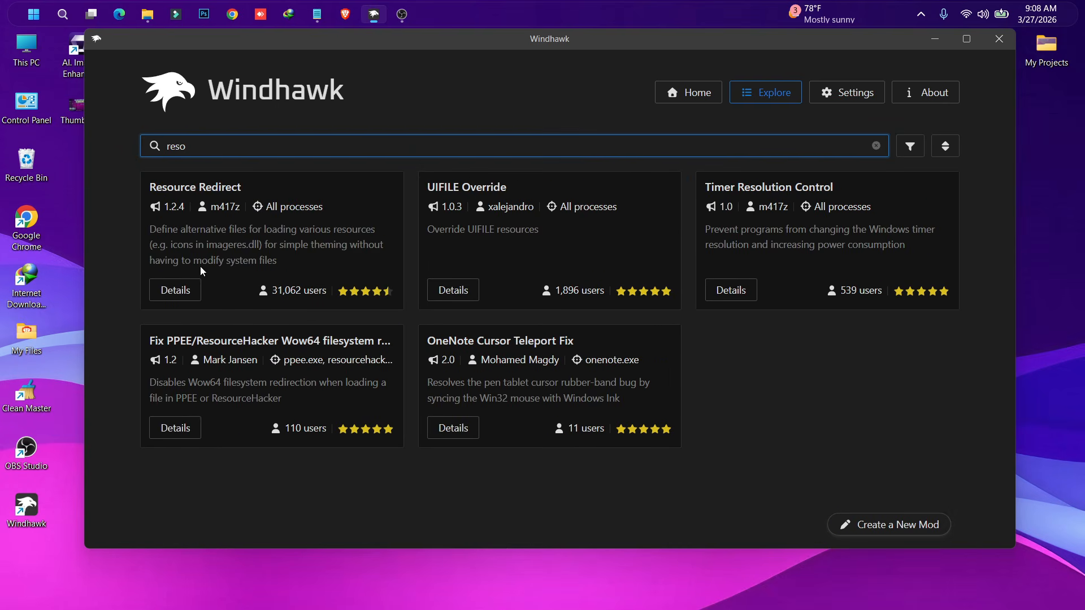
click(176, 293)
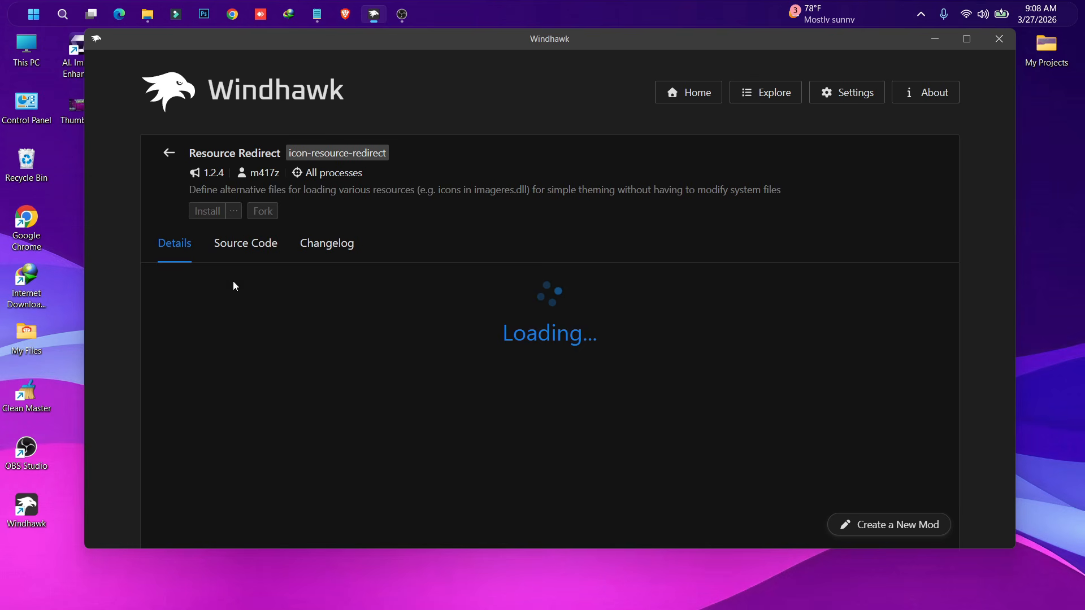
click(208, 218)
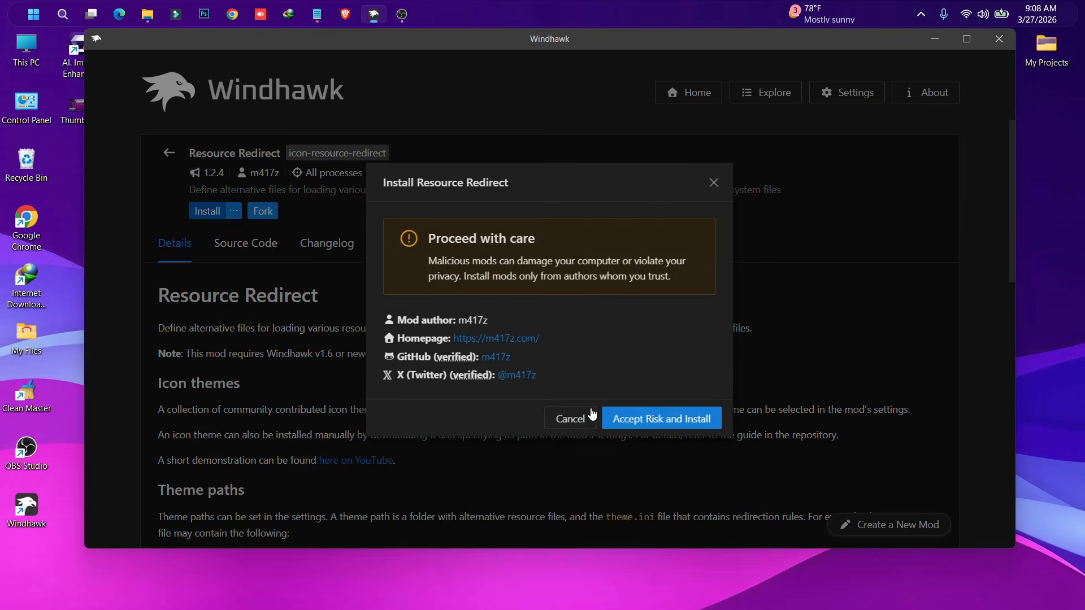
click(634, 421)
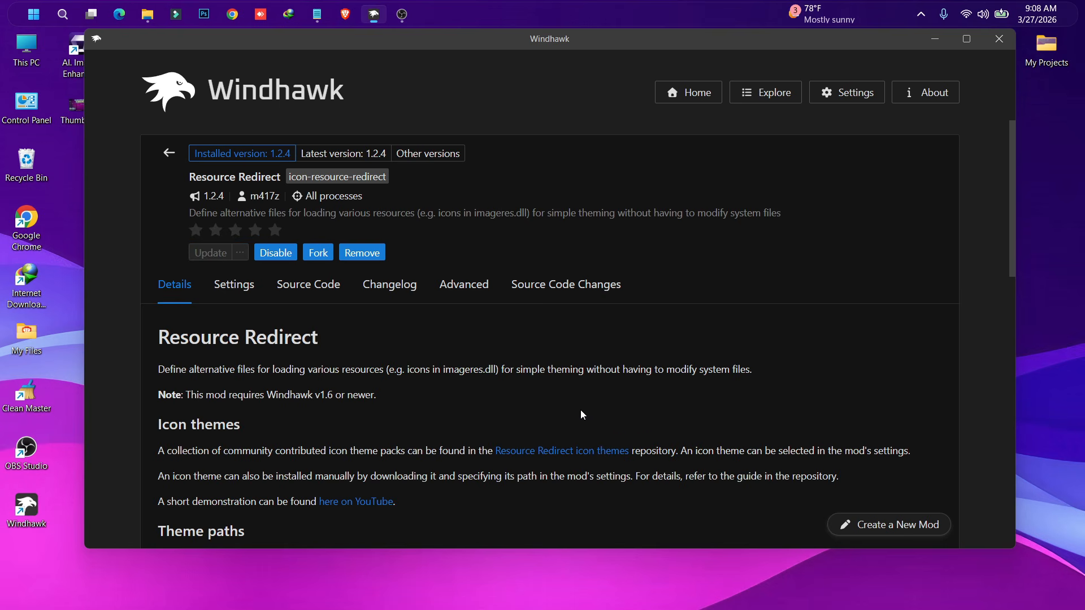
Step: Set Resource Redirect's icon theme to One UI4 (by niivu), save the settings, and agree to clear the icon cache
click(232, 286)
scroll(265, 284, down, 3)
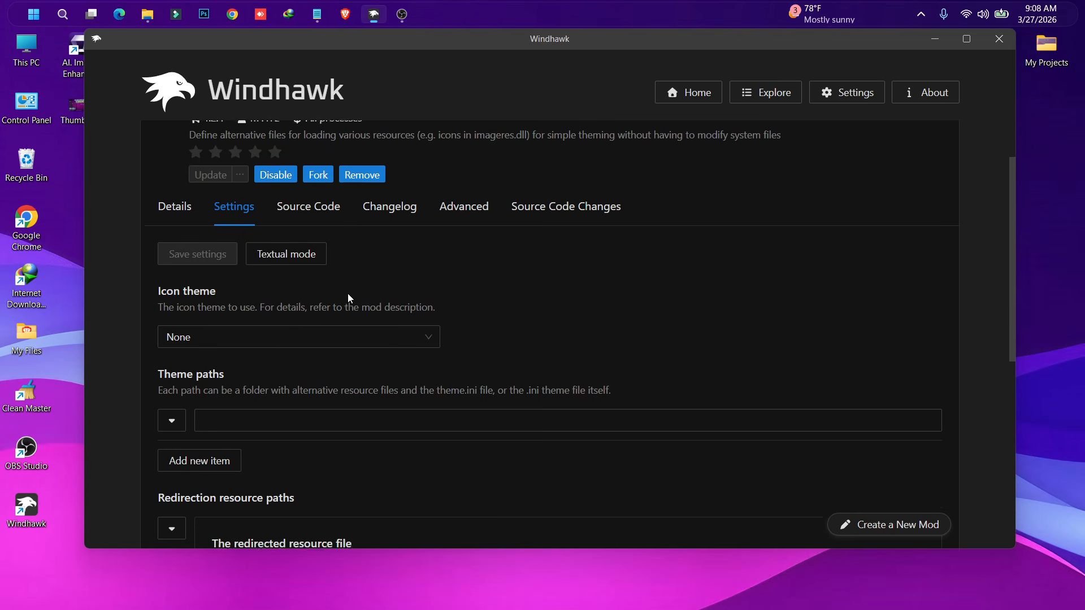
click(265, 284)
scroll(260, 345, down, 6)
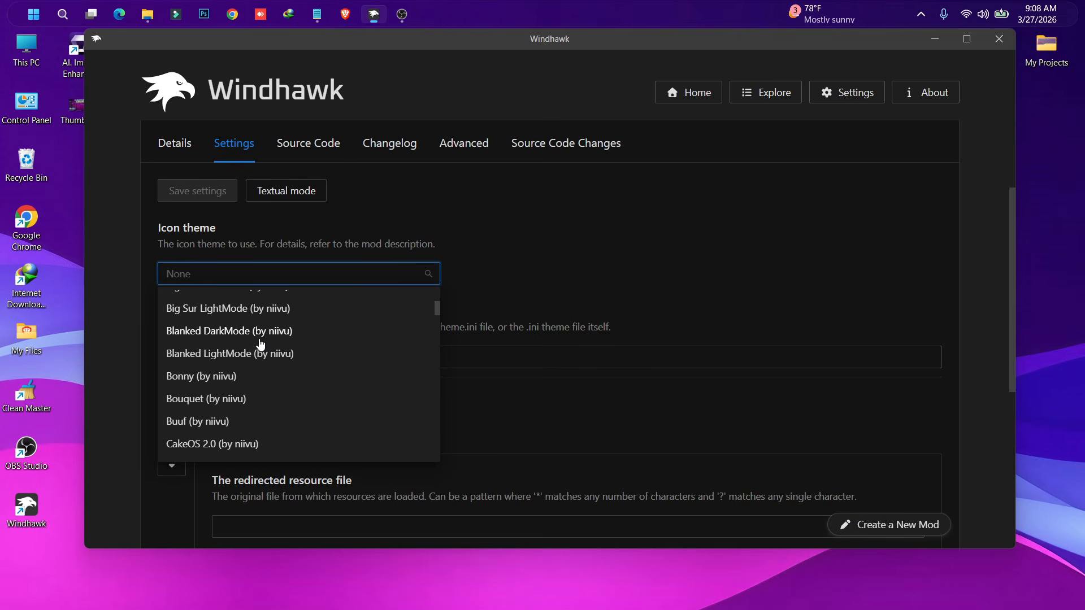
scroll(260, 345, down, 15)
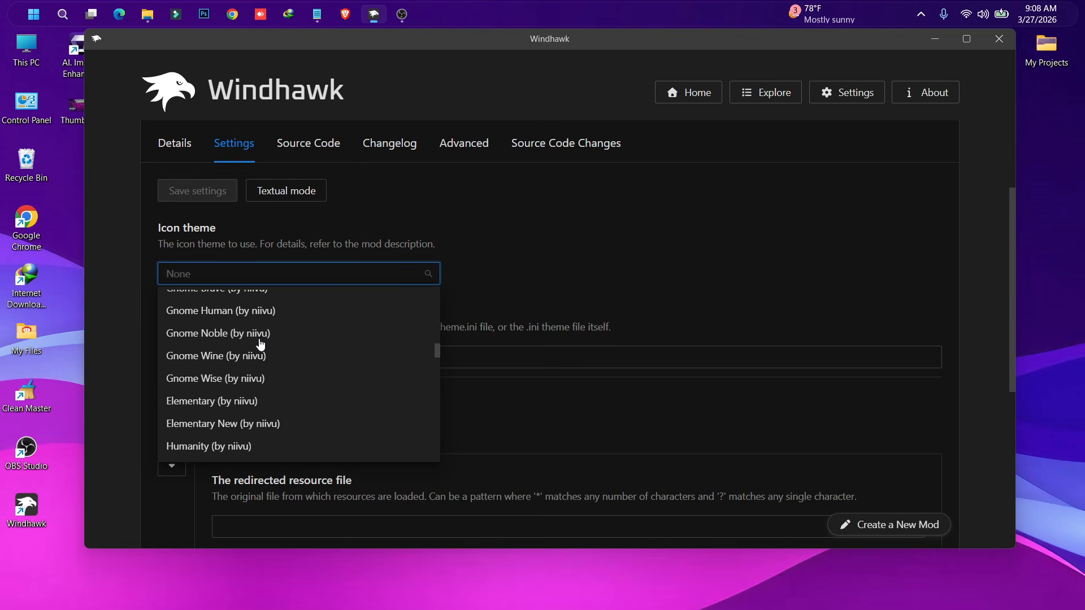
scroll(260, 345, down, 15)
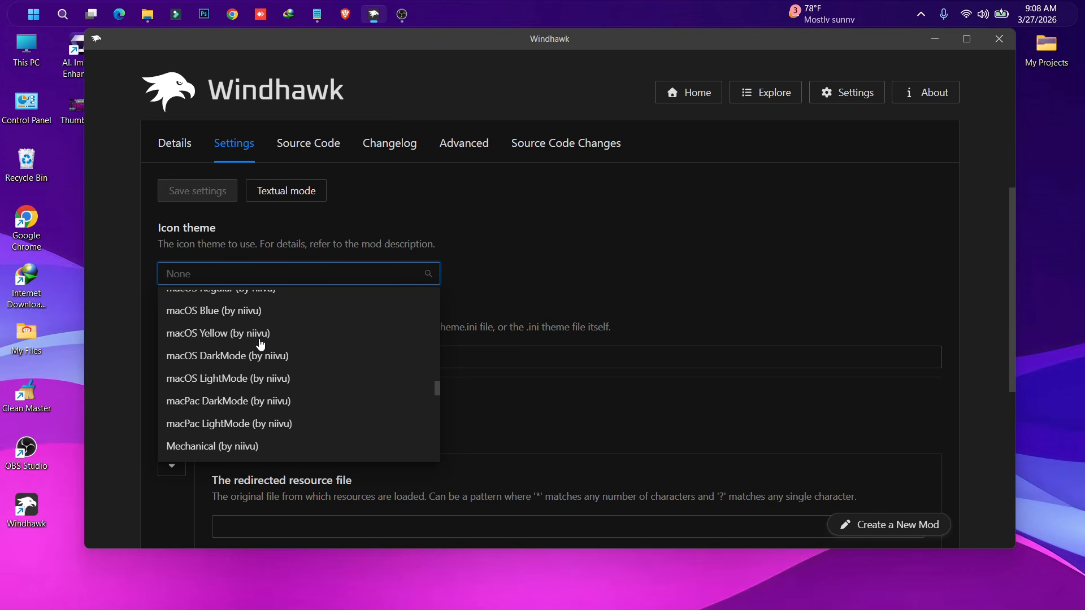
scroll(259, 344, down, 4)
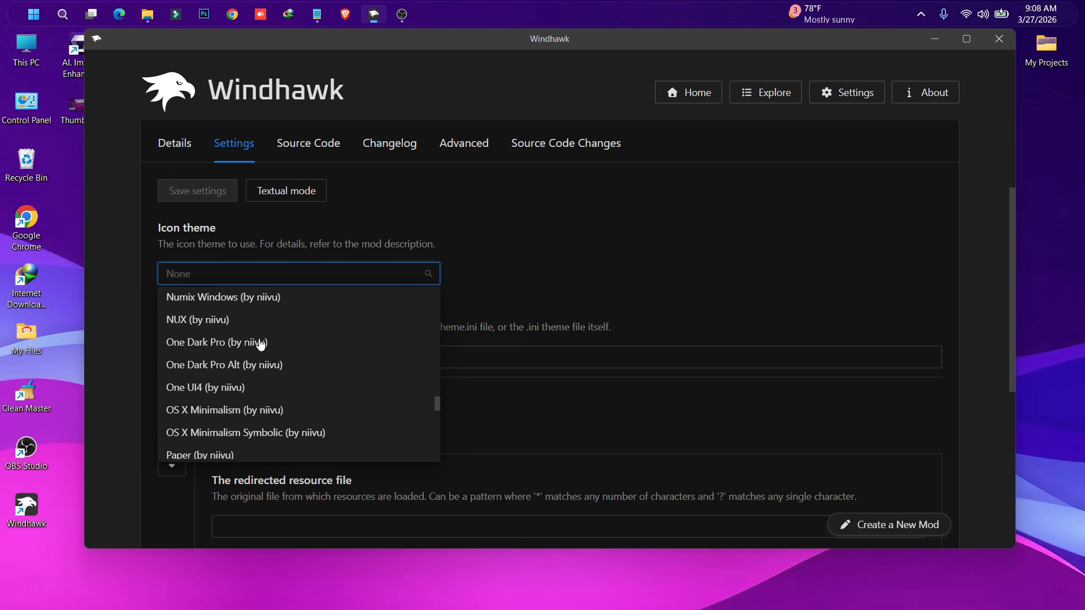
click(198, 389)
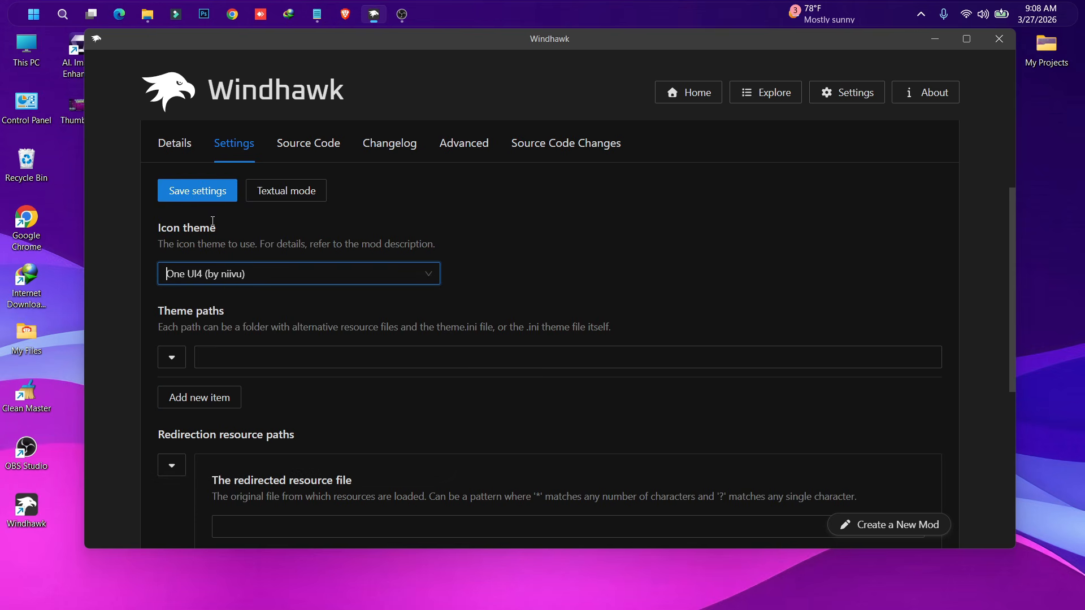
click(194, 192)
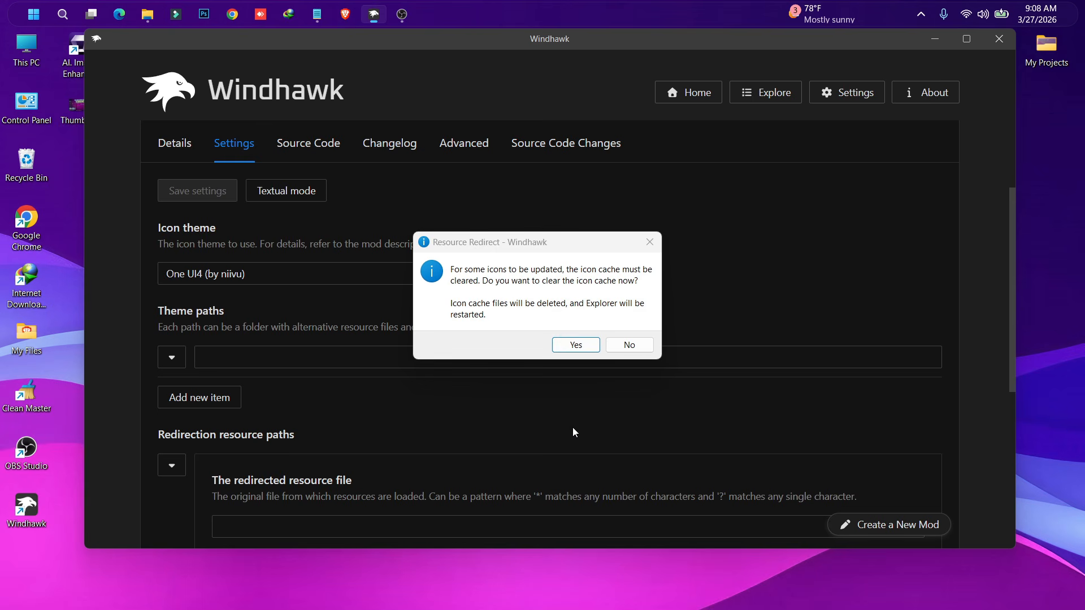
click(574, 346)
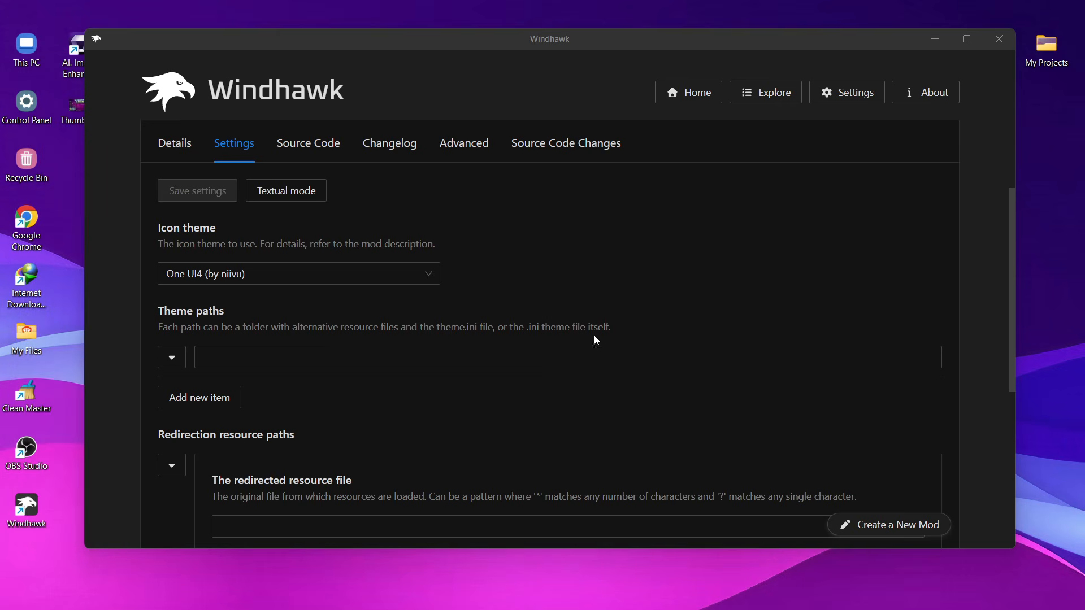
Step: Minimize Windhawk and open This PC to check the new icon theme on drives and folders
click(942, 47)
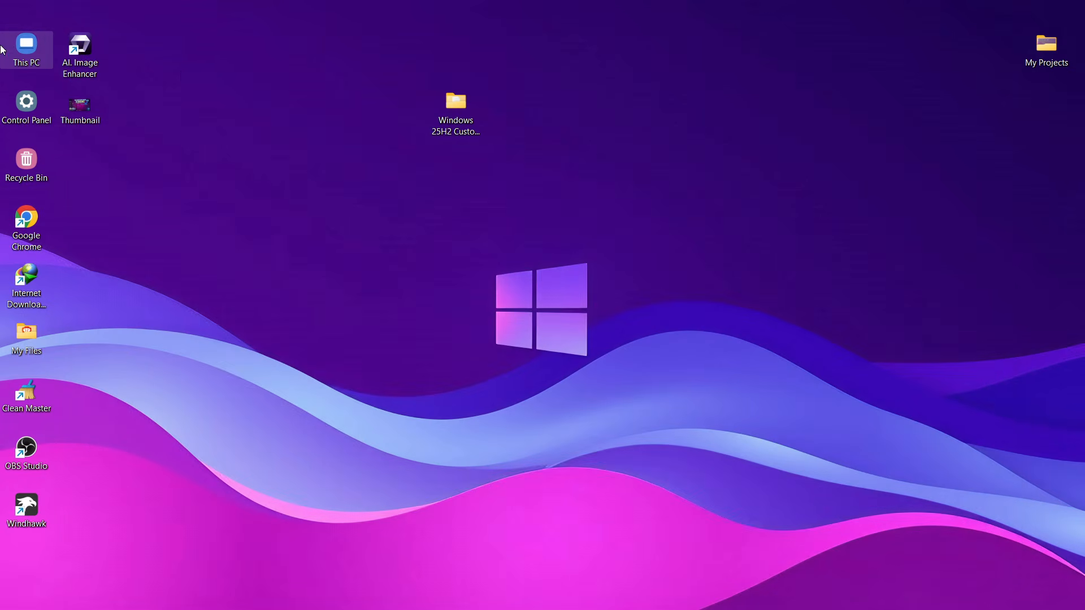
double_click(26, 48)
drag(493, 172, 440, 128)
scroll(145, 304, down, 1)
double_click(432, 190)
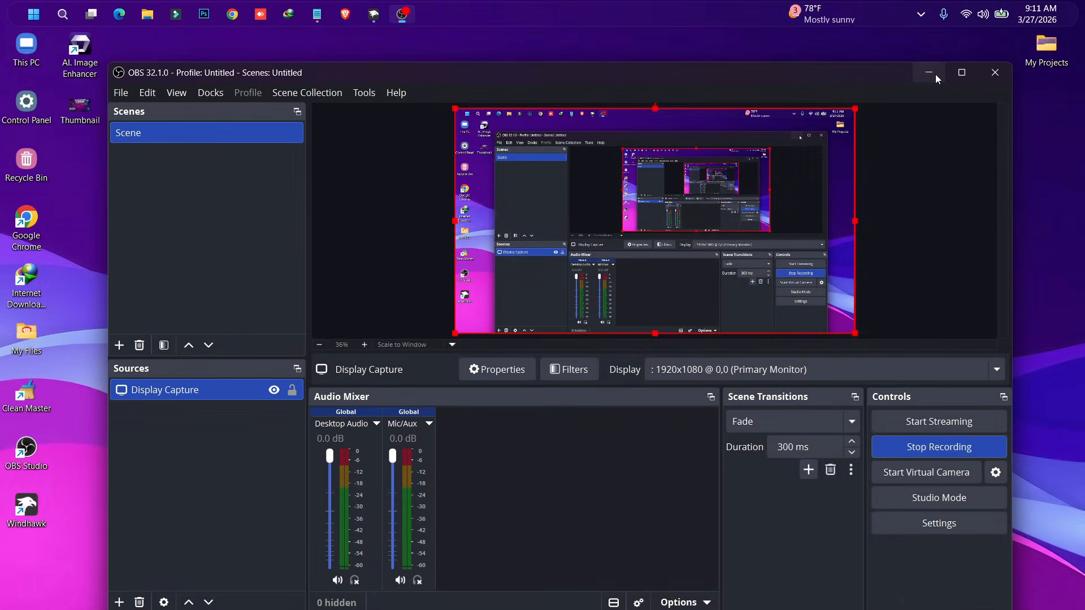
Step: Open the Windows 25H2 Customizatio part 4 folder on the desktop and launch NexusSetup.exe from the nexus archive
click(930, 73)
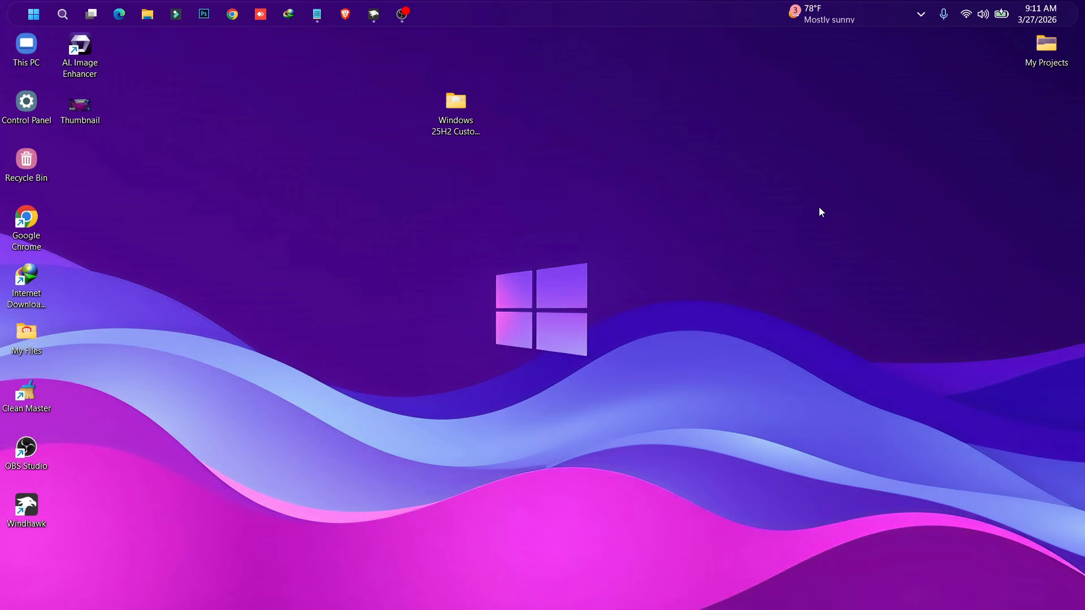
double_click(459, 106)
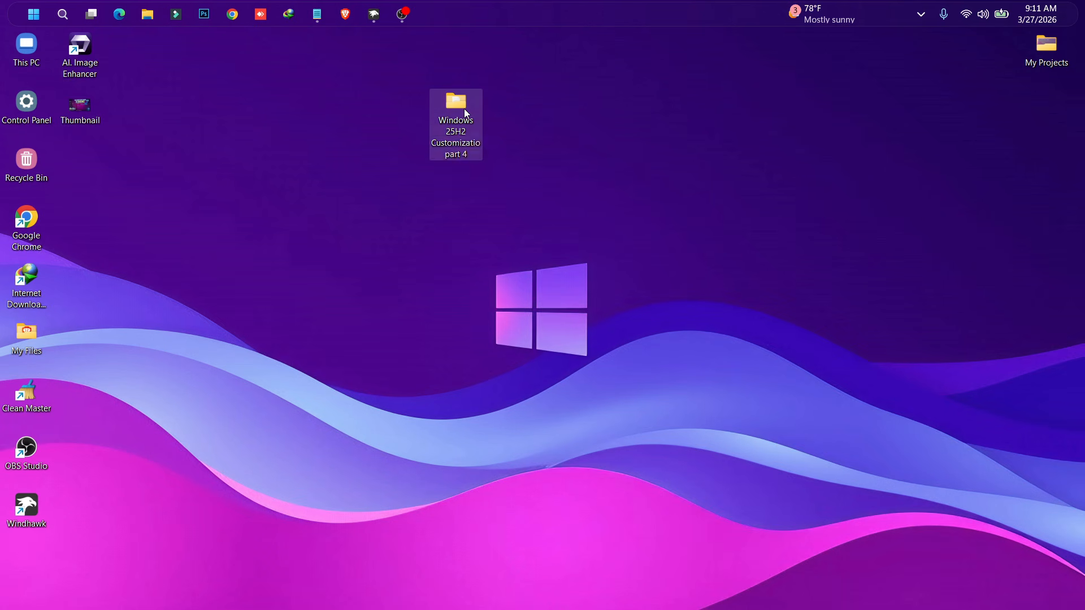
double_click(259, 298)
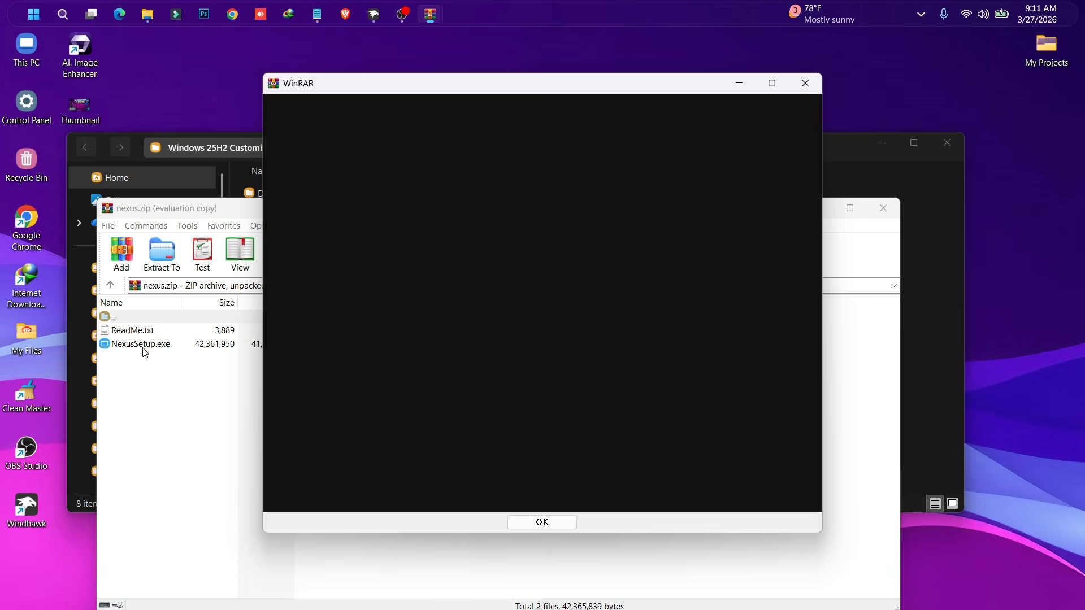
click(143, 346)
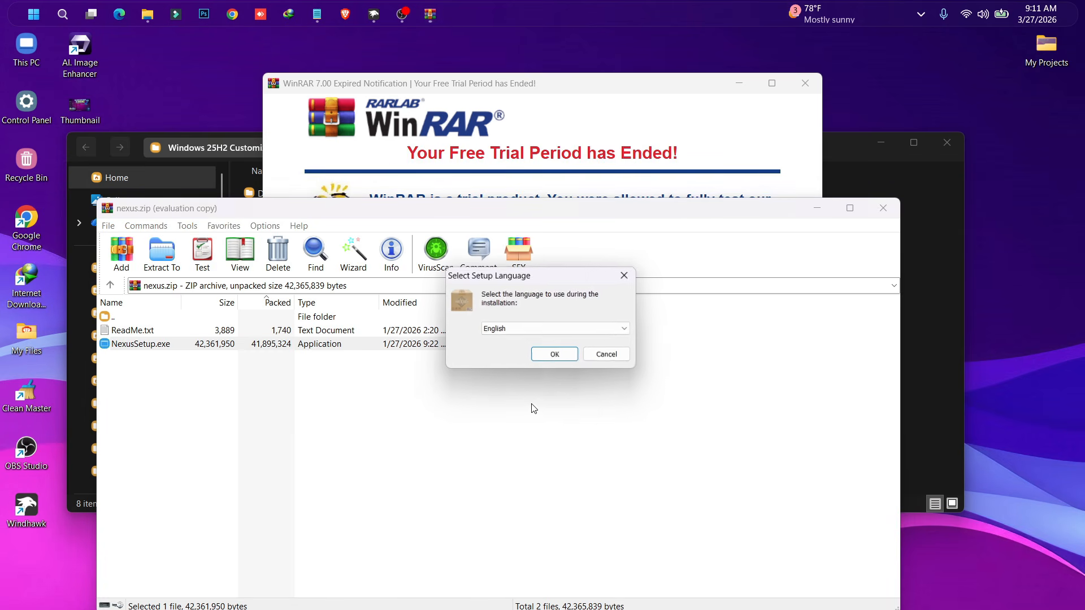
Step: Install Nexus 26.1 in English, accepting the license agreement, close the WinRAR windows, and finish the setup
click(561, 359)
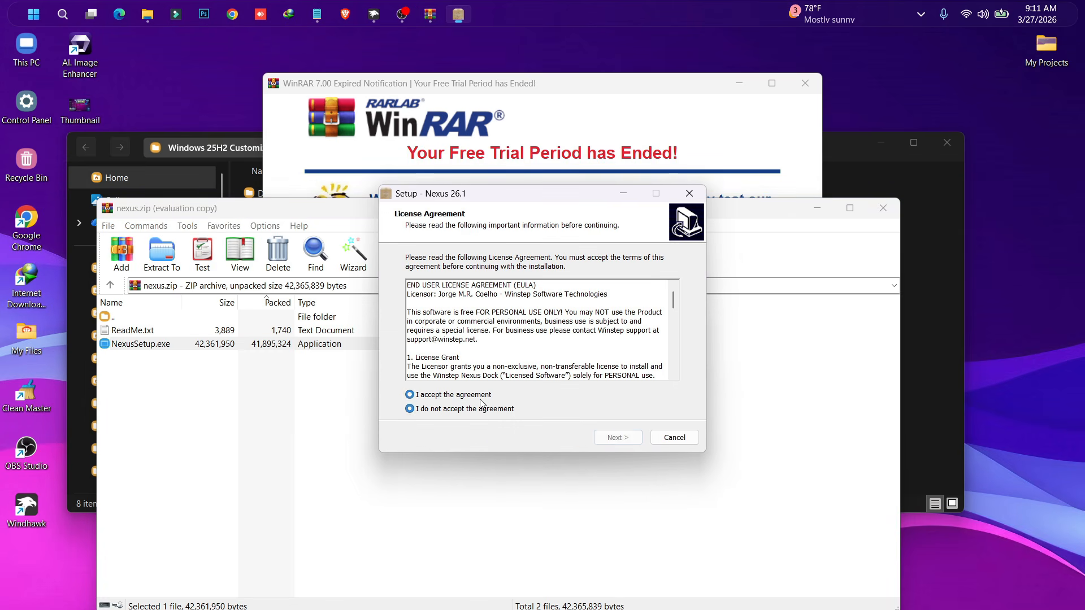
click(619, 439)
click(619, 438)
click(619, 439)
click(619, 439)
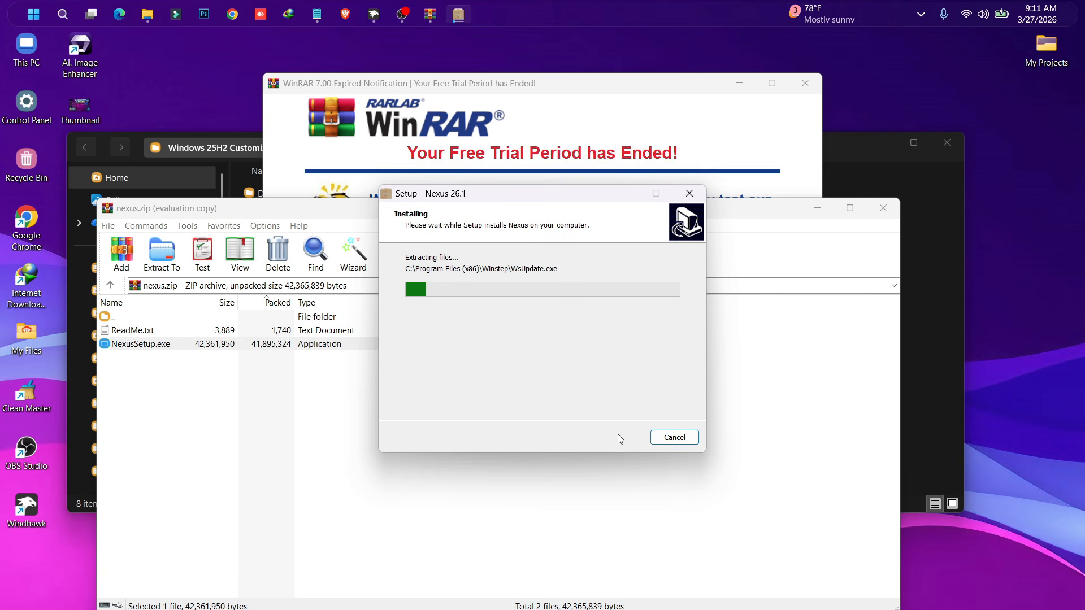
click(805, 83)
click(883, 208)
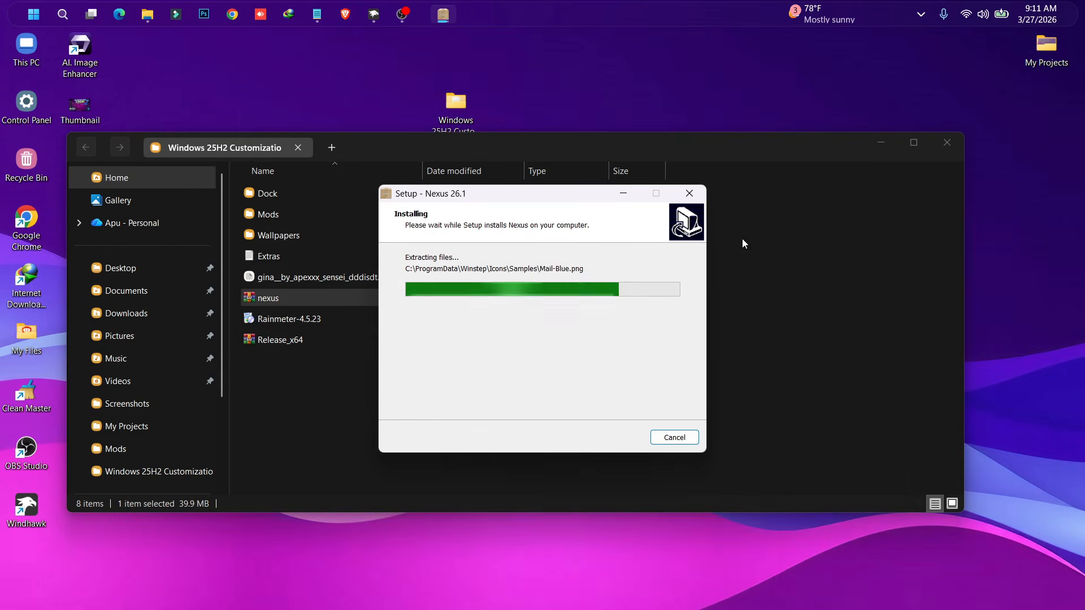
drag(535, 198, 522, 120)
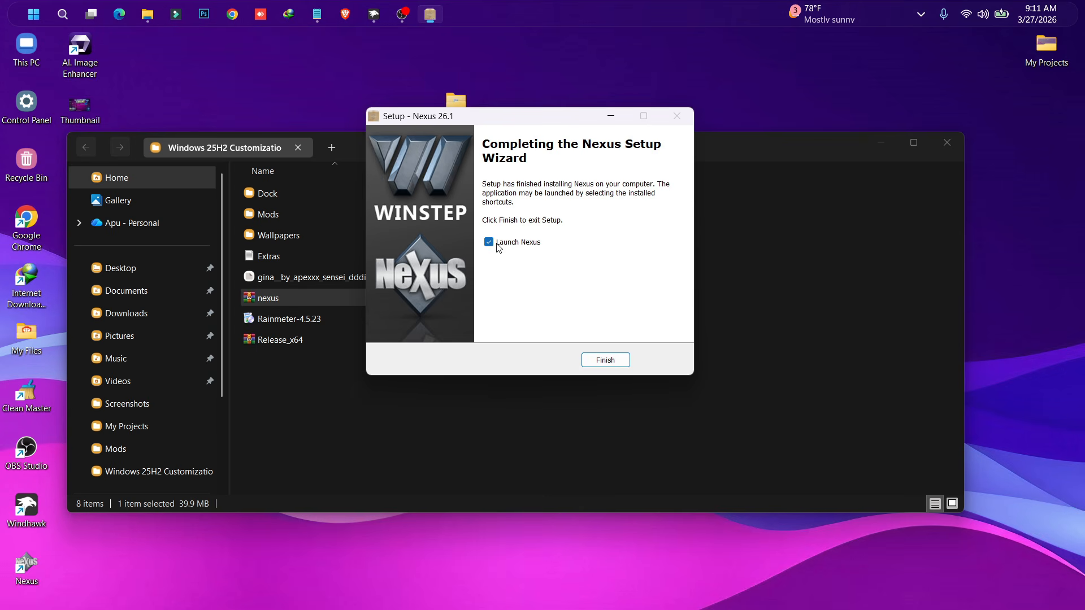
click(611, 362)
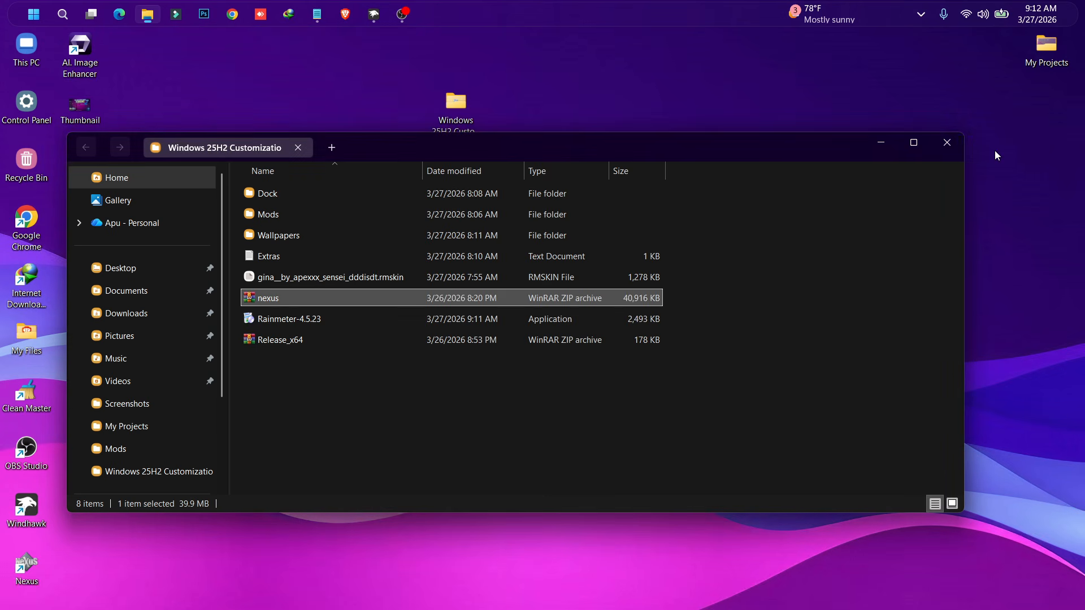
Step: Copy the Dock Icons folder from the Dock folder to Local Disk (C:), then close the drive window
click(560, 417)
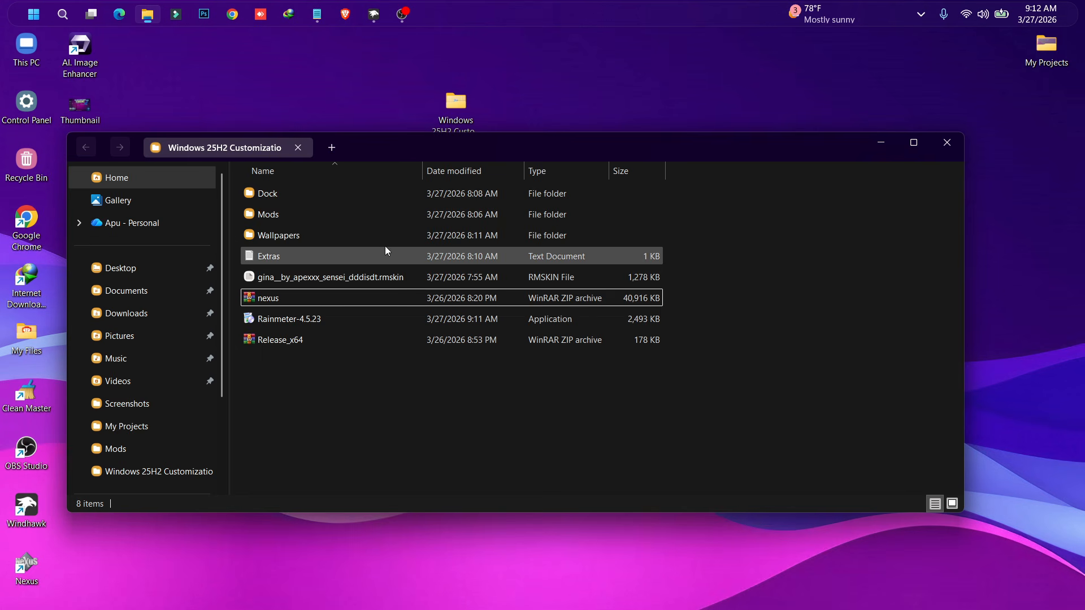
click(260, 194)
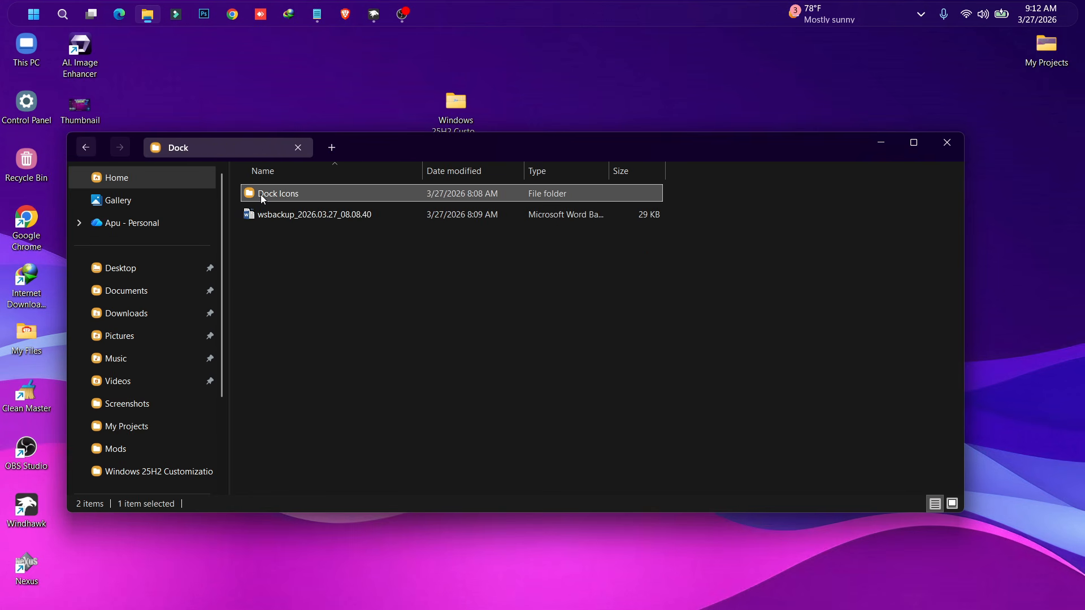
right_click(311, 193)
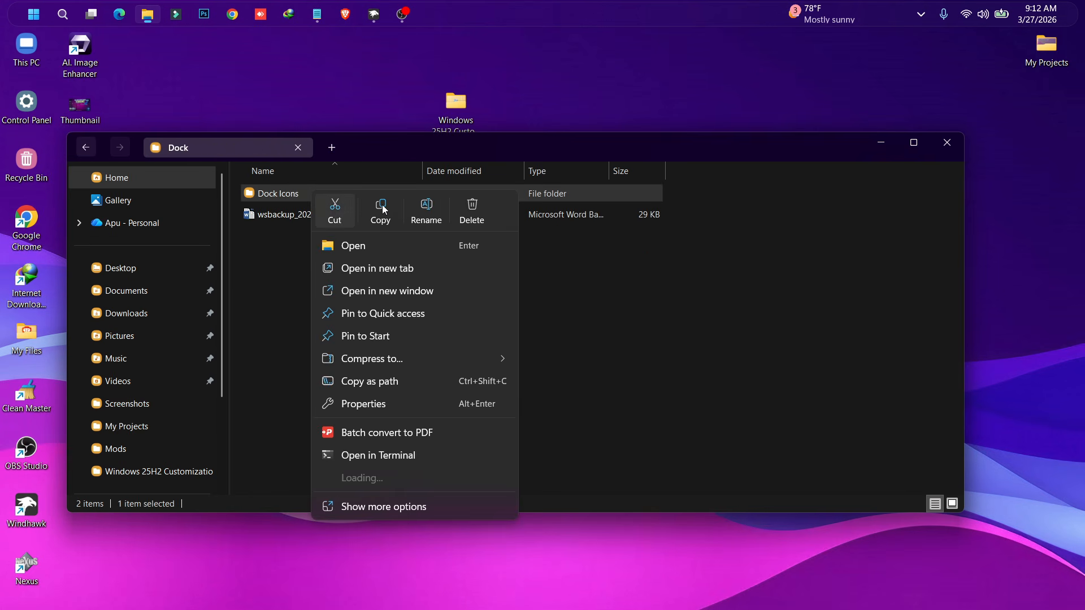
key(Escape)
double_click(28, 64)
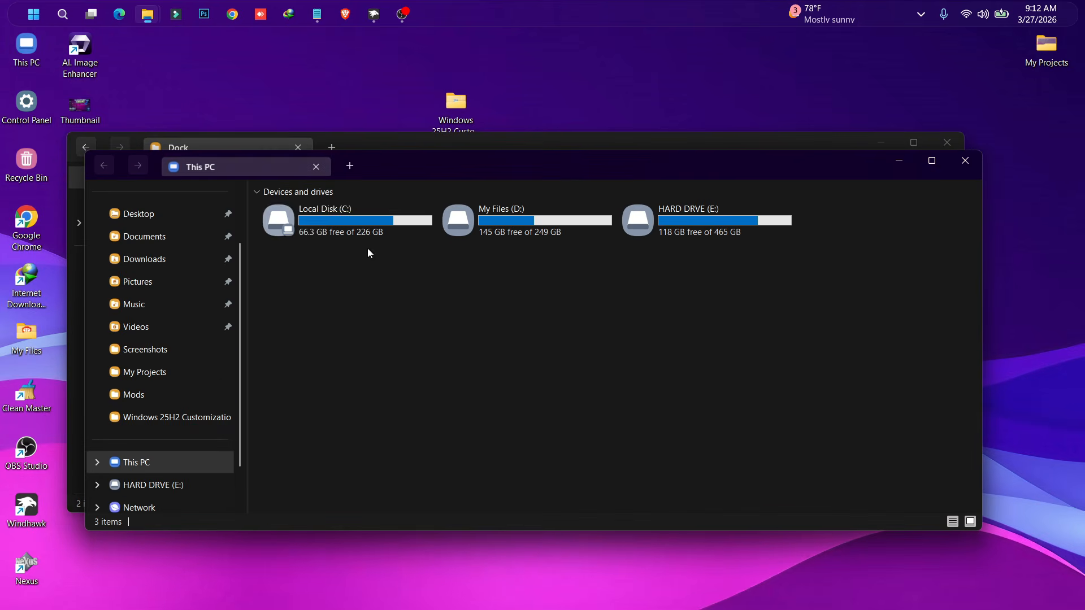
double_click(327, 218)
right_click(503, 395)
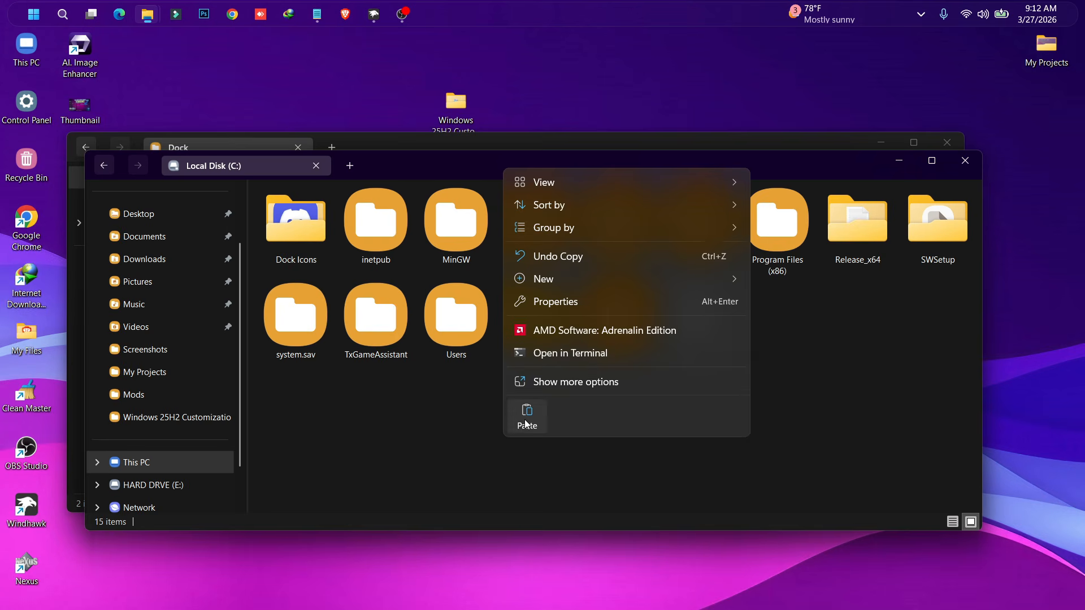
click(524, 419)
click(344, 256)
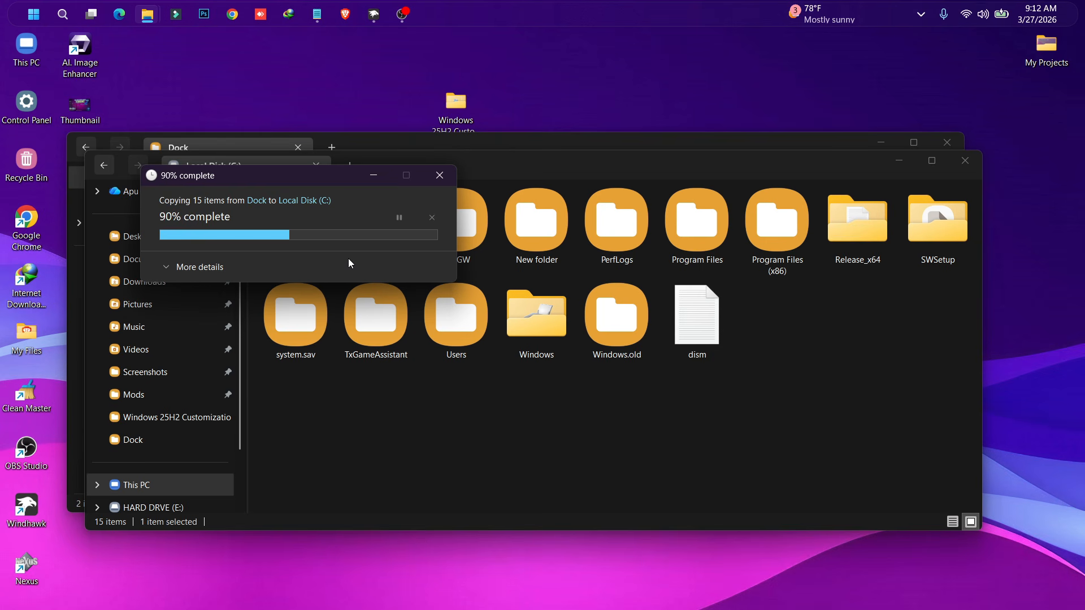
click(966, 162)
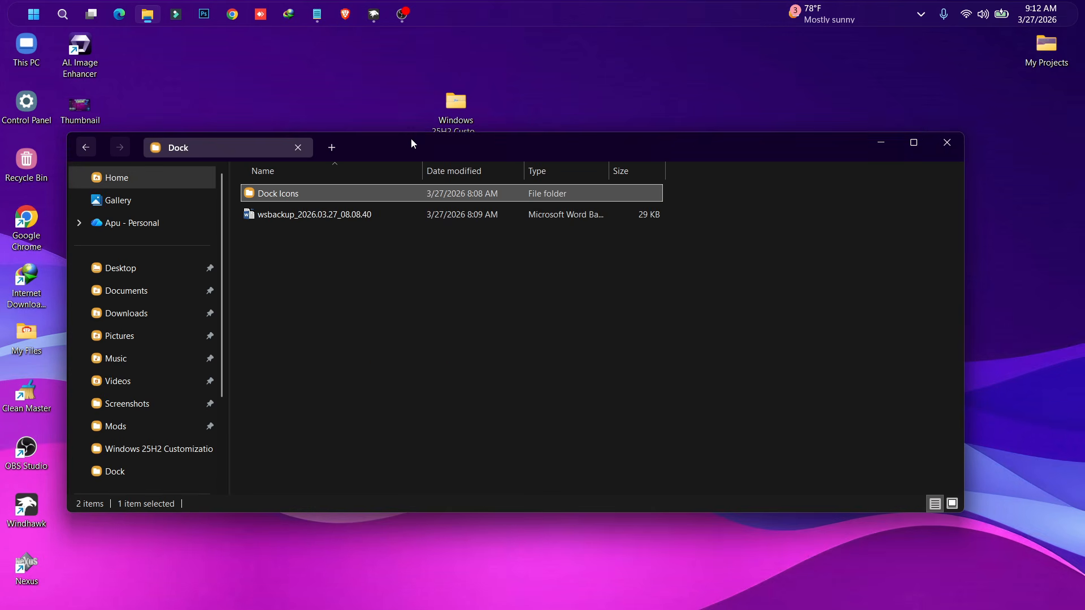
Step: Launch Nexus from the desktop and open the advanced settings in its preferences
drag(411, 141, 582, 164)
double_click(36, 568)
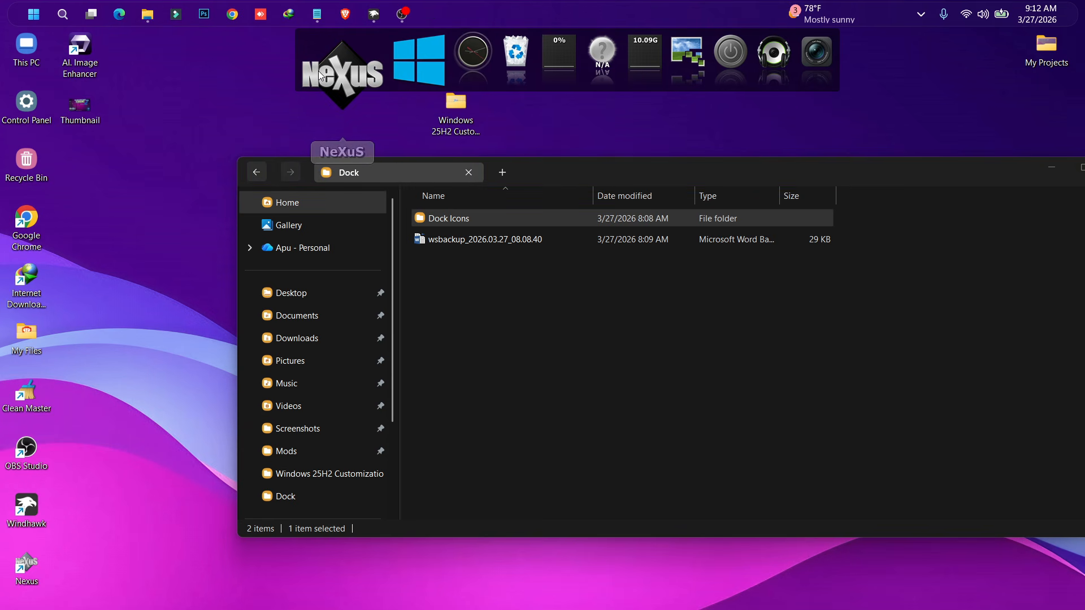
click(317, 71)
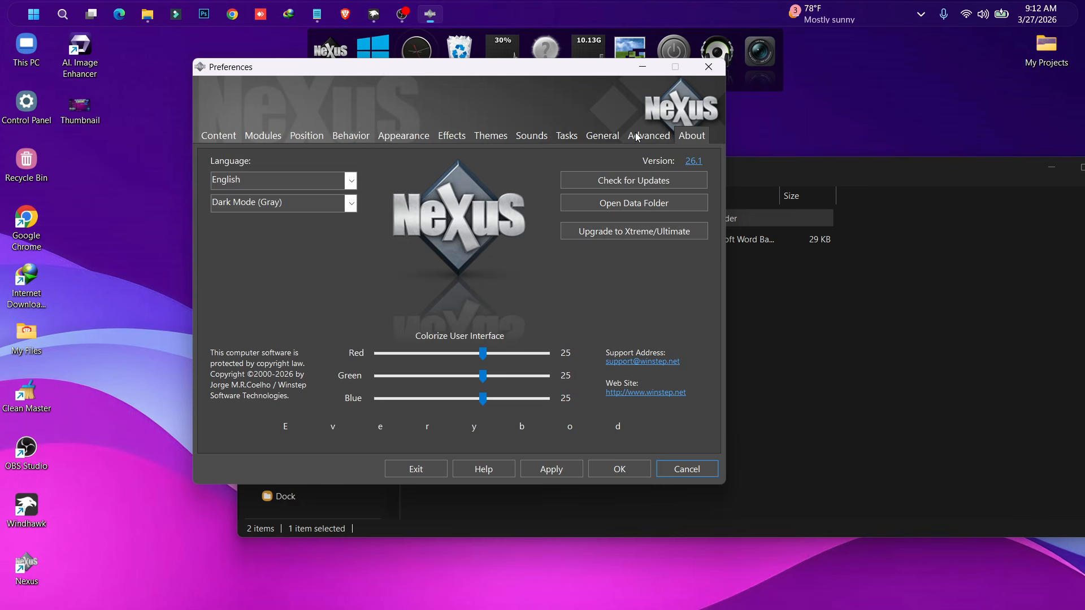
click(638, 137)
Step: Restore the Nexus configuration from wsbackup_2026.03.27_08.08.40 in the Dock folder of Windows 25H2 Customizatio part 4, and apply it
click(579, 430)
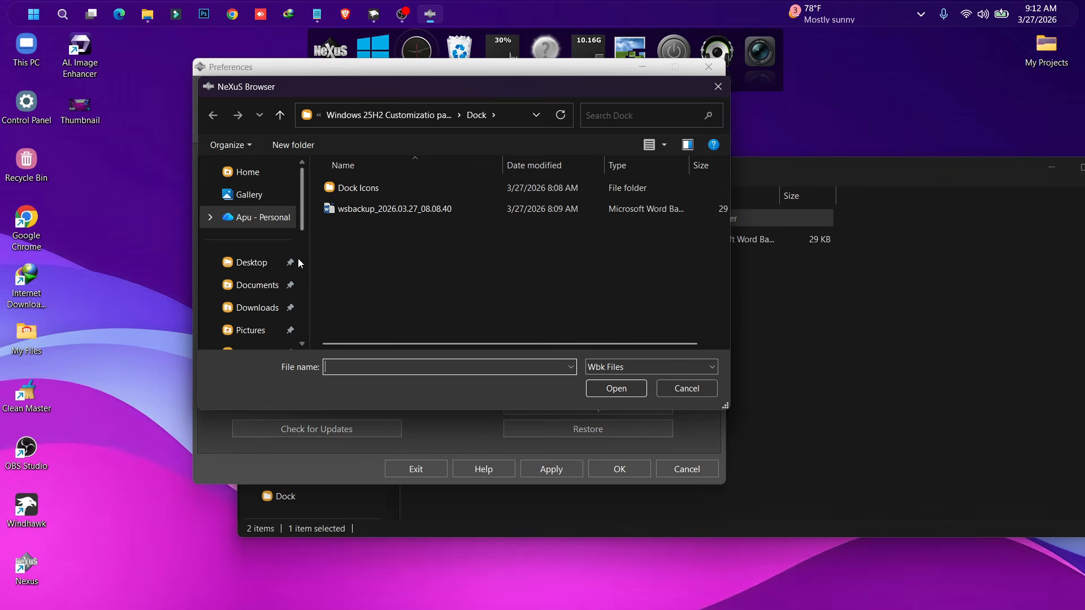
click(249, 262)
double_click(377, 232)
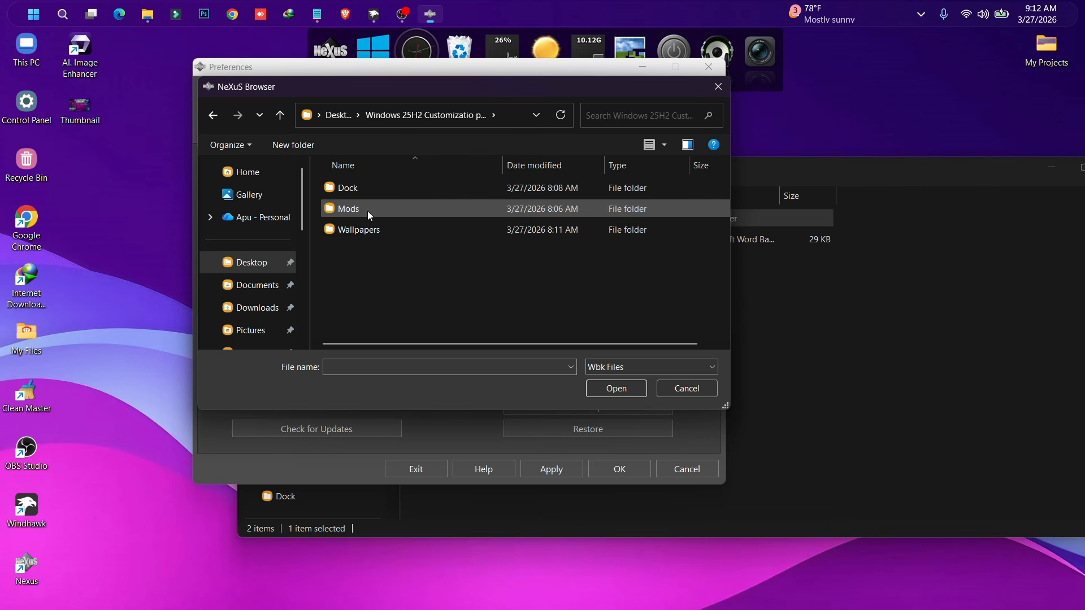
double_click(358, 191)
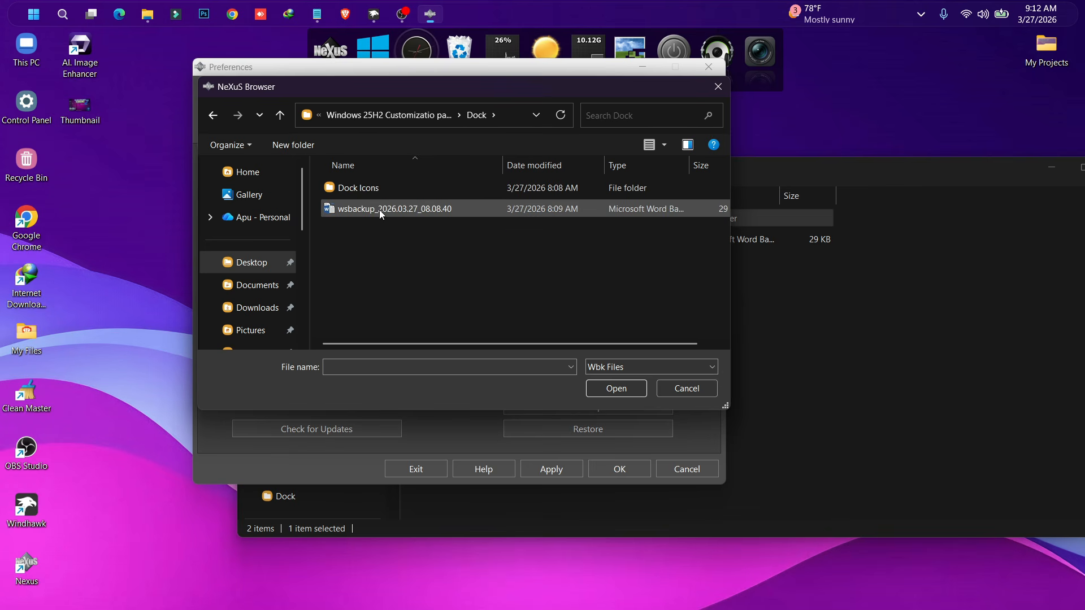
double_click(409, 206)
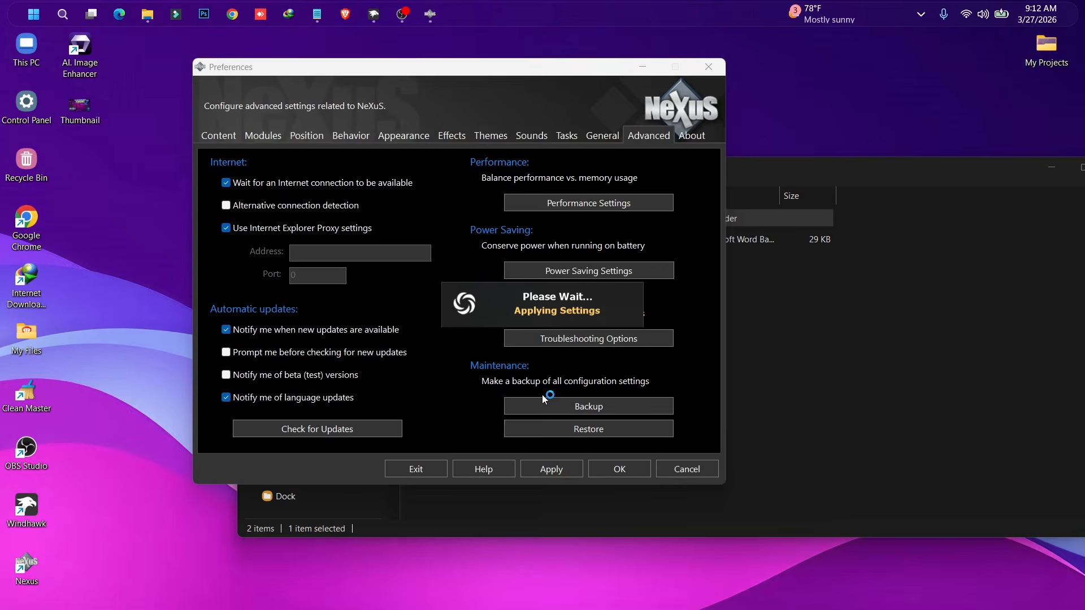
click(547, 471)
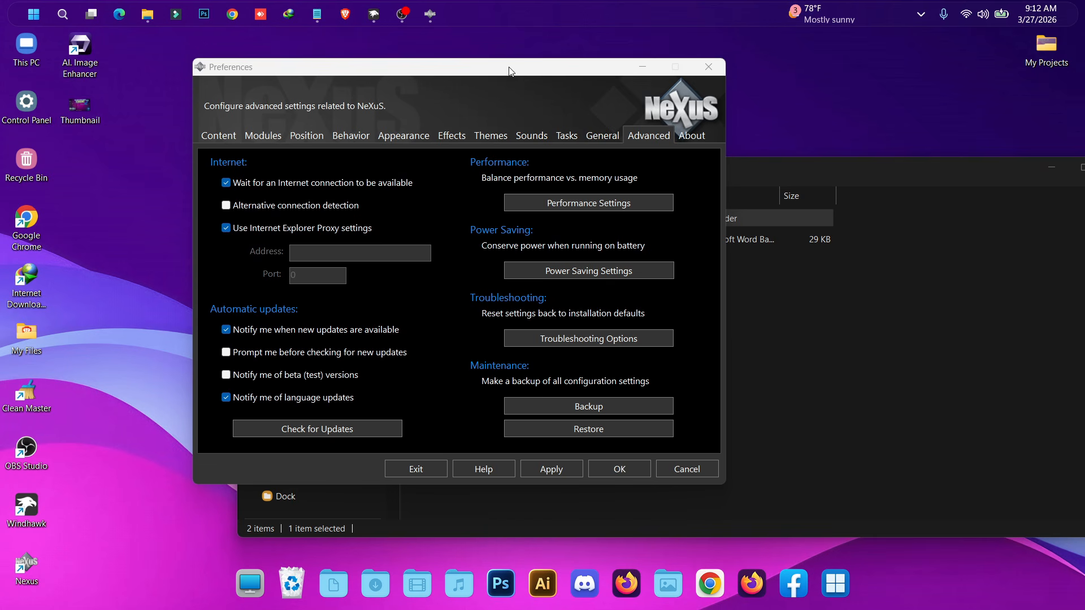
Step: Close the Nexus preferences, relaunch Nexus from the desktop, and move the Dock folder window clear of the bottom dock
click(619, 469)
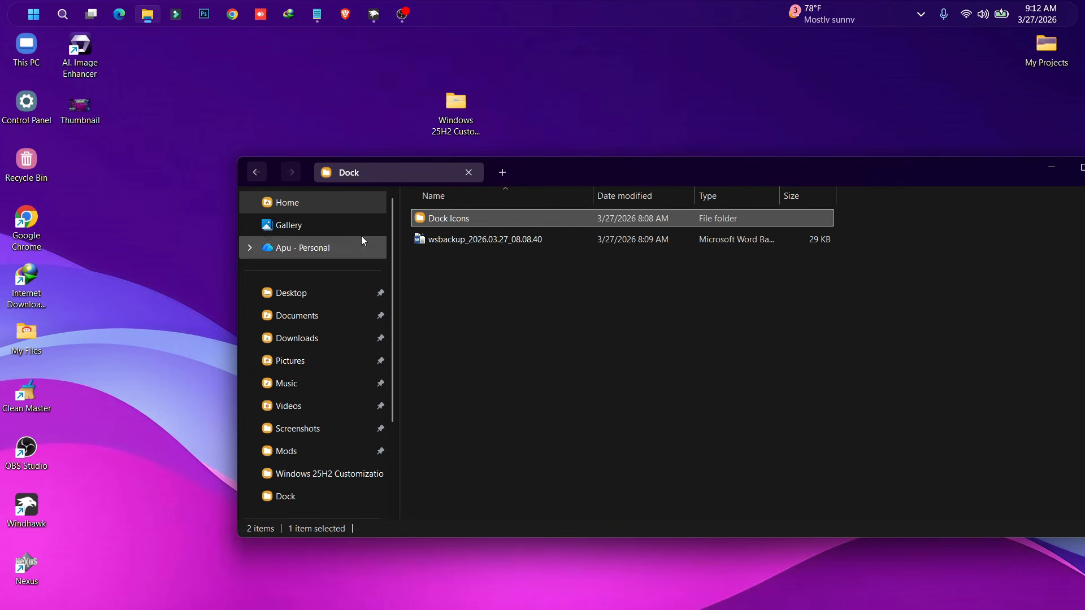
double_click(39, 562)
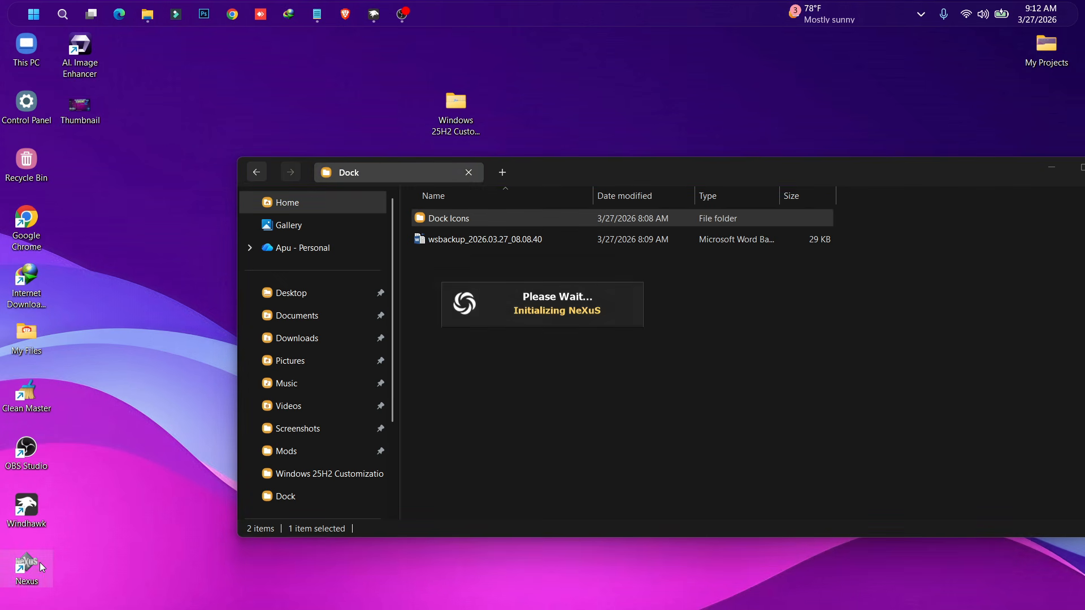
drag(554, 171, 410, 110)
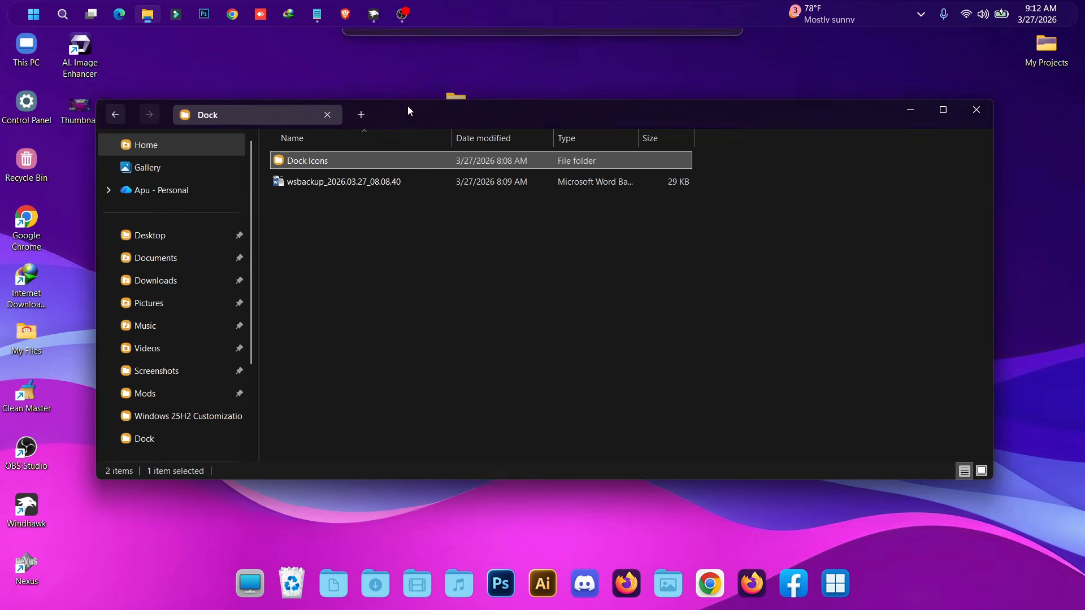
Step: Return to the Windows 25H2 Customizatio folder and install Rainmeter-4.5.23 using the standard installation
click(113, 112)
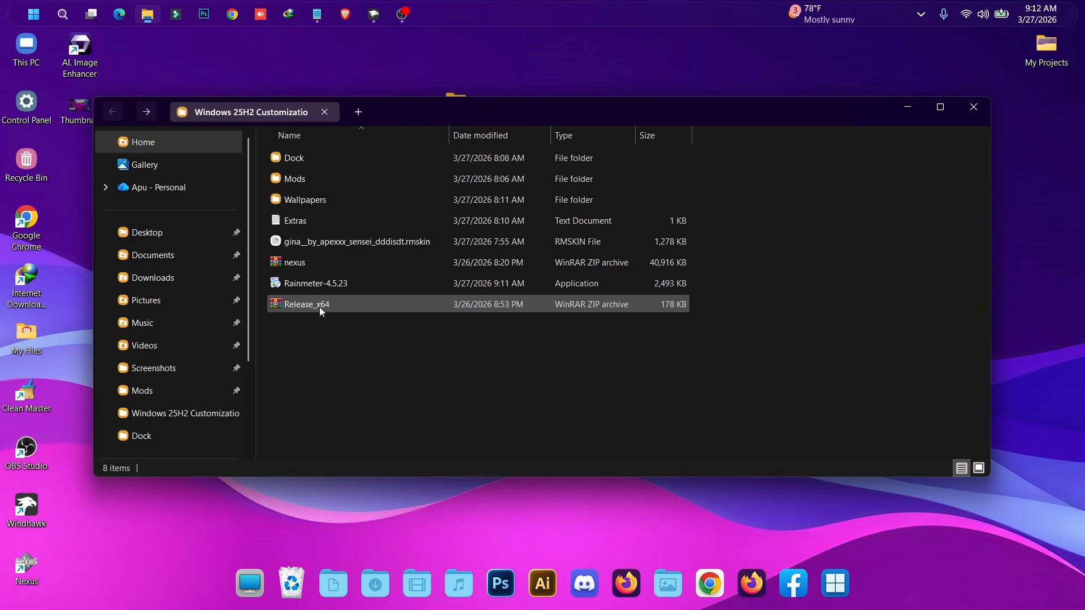
double_click(301, 286)
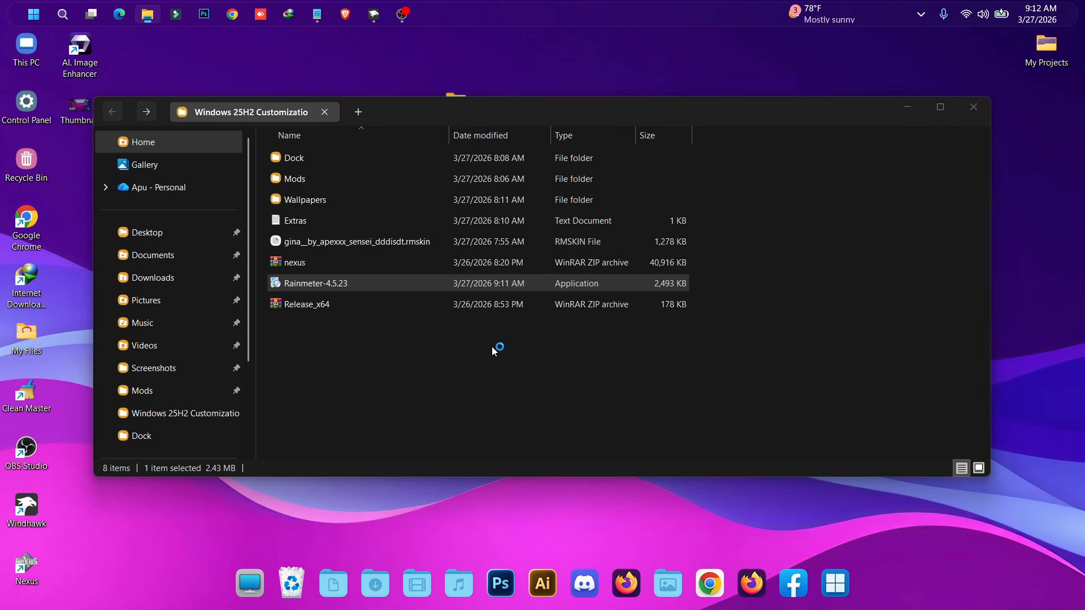
click(544, 354)
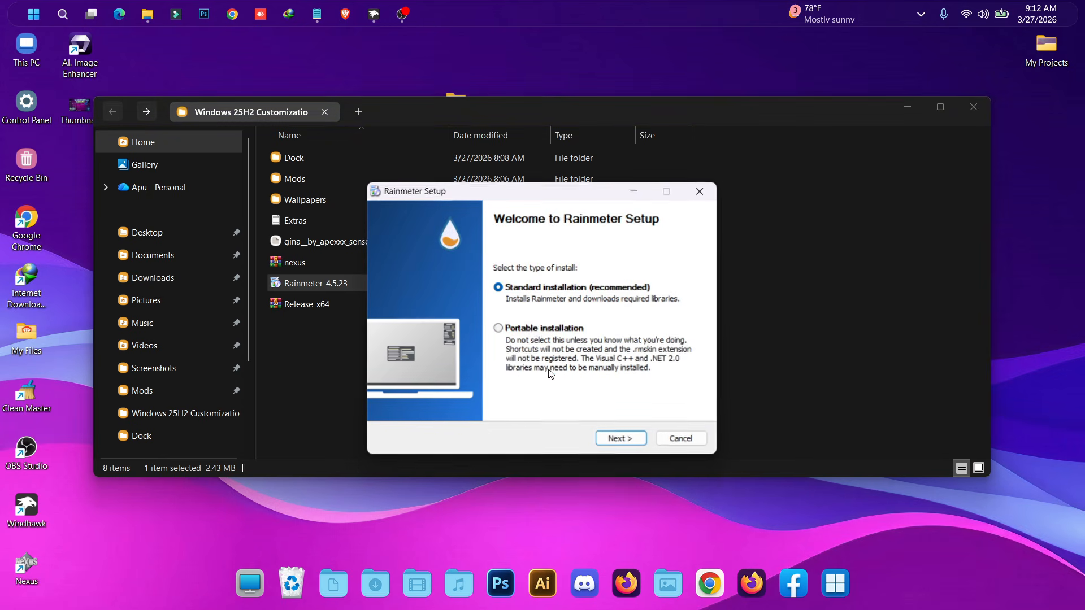
click(618, 439)
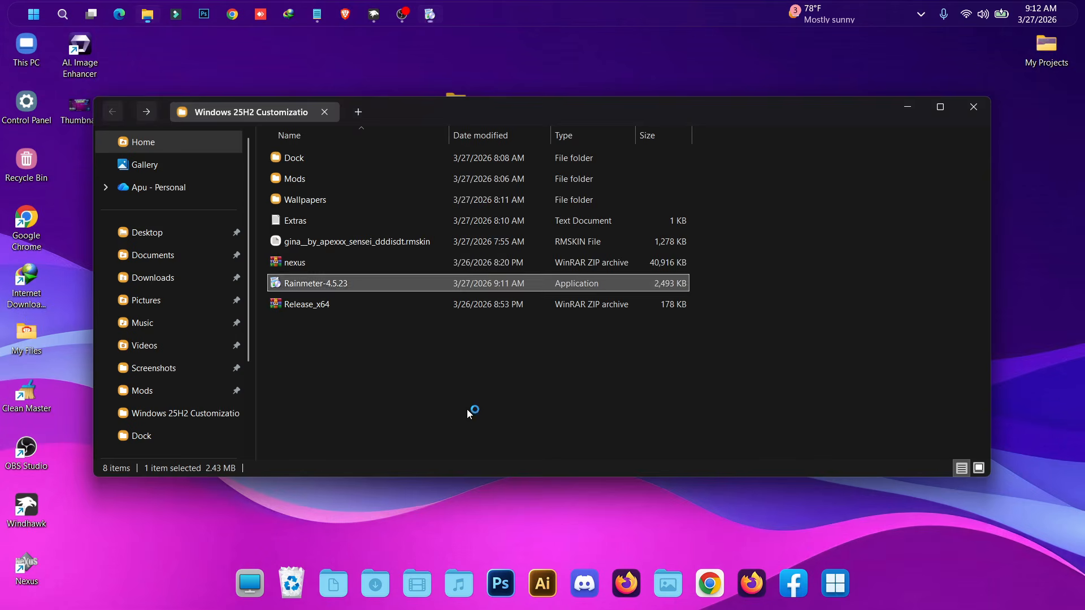
click(620, 441)
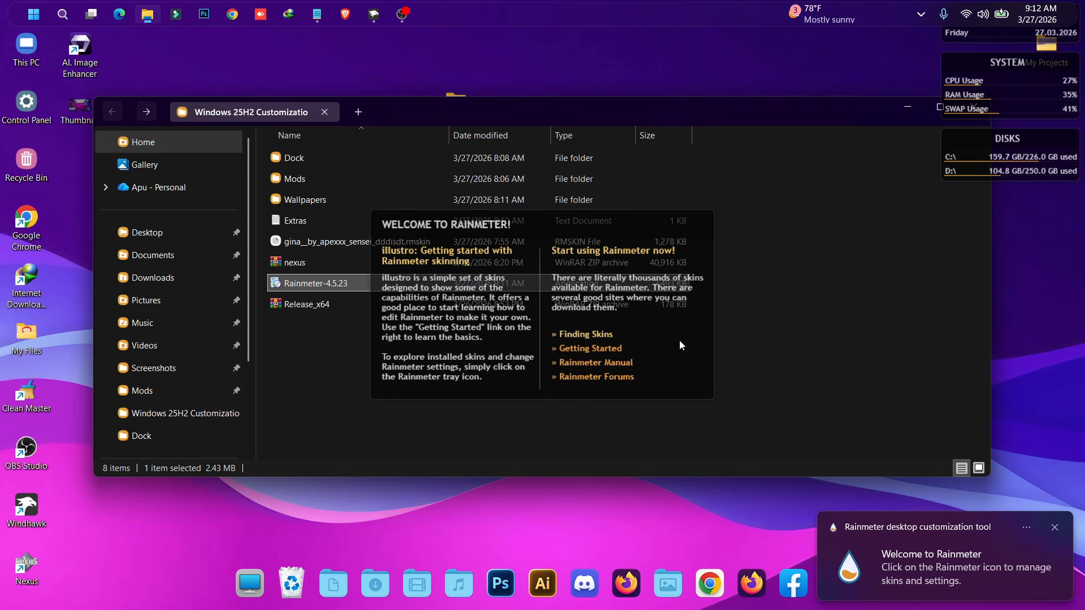
Step: Unload all the default illustro skins from the desktop: the welcome, disk, system and clock widgets
right_click(692, 315)
click(752, 482)
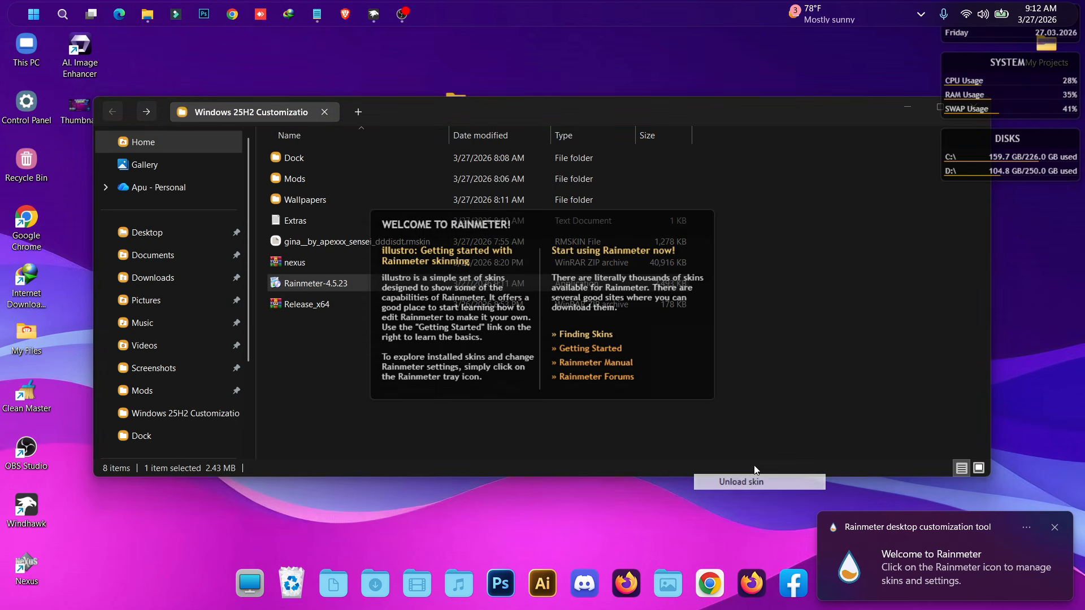
right_click(983, 170)
right_click(1021, 164)
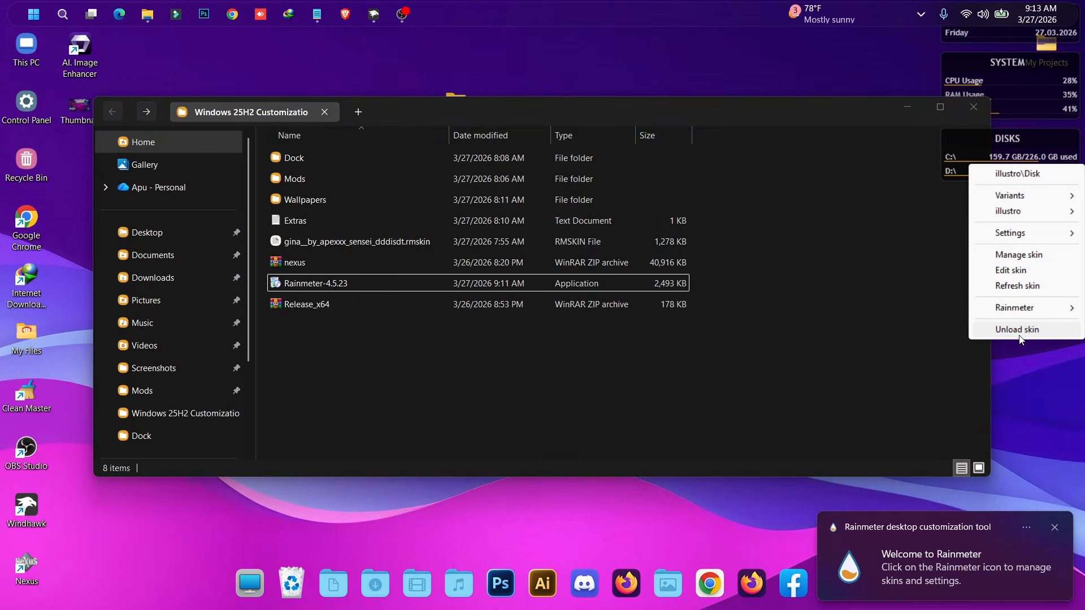
click(1017, 330)
right_click(1014, 67)
click(1017, 233)
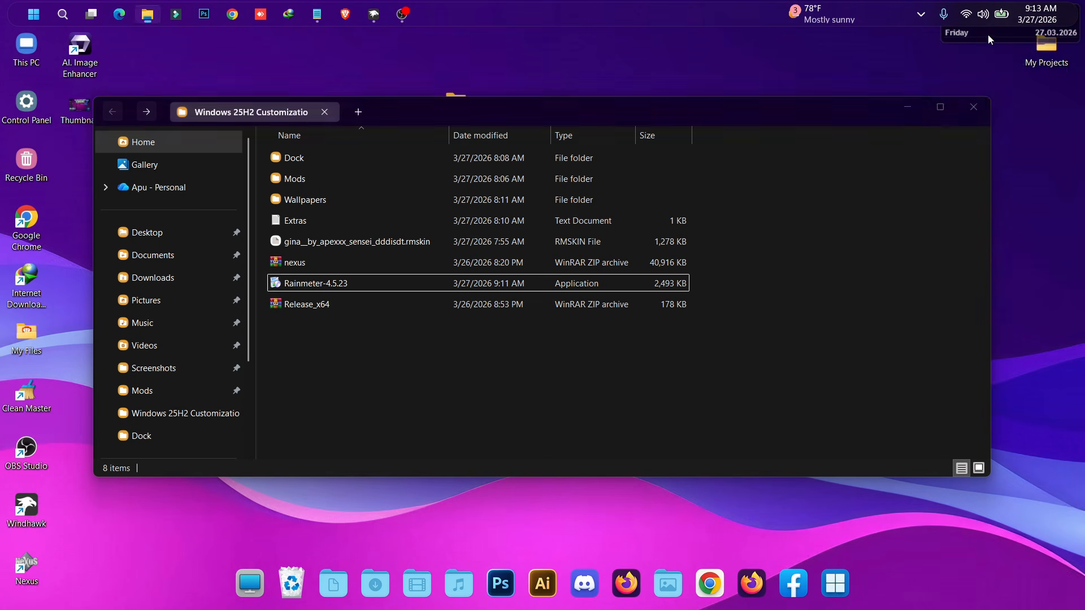
drag(988, 34, 965, 143)
right_click(966, 143)
click(1011, 310)
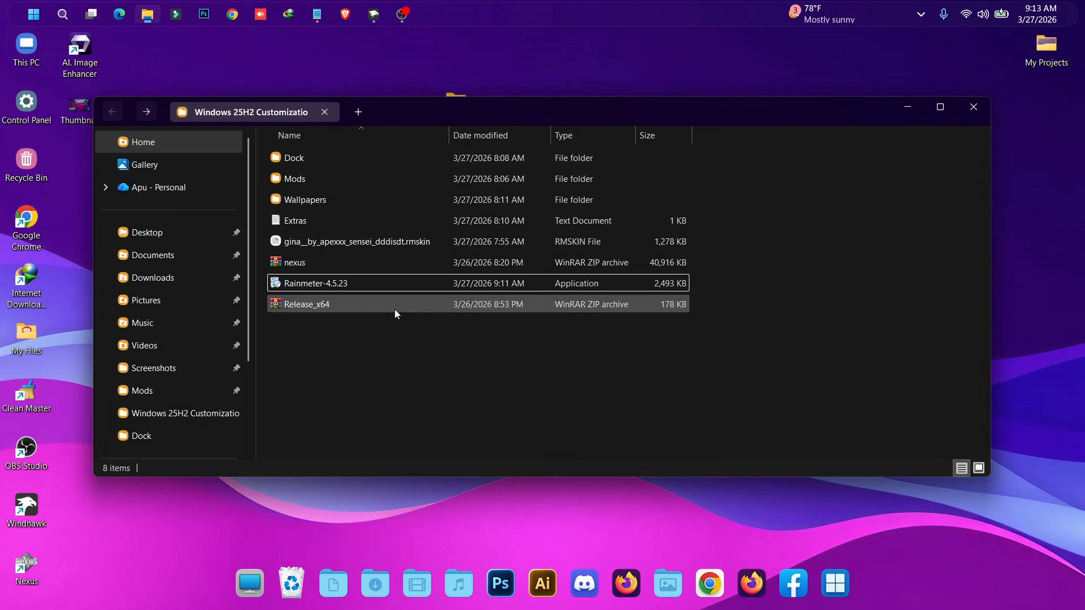
Step: Install the Gina Rainmeter skin with its included layout, and move the folder window away from the new widgets
double_click(314, 243)
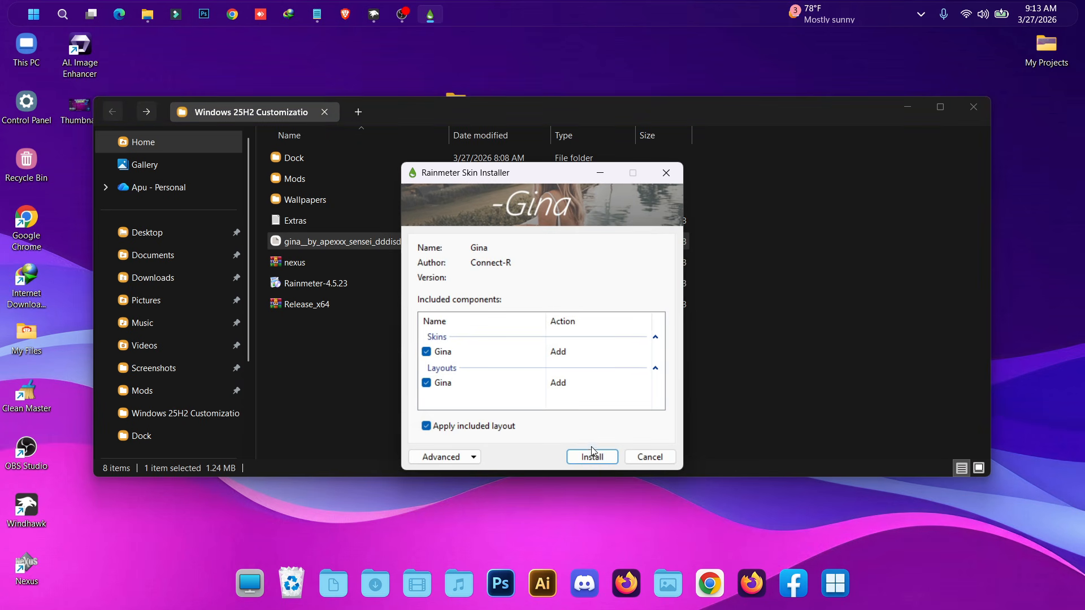
click(591, 455)
drag(684, 113, 921, 251)
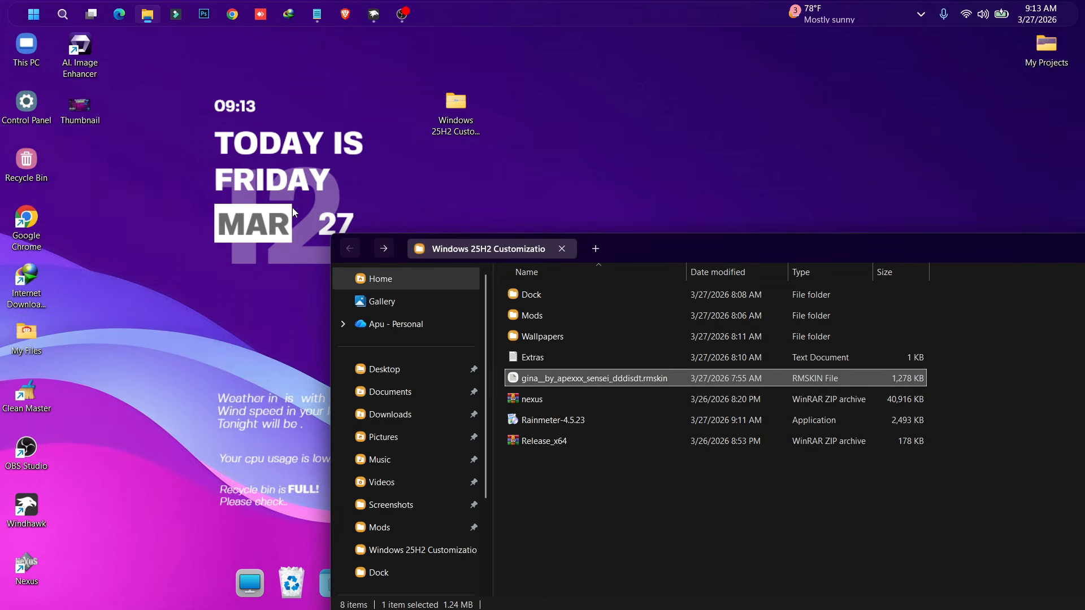
Step: Reposition the Gina date, weather, CPU and recycle bin widgets in a column beside the desktop icons, and bring the folder window back
drag(293, 208, 213, 169)
drag(272, 450, 192, 368)
drag(249, 418, 159, 263)
mouse_move(200, 130)
mouse_down()
mouse_move(192, 179)
mouse_move(192, 119)
mouse_up()
drag(176, 247, 172, 300)
drag(190, 164, 171, 202)
drag(219, 300, 202, 283)
drag(197, 377, 165, 329)
drag(240, 501, 125, 373)
drag(782, 240, 581, 106)
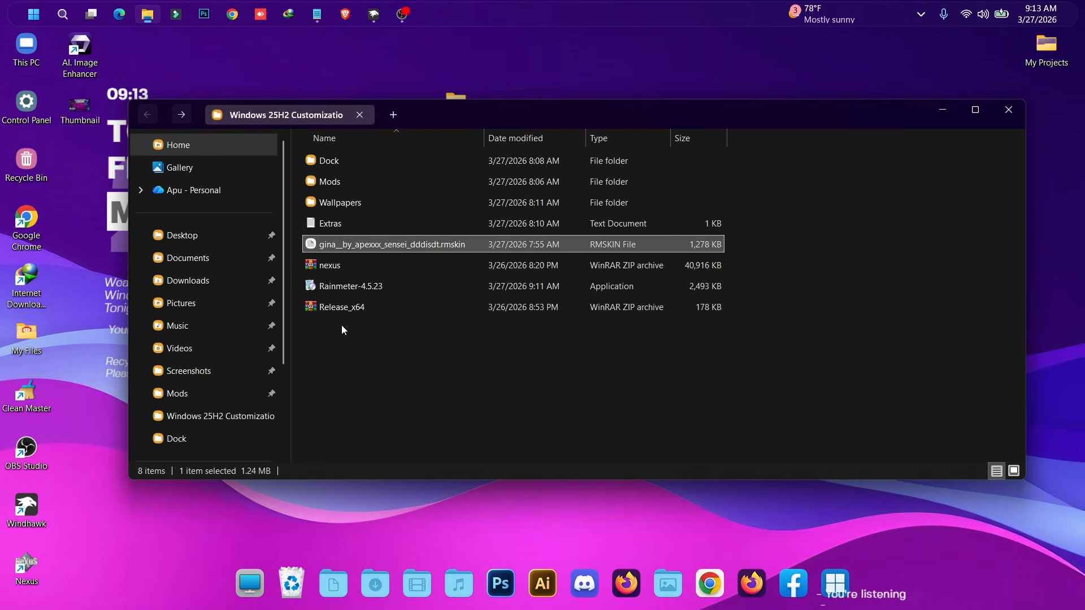
Step: Extract the Release_x64 archive with WinRAR into a Release_x64 folder alongside it
click(337, 307)
right_click(337, 306)
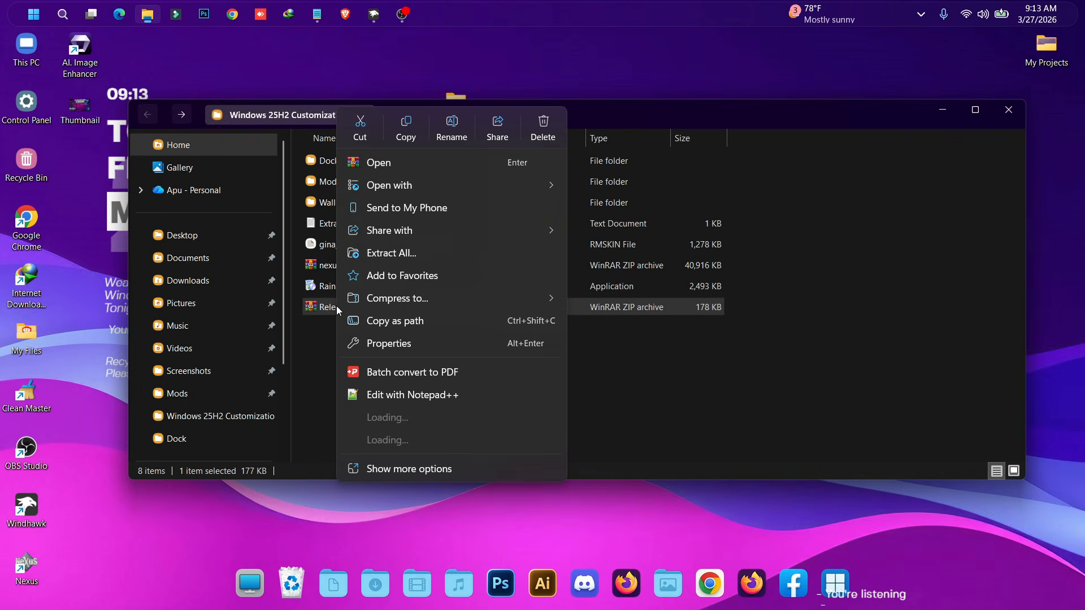
mouse_move(473, 420)
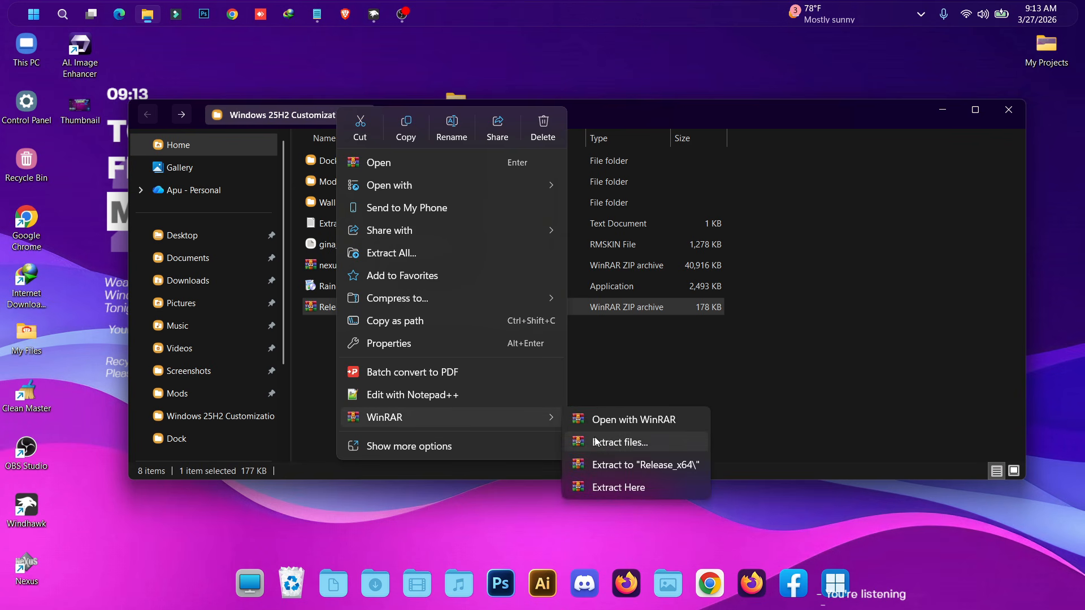
click(603, 438)
click(580, 453)
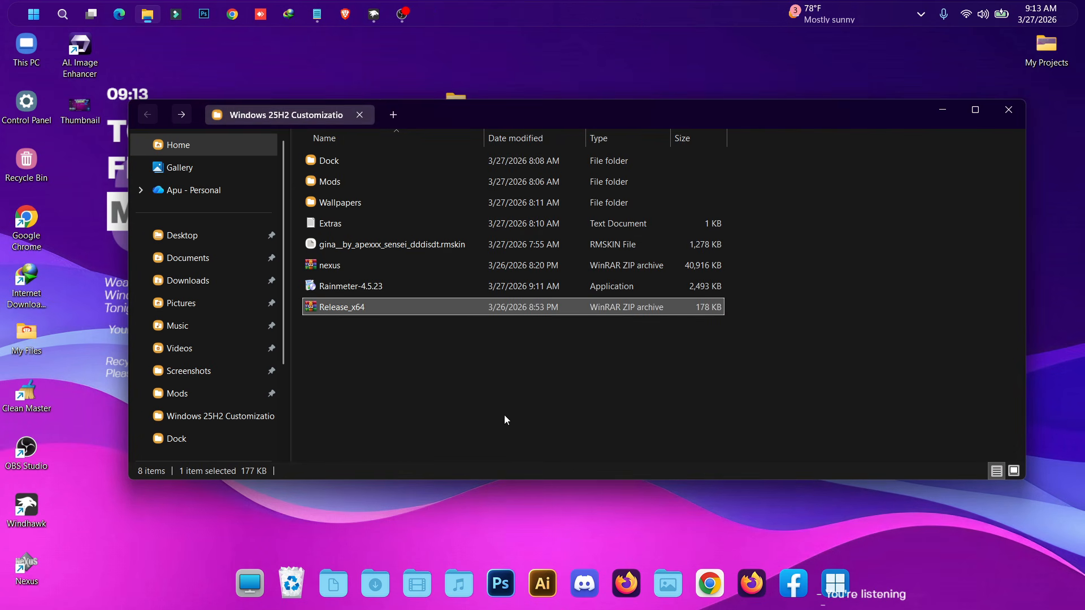
Step: Move the extracted Release_x64 folder to Local Disk (C:)
right_click(342, 205)
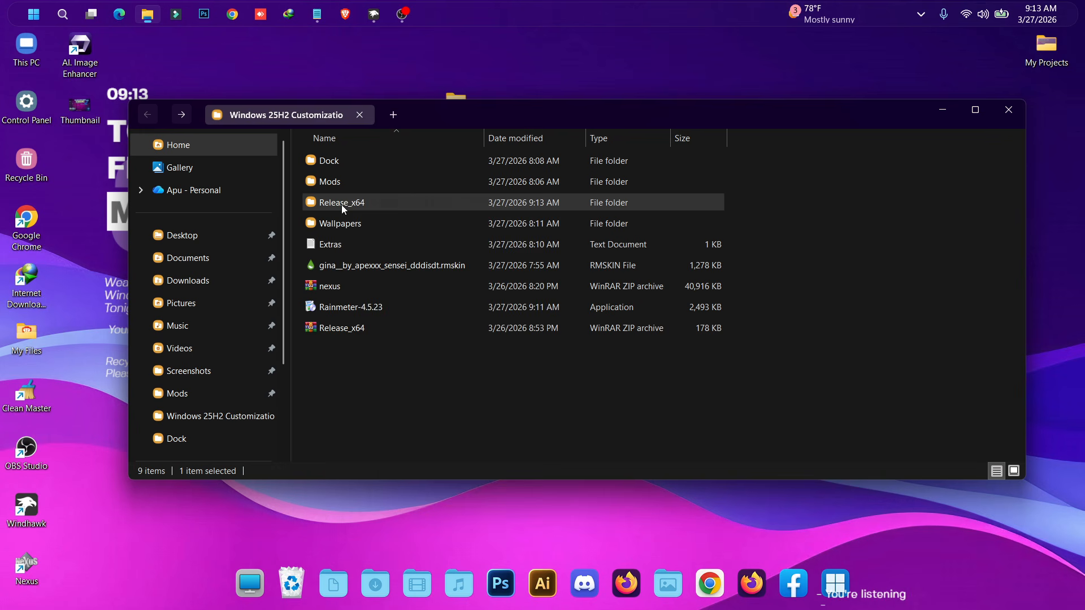
click(378, 207)
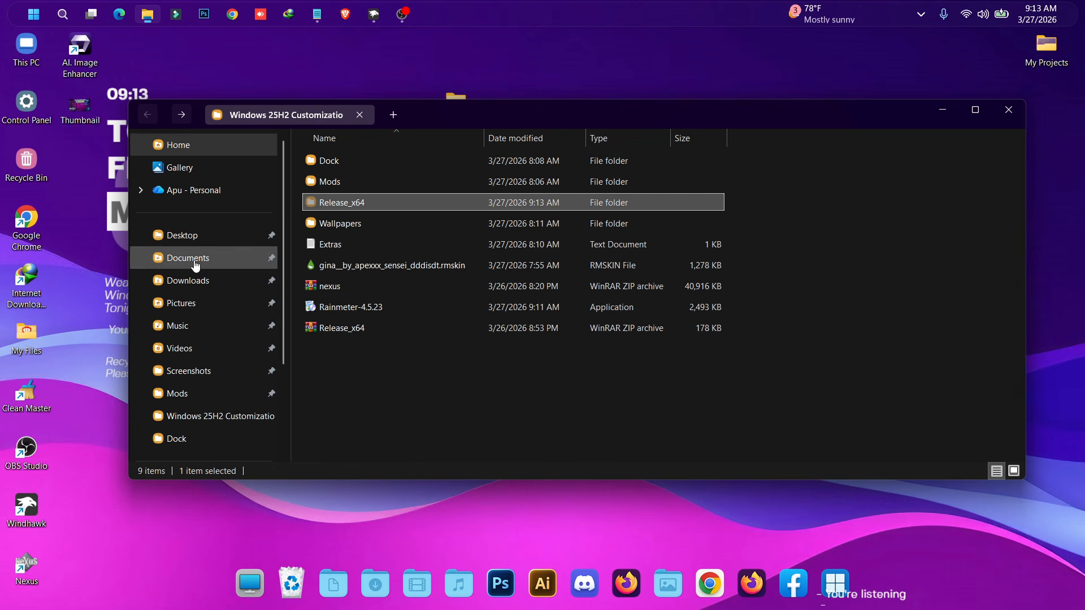
scroll(195, 301, down, 2)
click(193, 366)
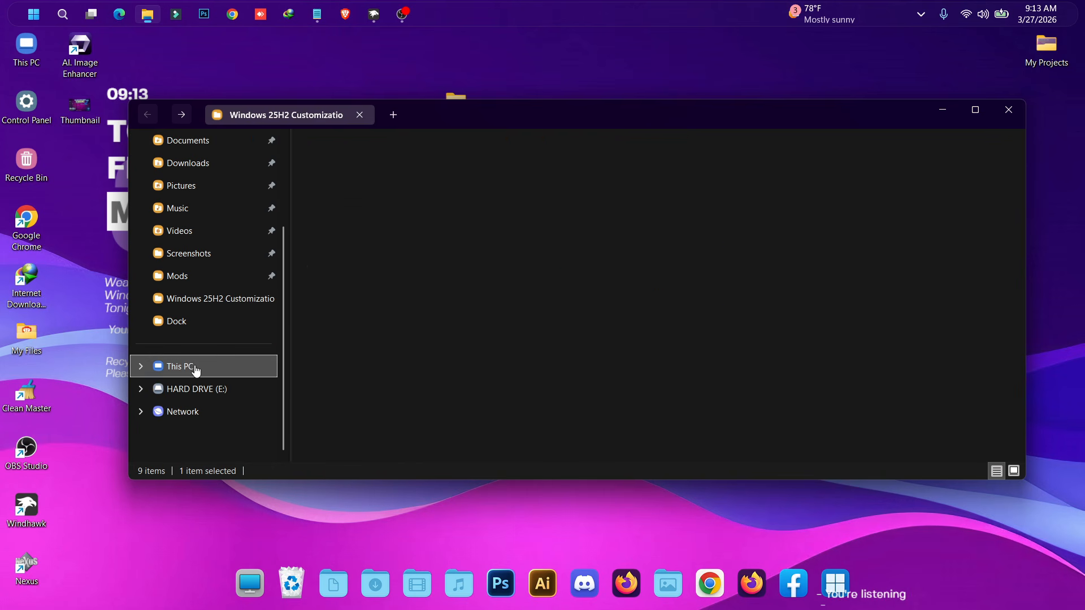
double_click(384, 175)
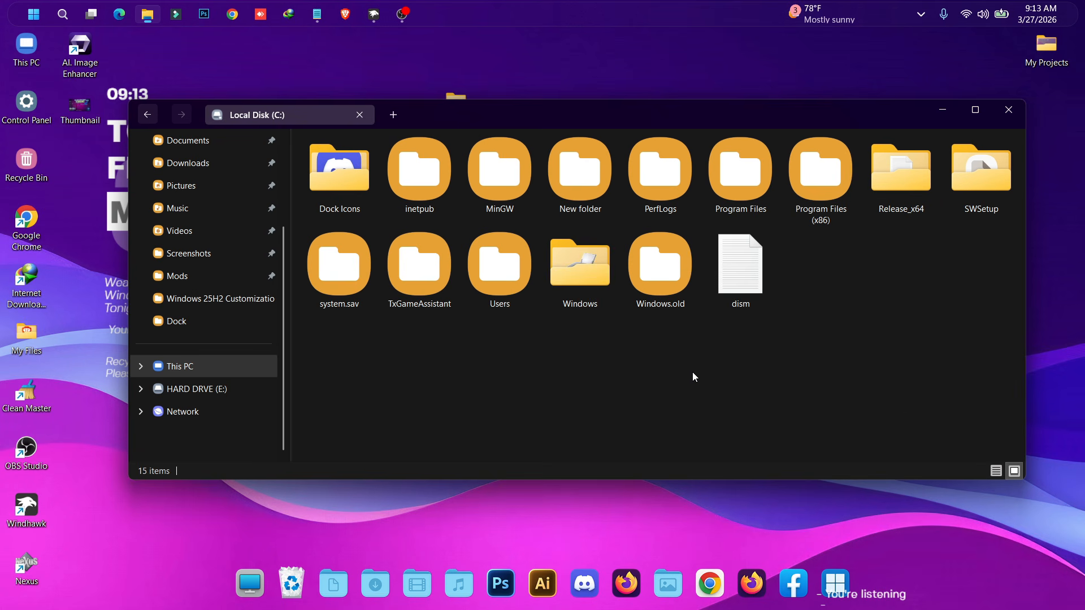
key(ctrl+v)
click(505, 264)
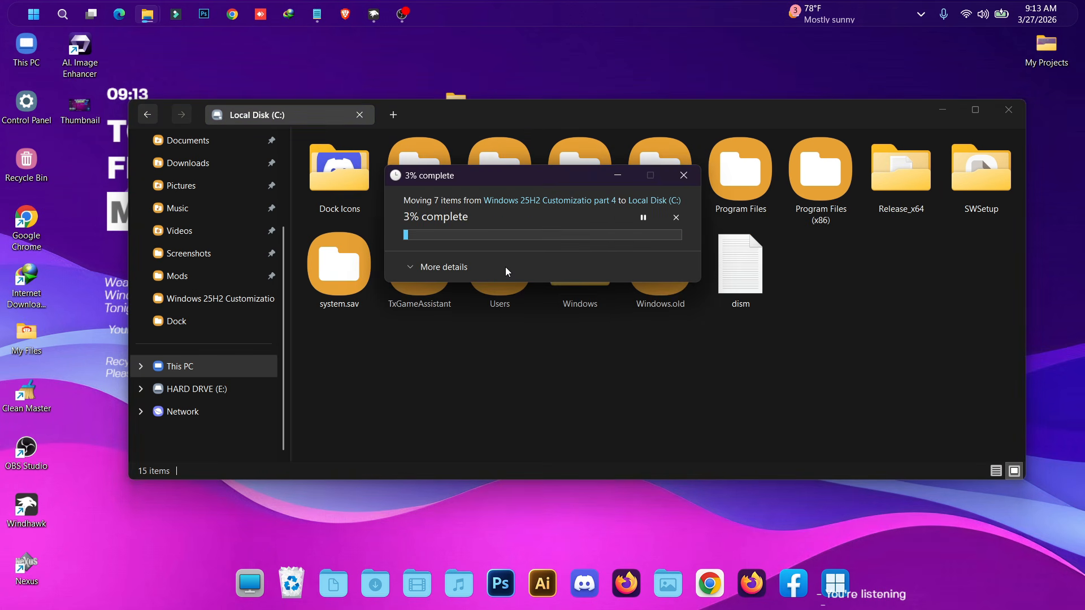
Step: Run the register script from C:\Release_x64\Release as administrator, accepting the security warning, to register ExplorerBlurMica.dll
double_click(911, 183)
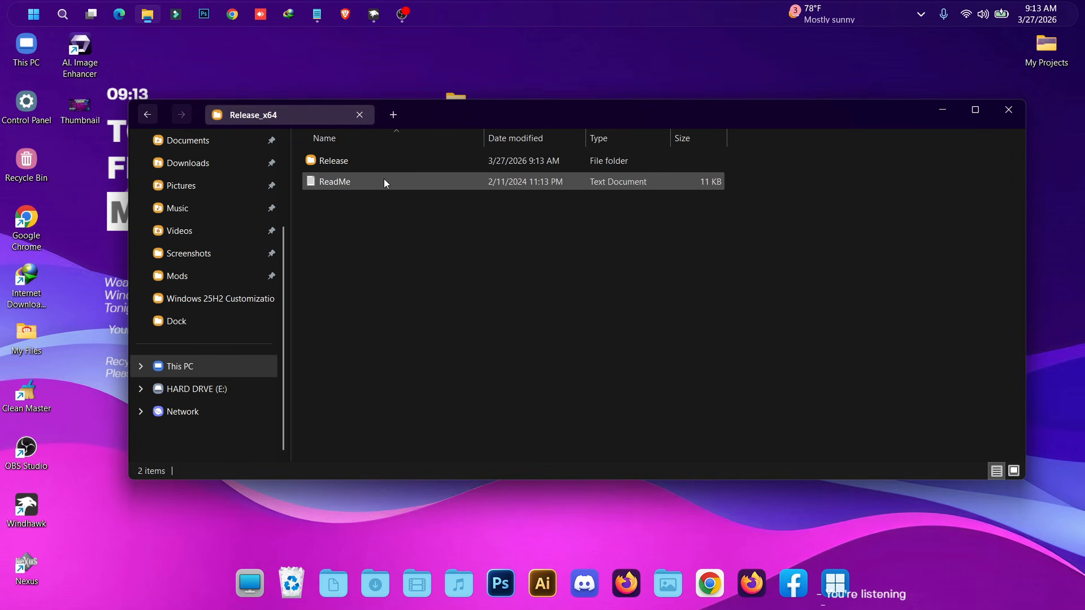
click(374, 168)
double_click(374, 168)
click(332, 204)
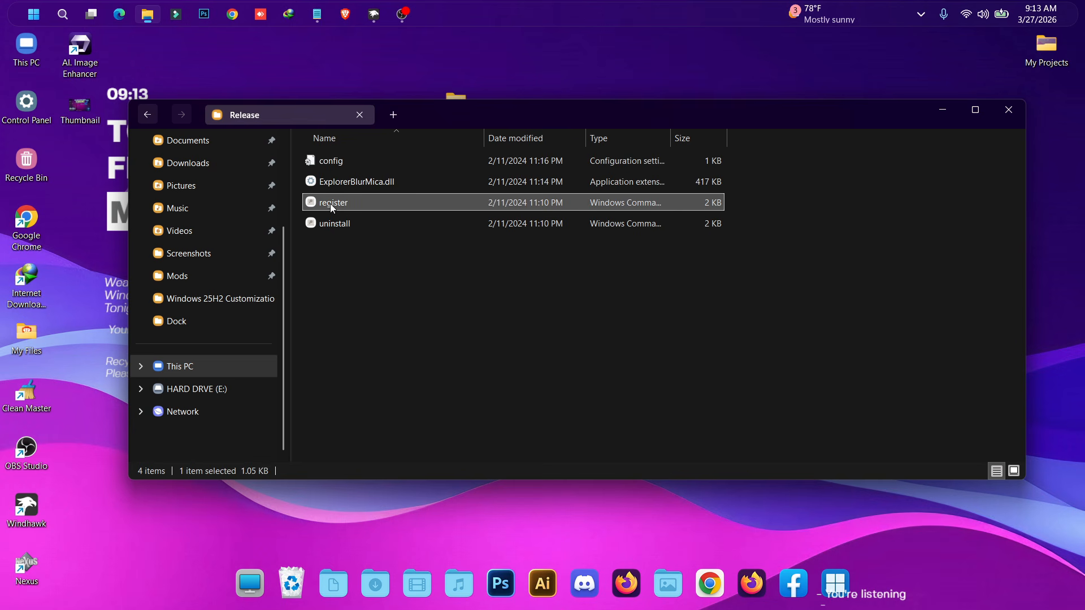
right_click(341, 205)
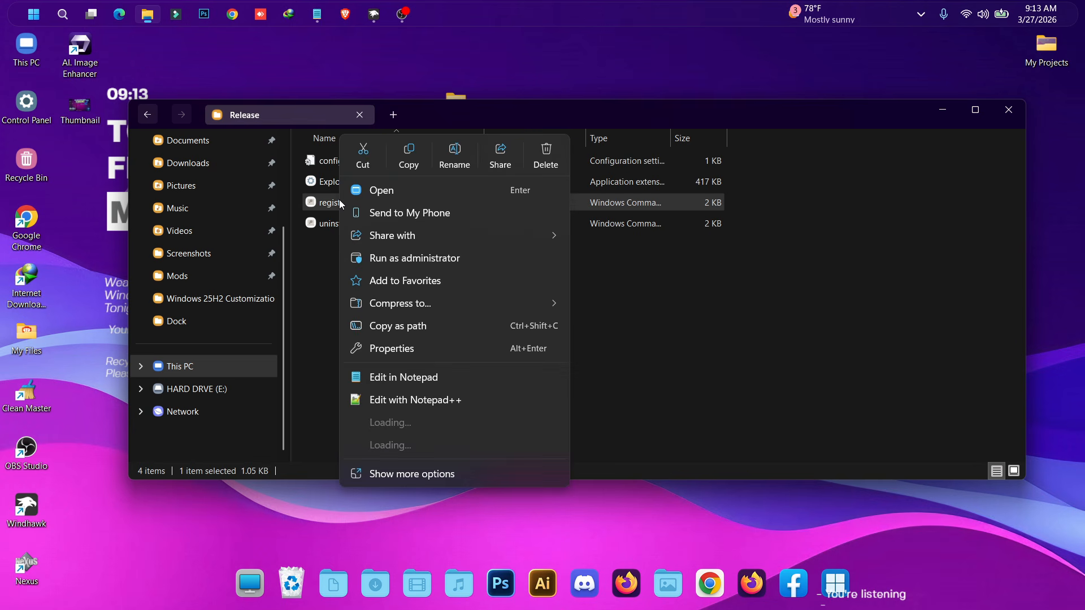
click(407, 258)
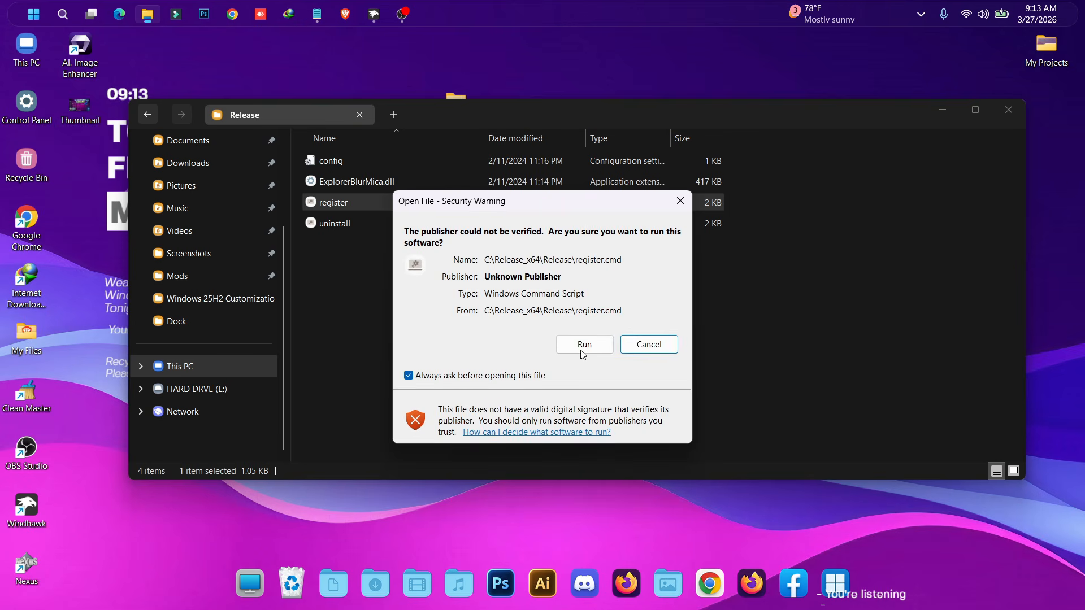
click(656, 344)
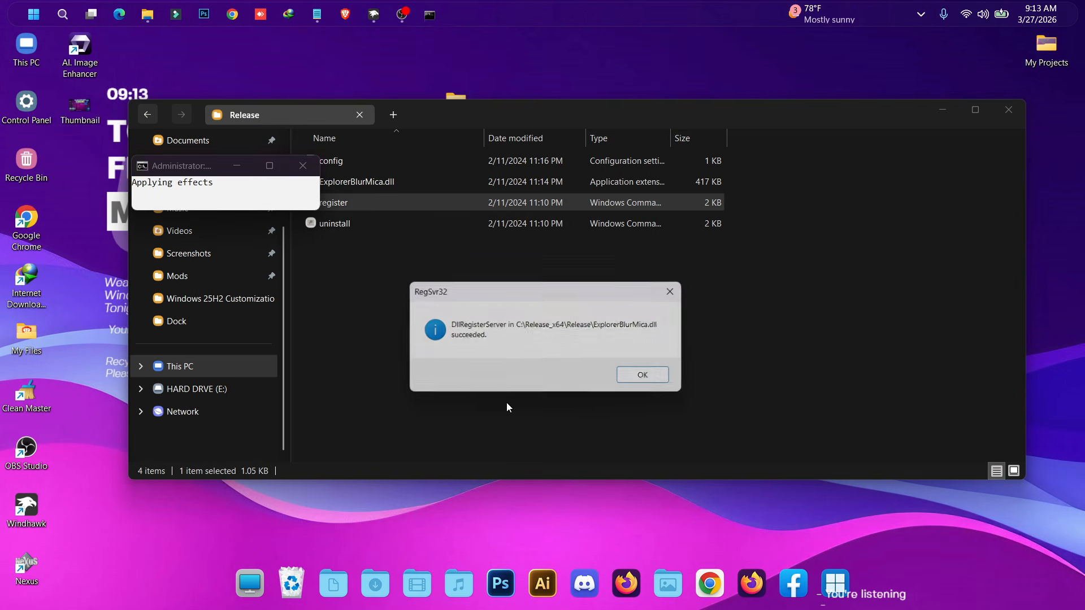
Step: Dismiss the registration message, reopen This PC and decline to block ExplorerBlurMica.dll in the Windhawk XAML diagnostics prompt
click(636, 381)
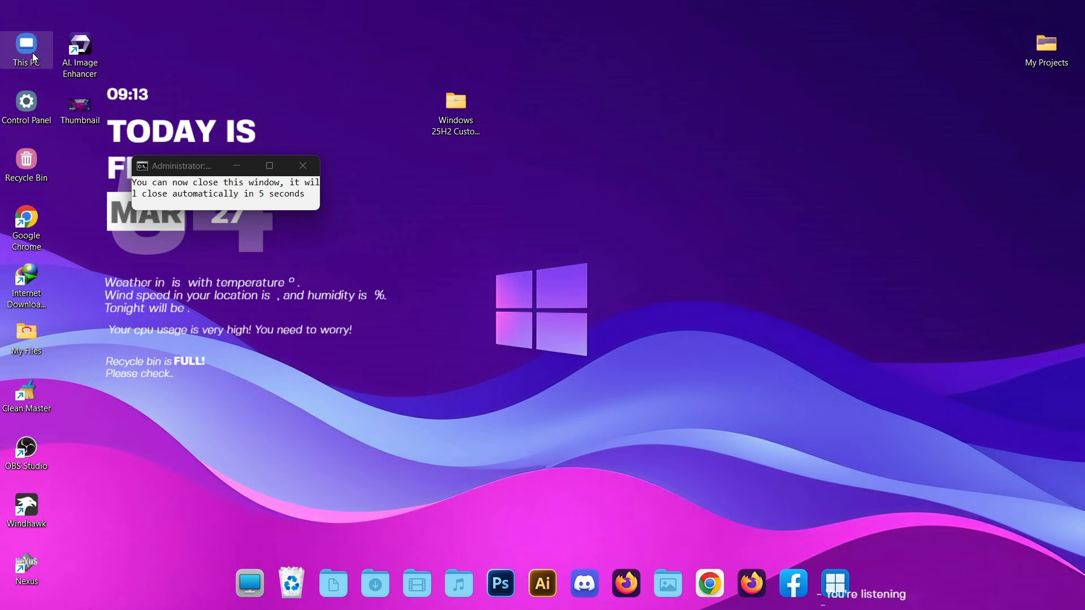
double_click(33, 56)
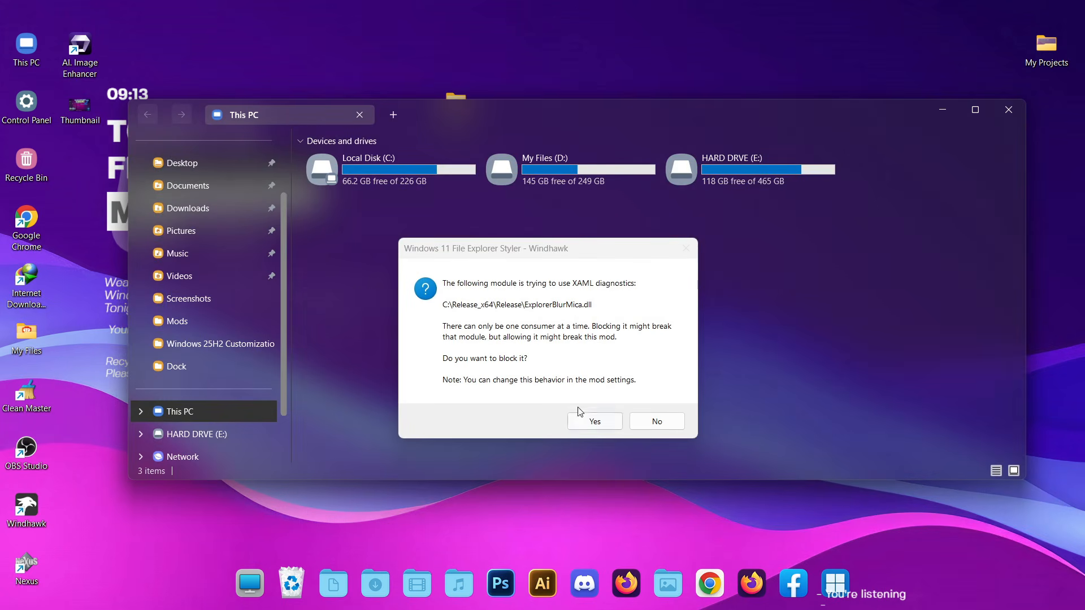
click(646, 421)
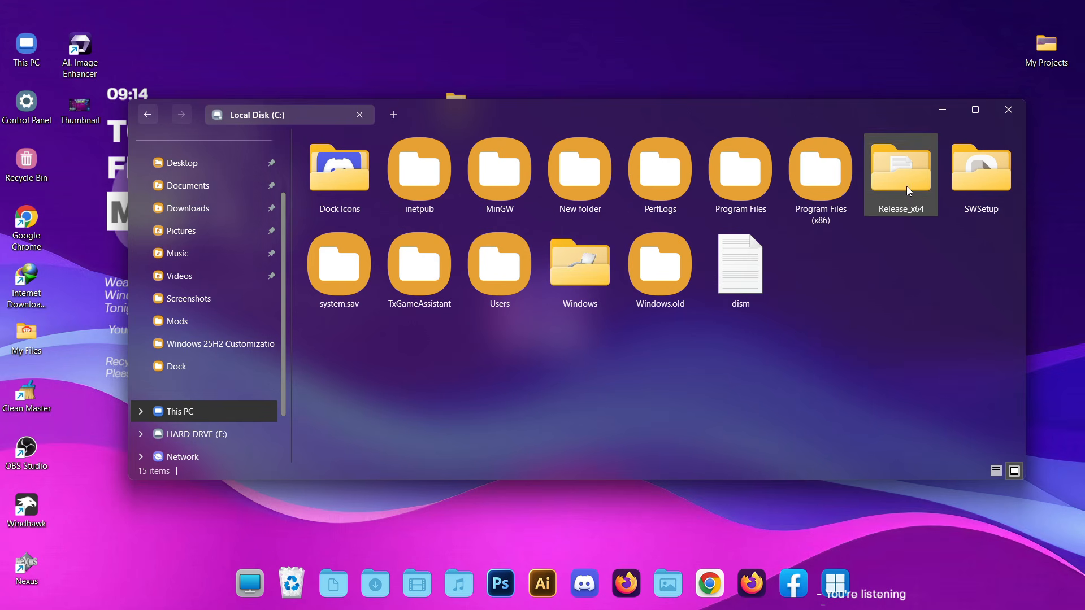
Step: Open the config file from C:\Release_x64\Release for editing
double_click(900, 170)
double_click(361, 161)
click(330, 165)
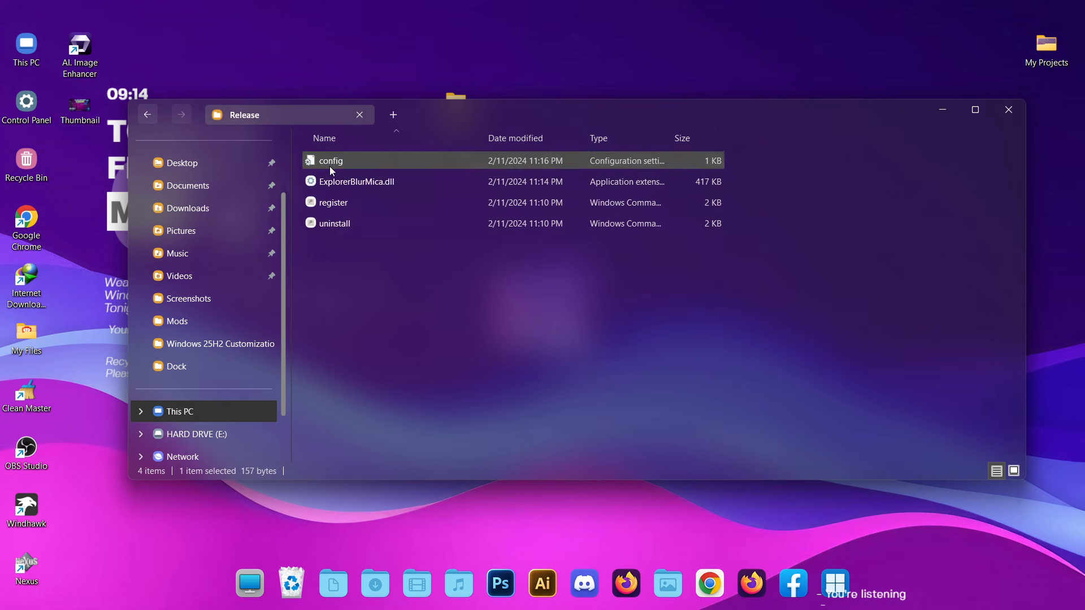
key(Return)
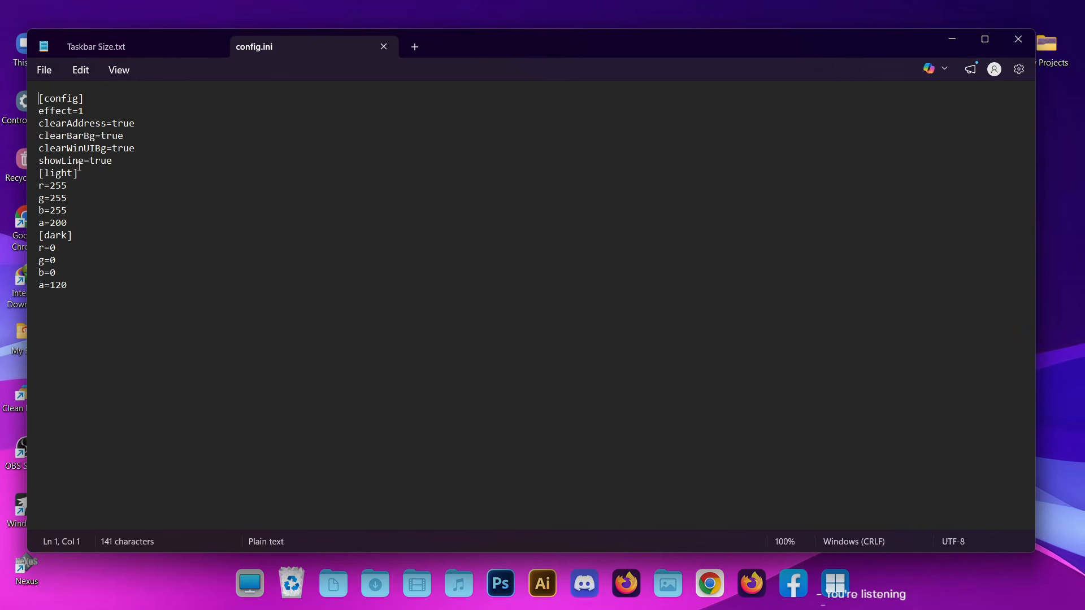
Step: Set showLine to false in config.ini, save the file and close the editor
double_click(102, 161)
text(fals)
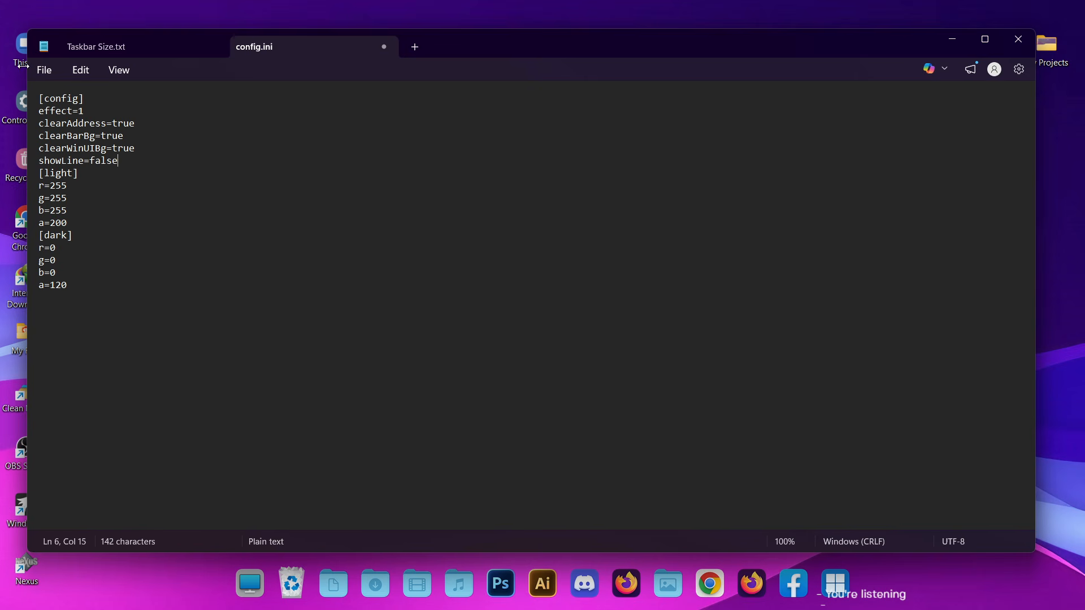
click(44, 70)
click(65, 210)
click(1018, 39)
Step: Close the Release folder window, reopen This PC to check the File Explorer effect, and close it again
click(1007, 109)
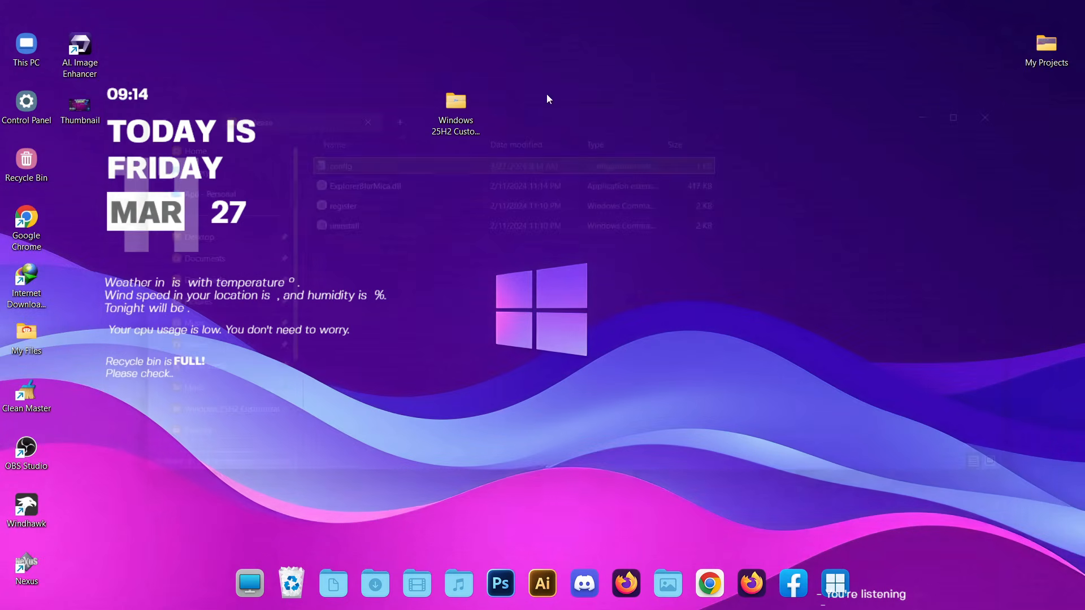
double_click(16, 51)
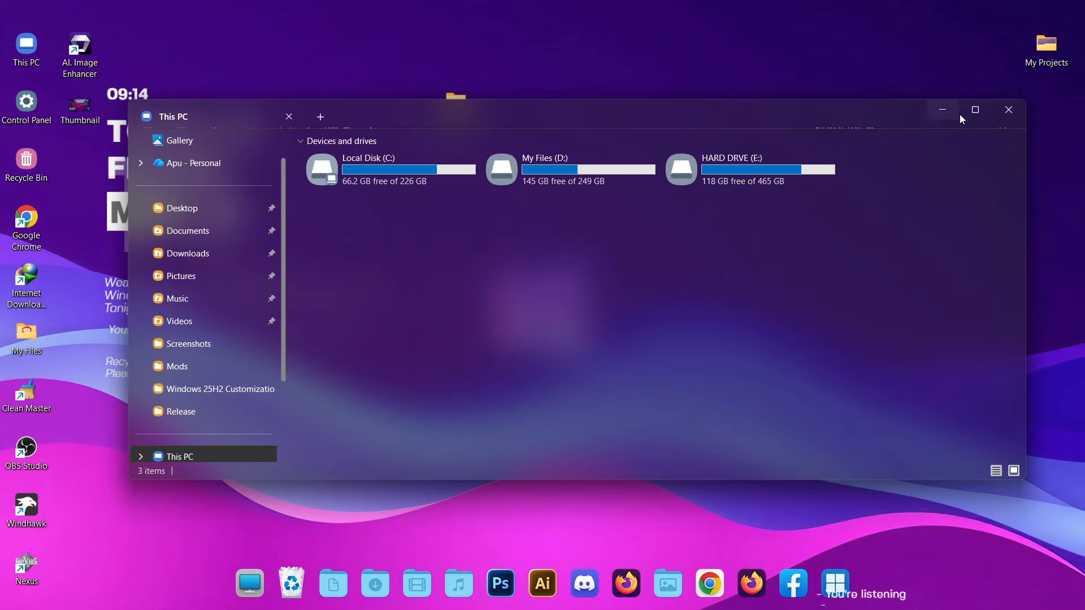
click(1021, 110)
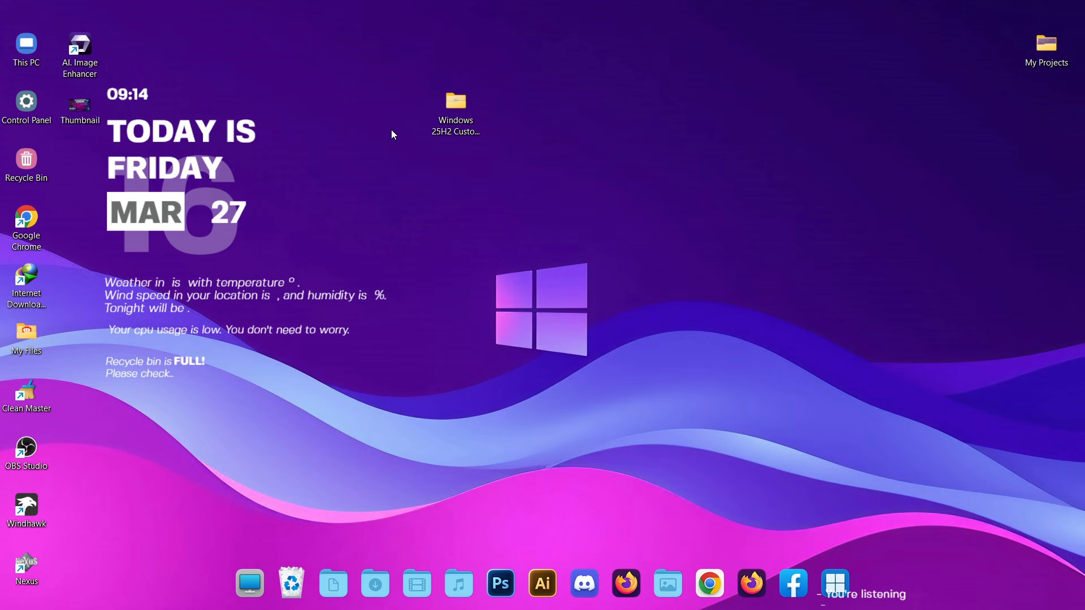
Step: Hide all the desktop icons
right_click(407, 152)
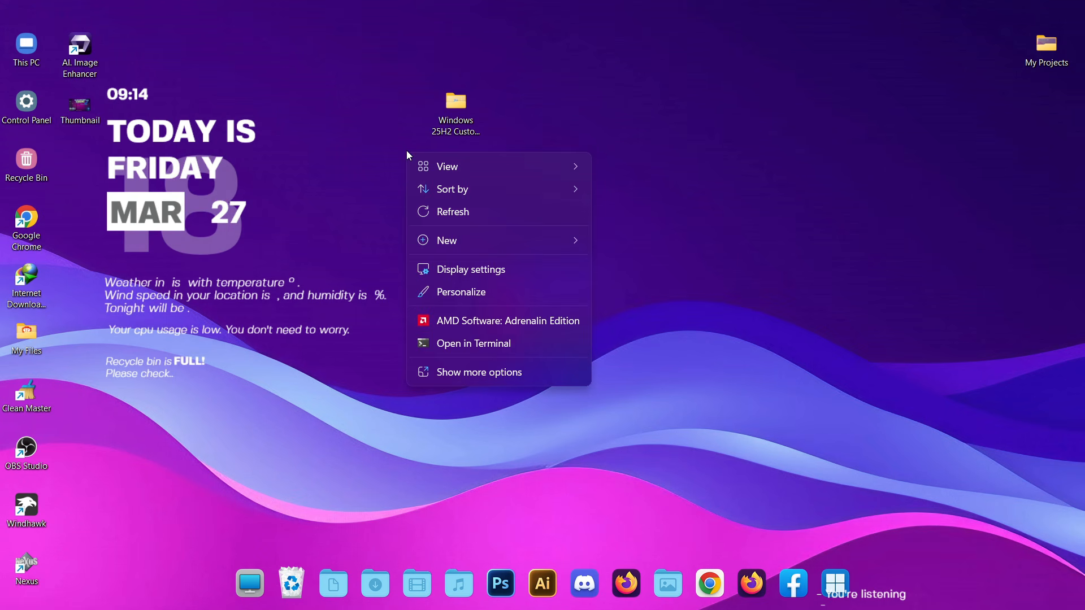
mouse_move(460, 164)
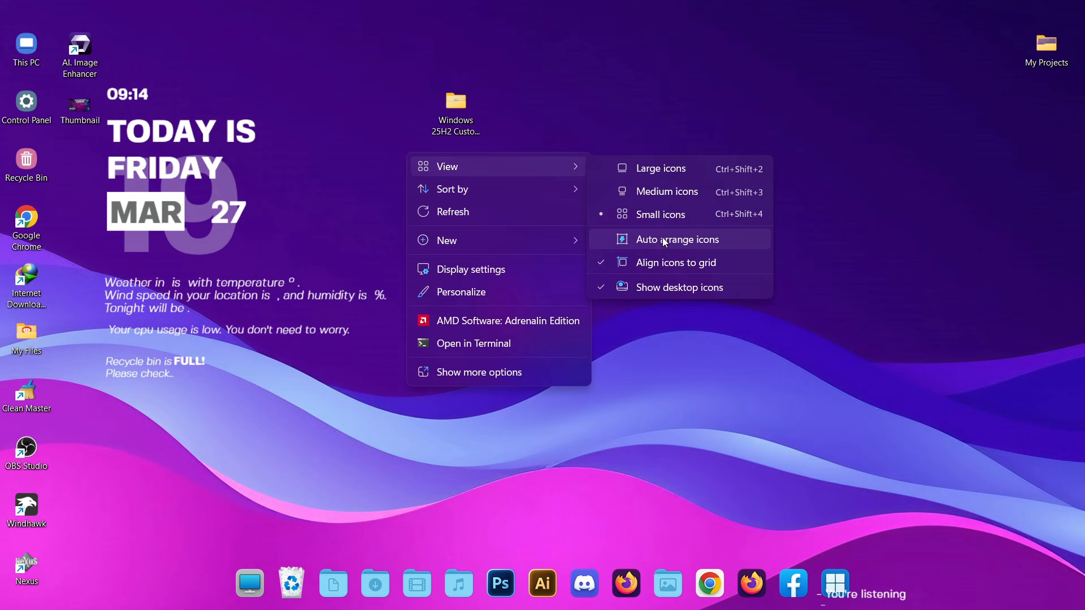
click(654, 289)
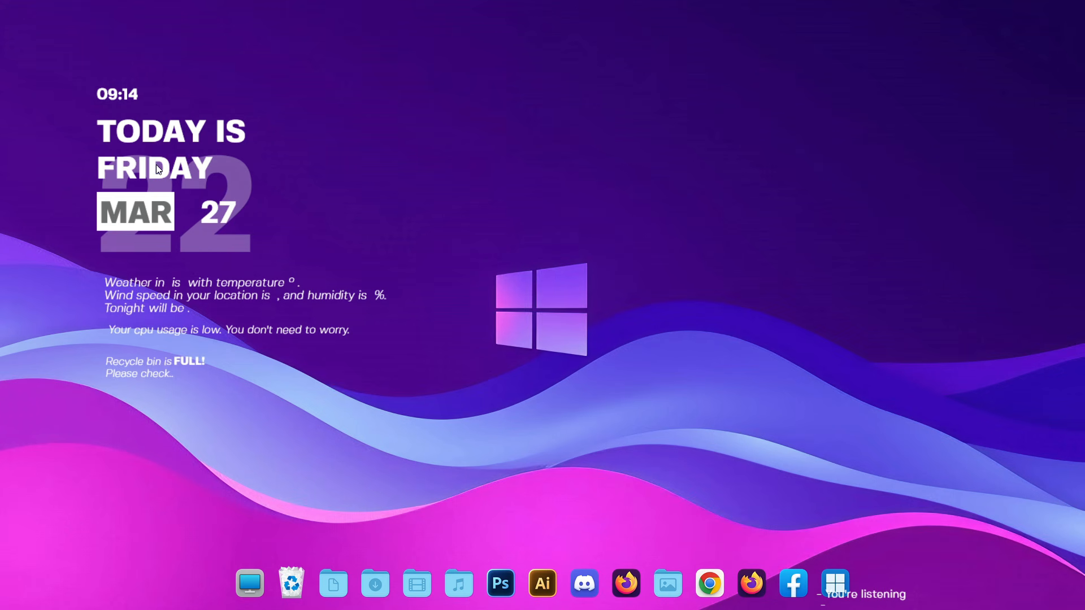
Step: Move the weather, CPU, recycle bin and now-playing widgets into a tight left-aligned column below the date
drag(124, 290, 116, 283)
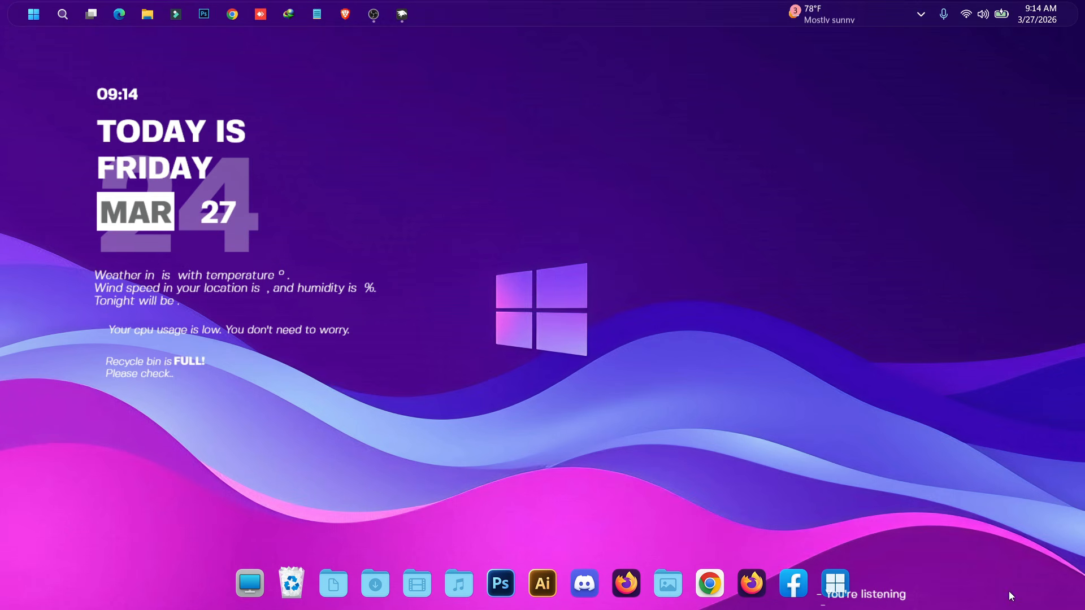
drag(152, 327, 134, 318)
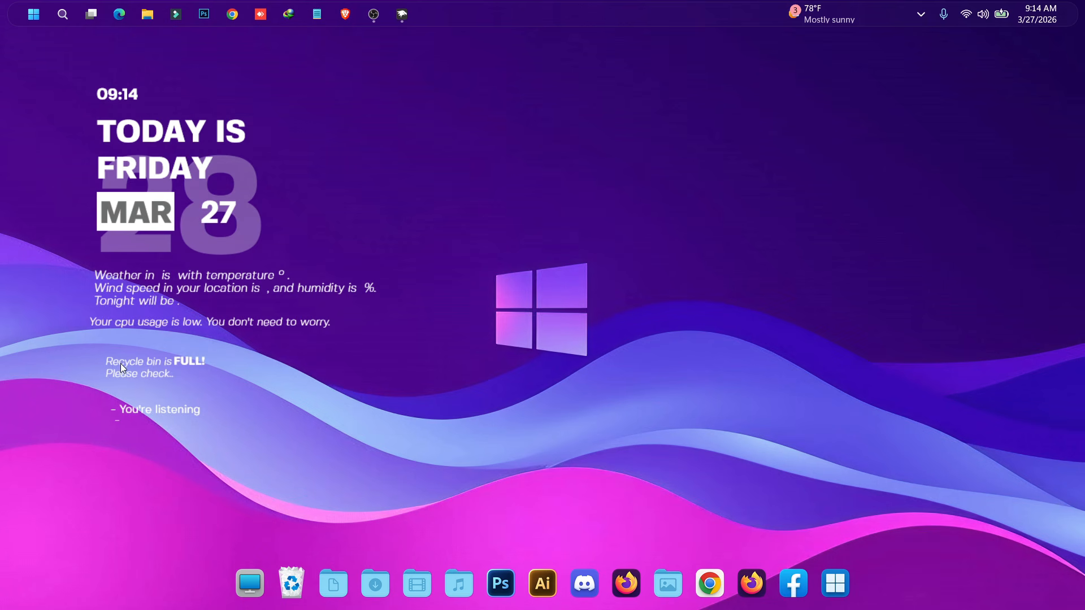
drag(168, 365, 152, 351)
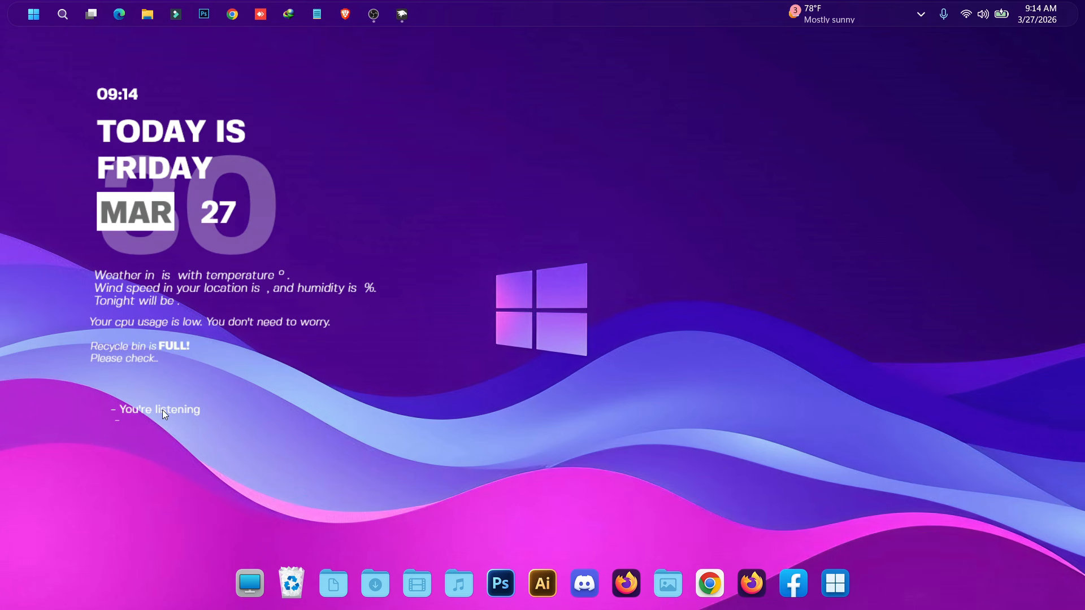
drag(162, 409, 137, 379)
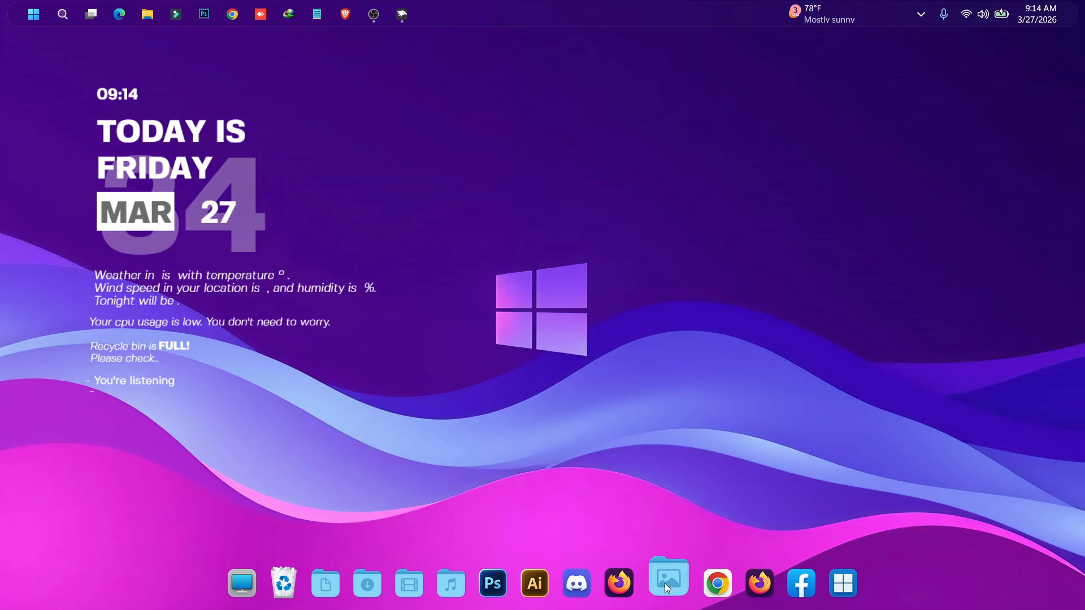
Step: Open This PC from the dock to inspect the blurred File Explorer window, and close it
click(260, 565)
double_click(371, 158)
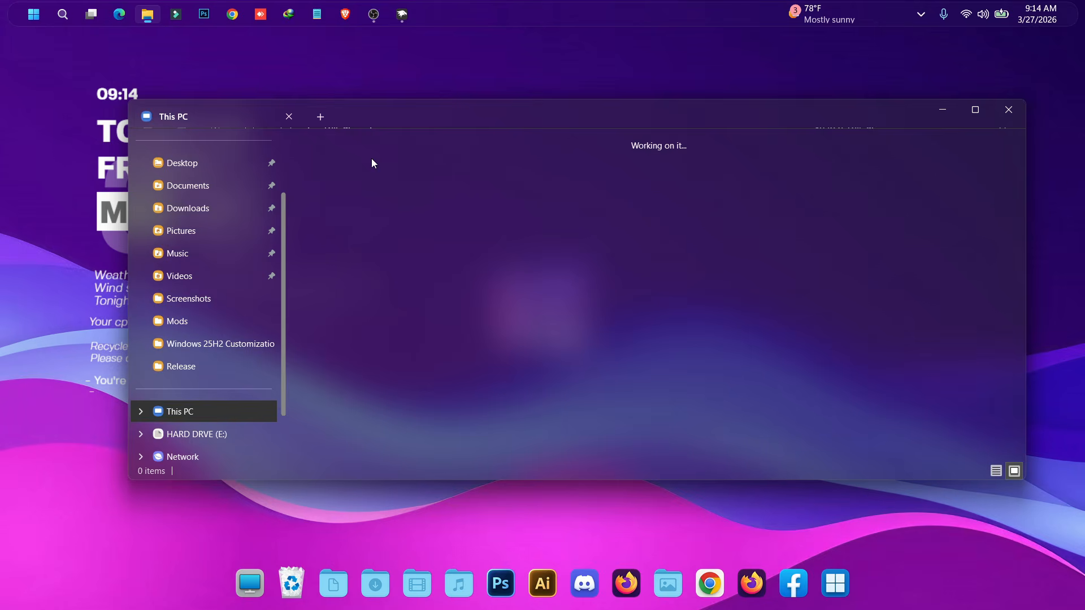
click(207, 407)
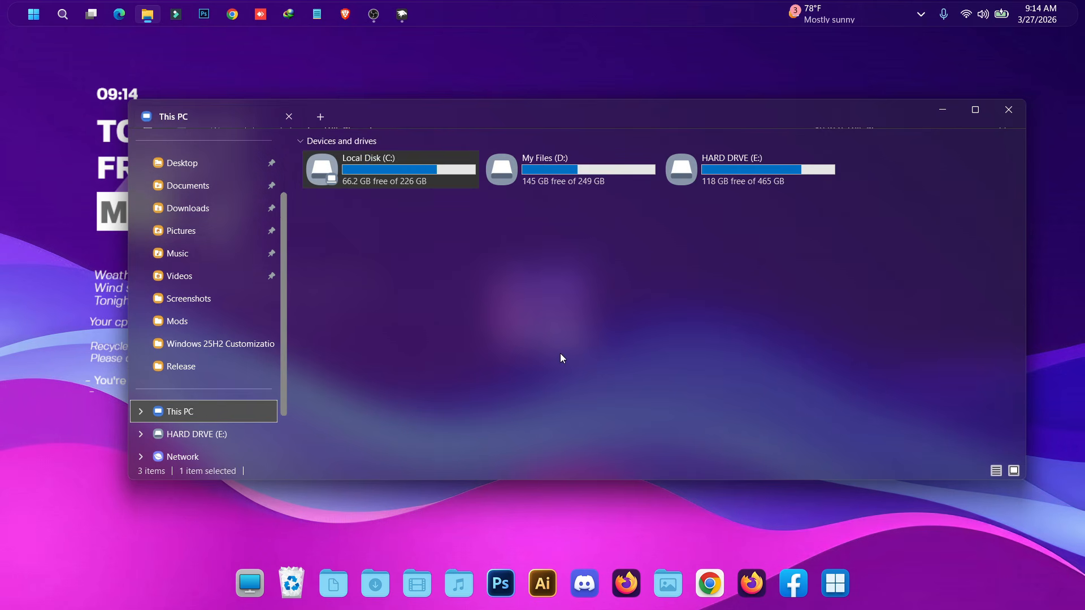
click(997, 112)
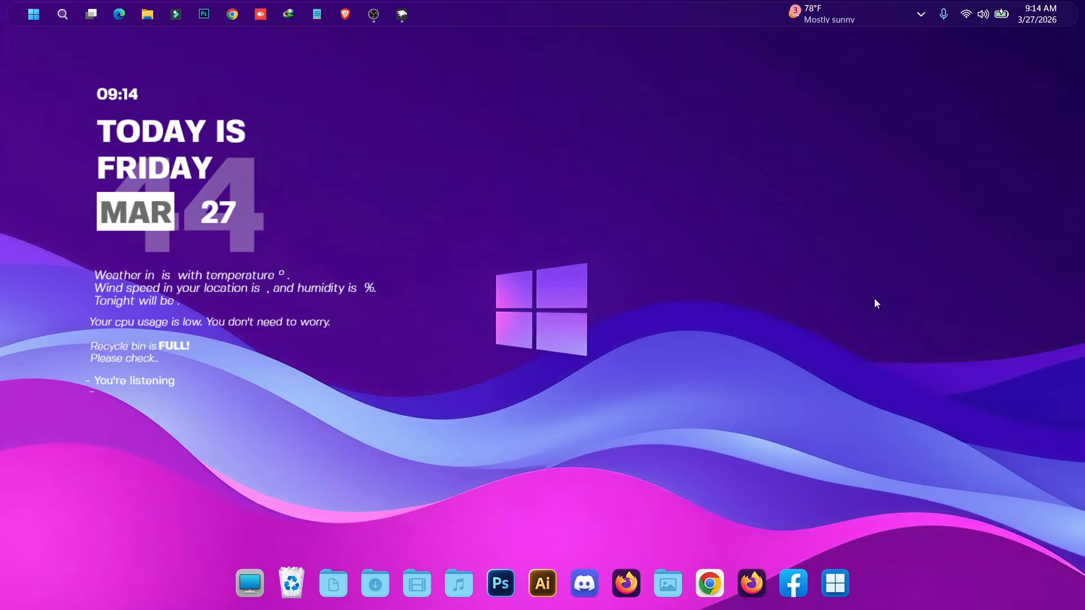
click(373, 14)
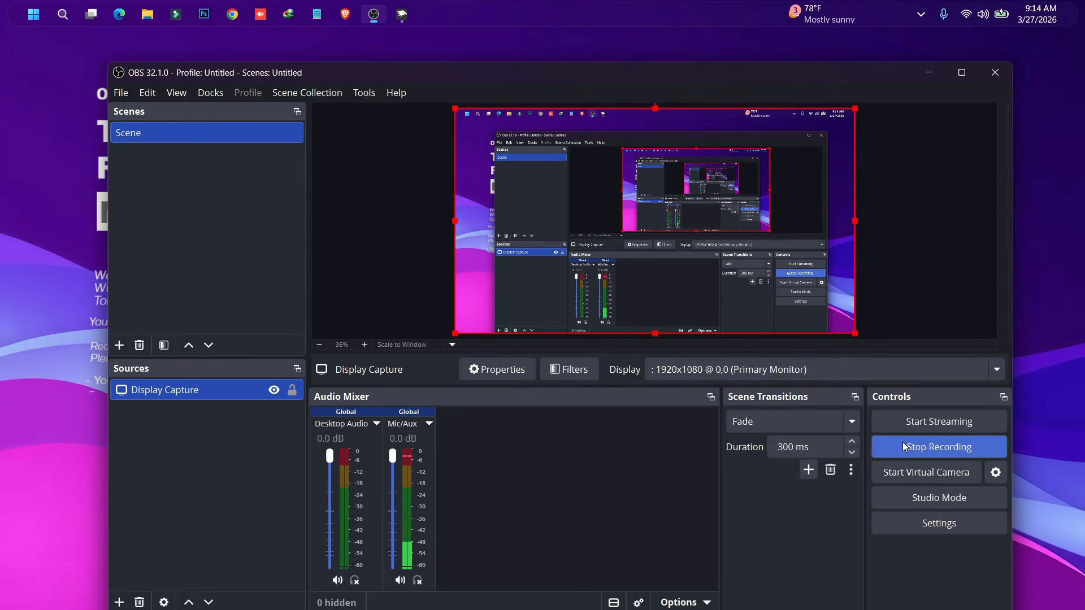